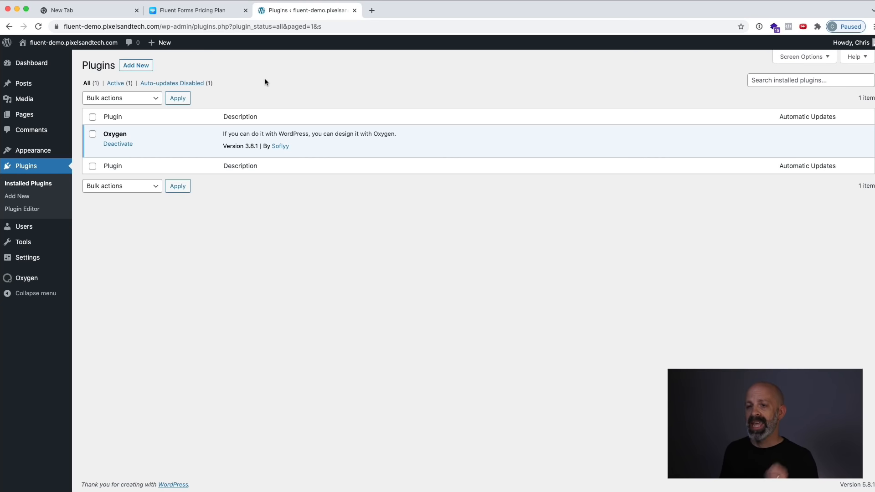
# Upload fluentformpro-4.2.0.zip from the Desktop as a new plugin, install it and activate it.
pyautogui.click(135, 68)
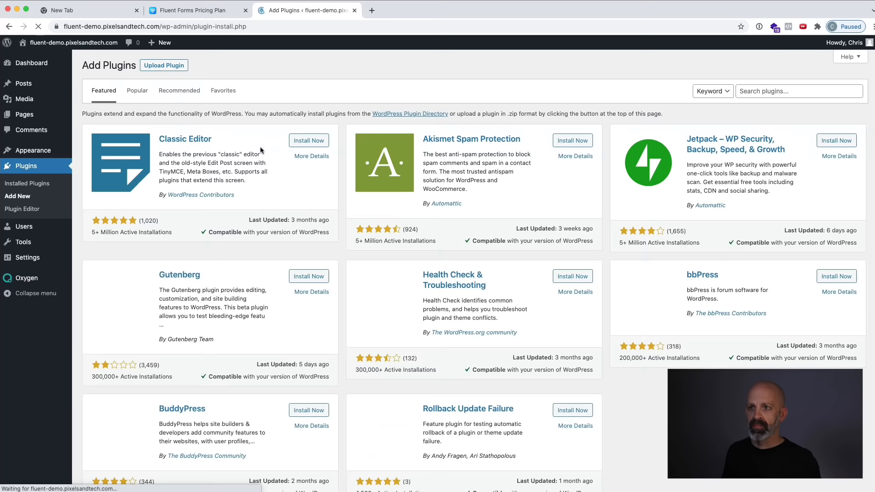
pyautogui.click(177, 66)
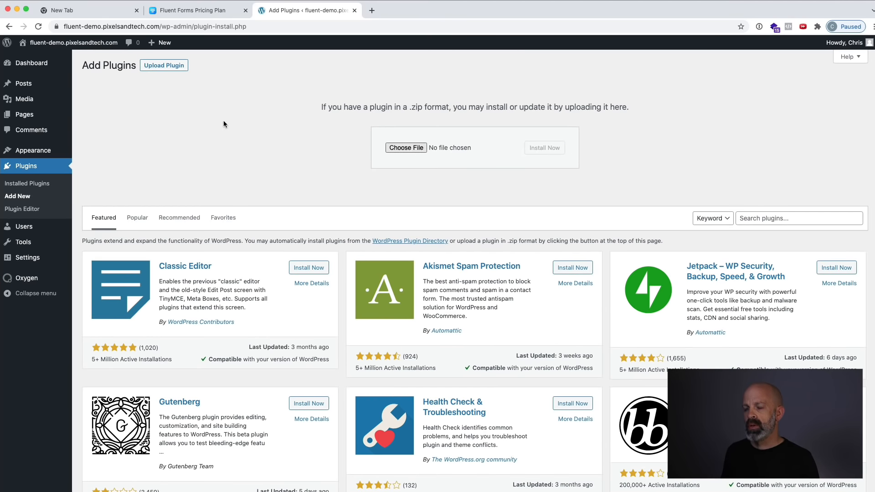
pyautogui.click(390, 65)
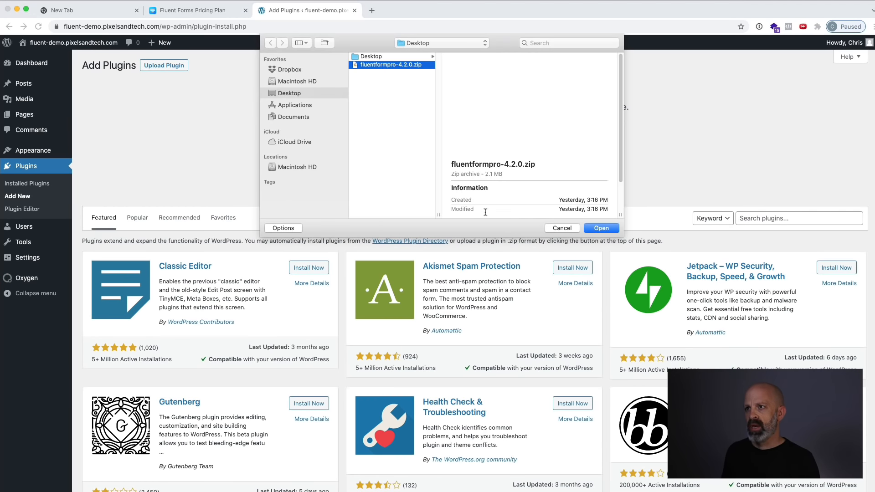
pyautogui.click(600, 228)
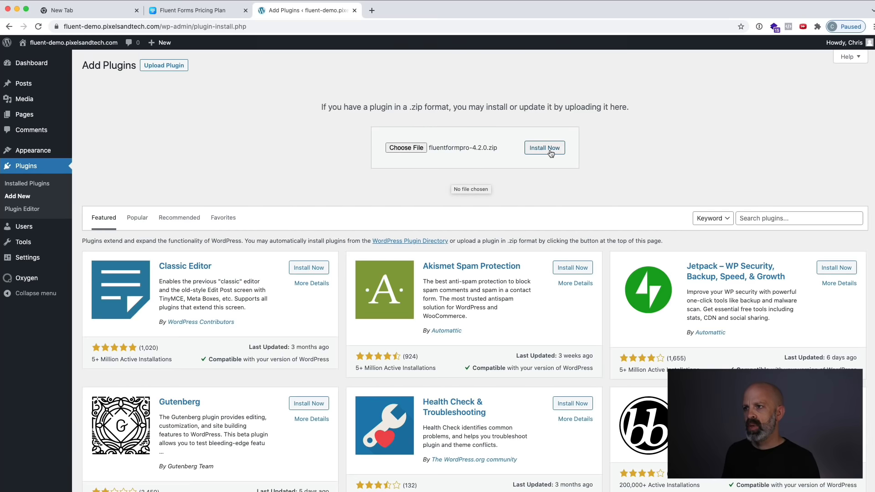
pyautogui.click(550, 153)
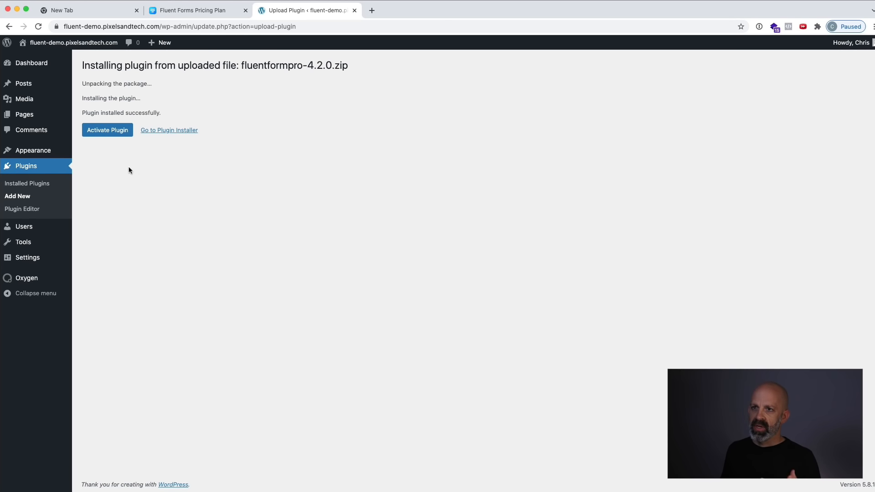
pyautogui.click(107, 137)
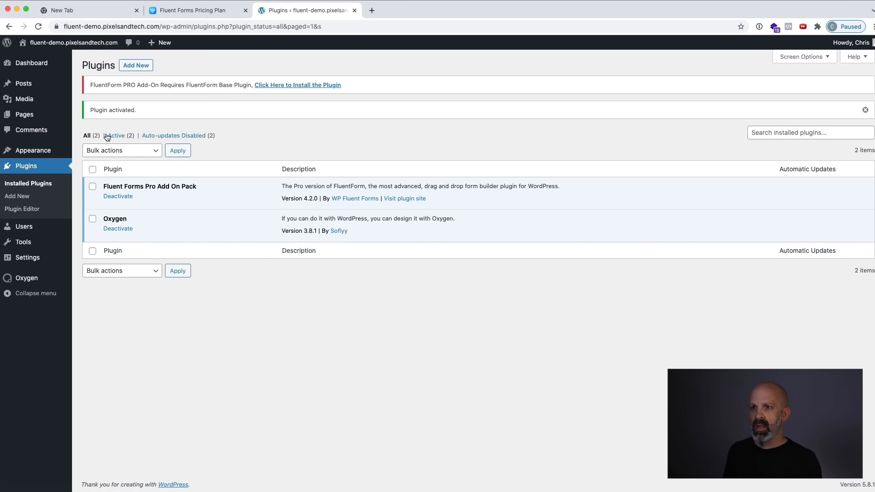
# Install and activate the Fluent Forms base plugin that the Pro add-on requires.
pyautogui.doubleClick(106, 85)
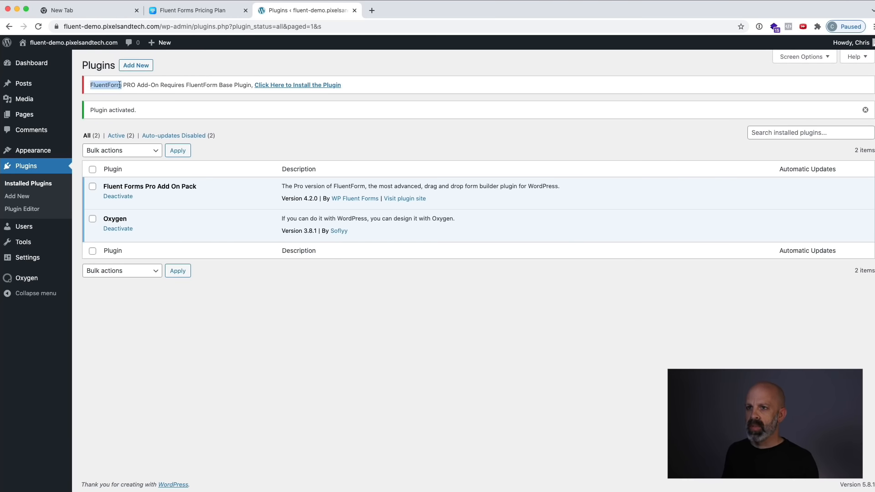
pyautogui.keyDown('shift'); pyautogui.click(229, 84); pyautogui.keyUp('shift')
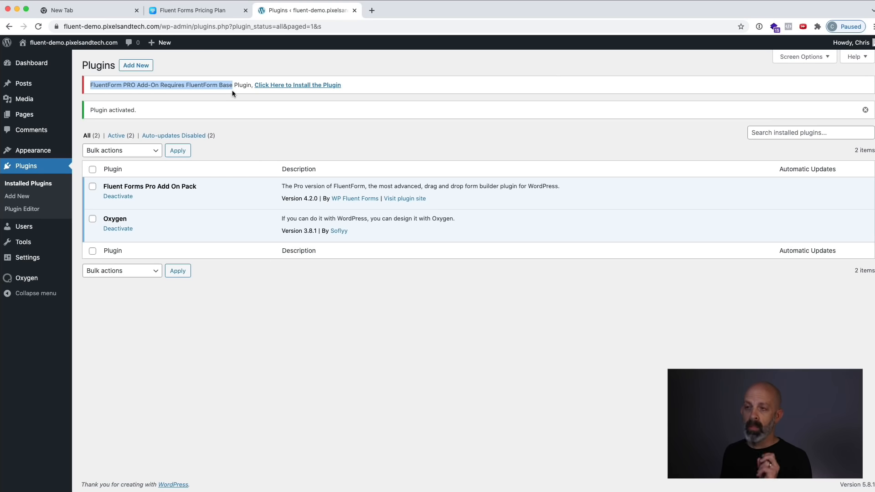
pyautogui.click(289, 86)
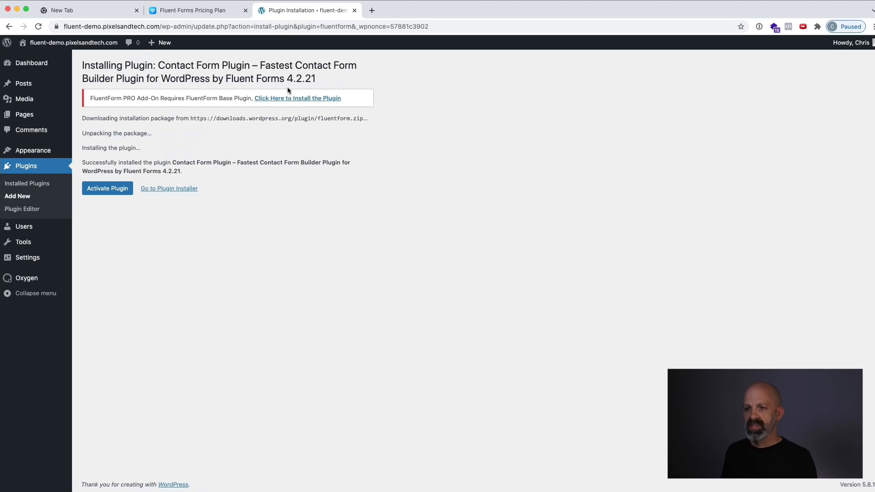
pyautogui.click(107, 191)
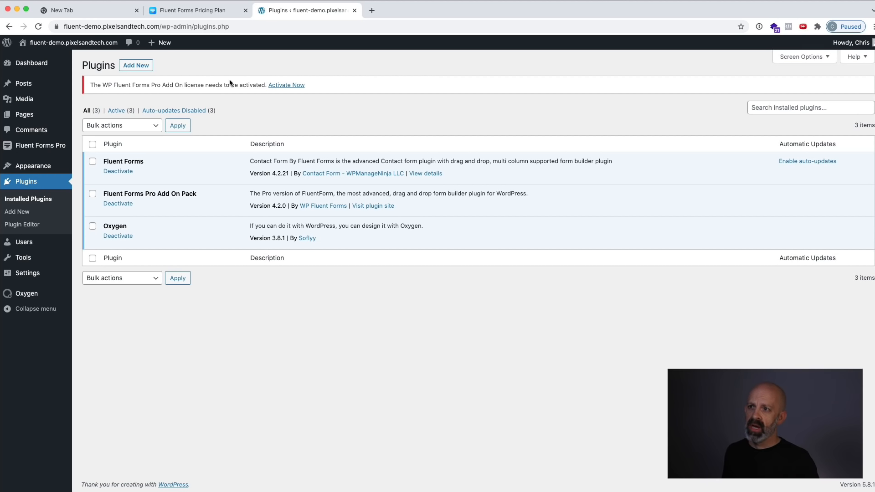
# Paste the license key for the WP Fluent Forms Pro Add On and activate the license.
pyautogui.click(289, 90)
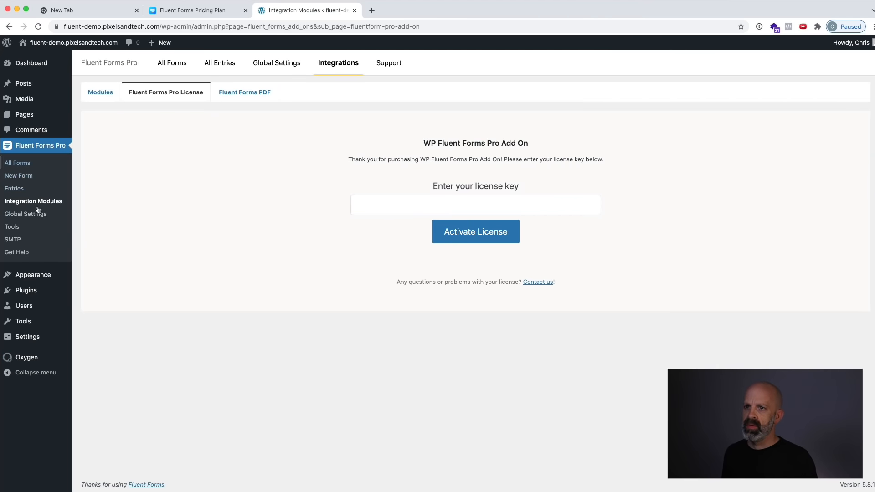
pyautogui.click(473, 198)
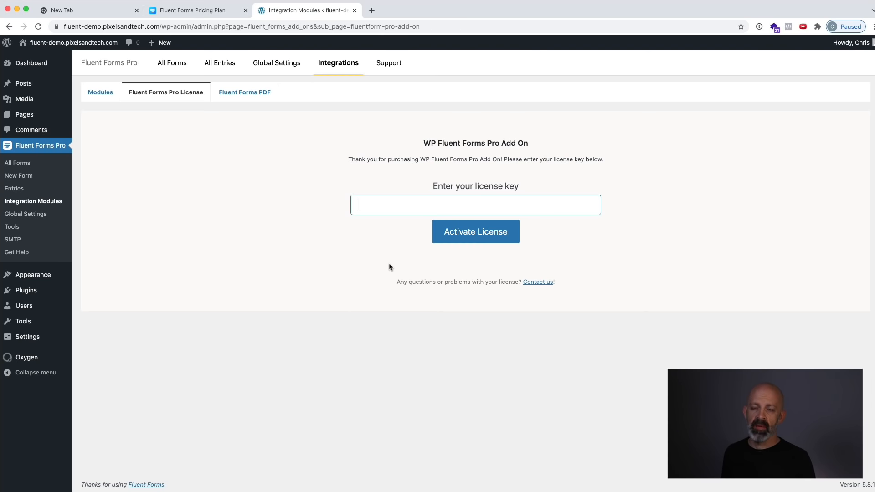
pyautogui.press('super+v')
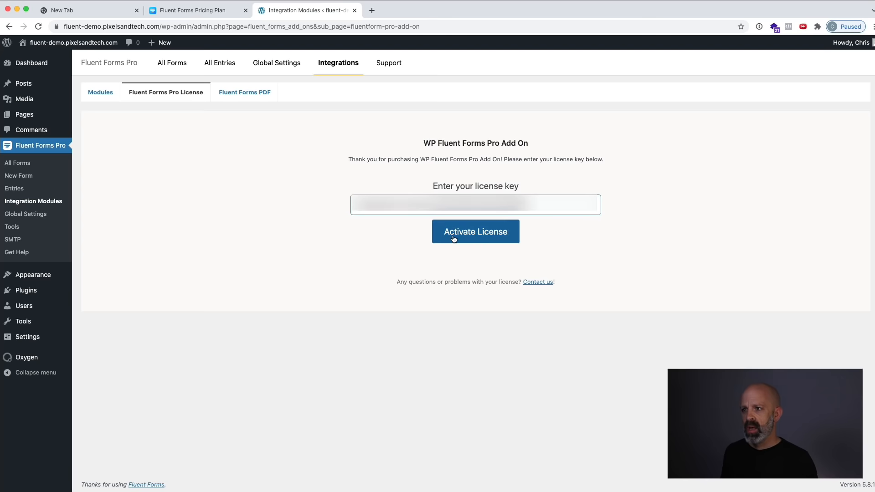
pyautogui.click(472, 232)
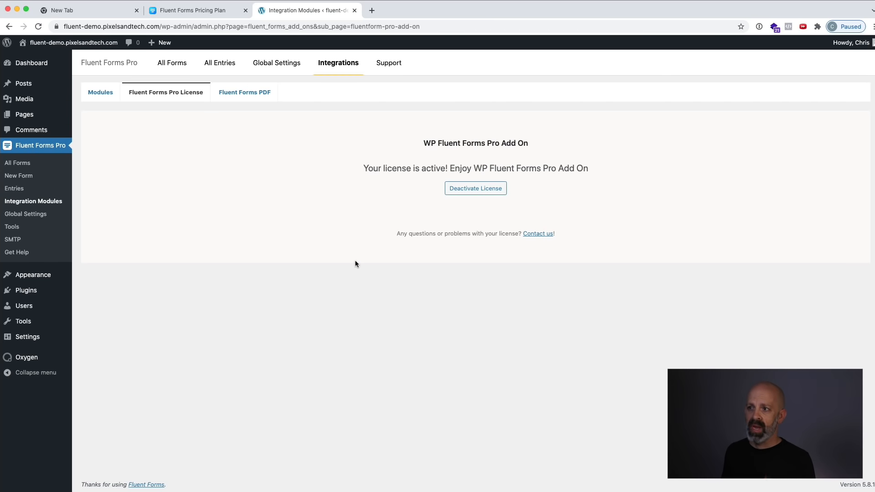
# Install and activate the Classic Editor plugin from the featured plugins.
pyautogui.click(28, 292)
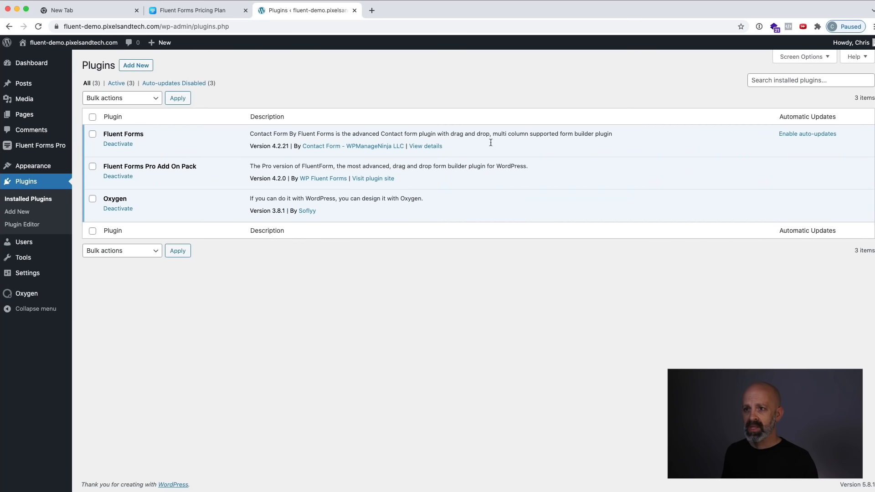
pyautogui.click(135, 66)
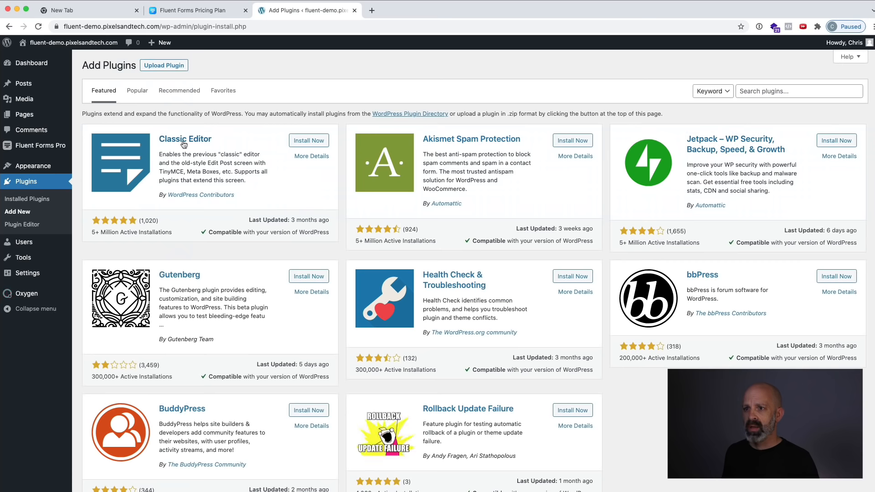
pyautogui.click(312, 141)
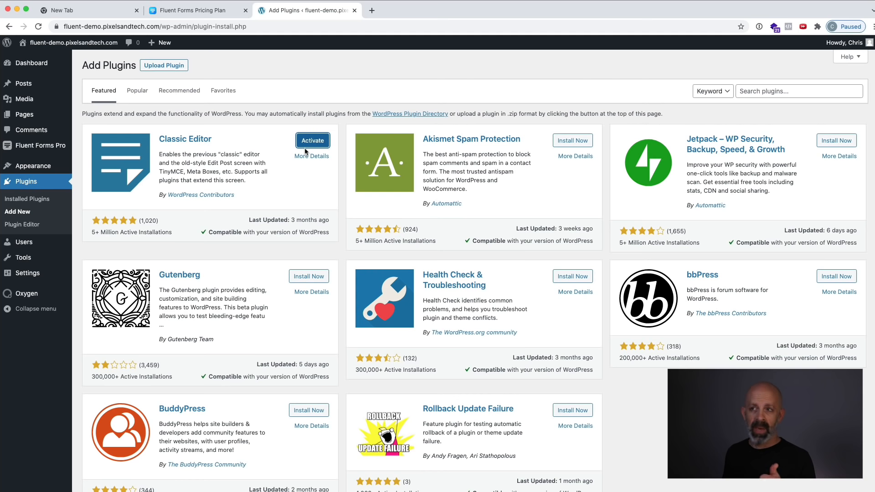
pyautogui.click(306, 142)
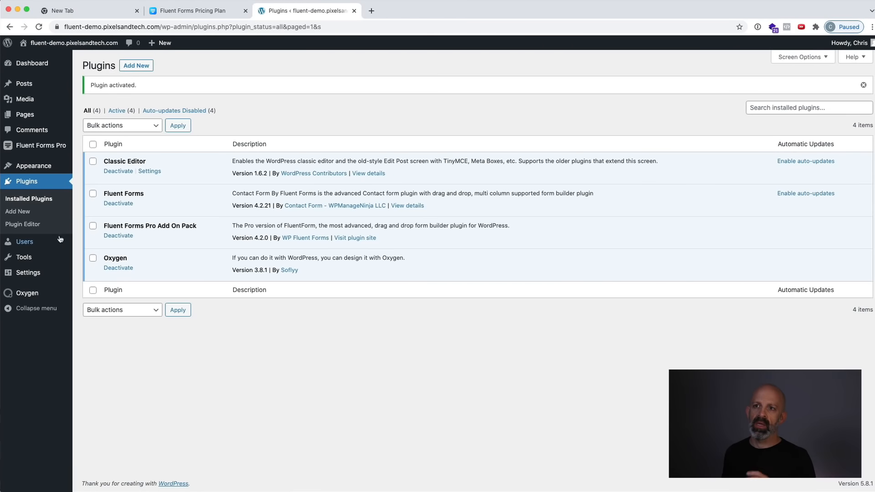
# Enable the Fluent Forms Payment Module in the Payment Settings of the Fluent Forms global settings.
pyautogui.moveTo(41, 148)
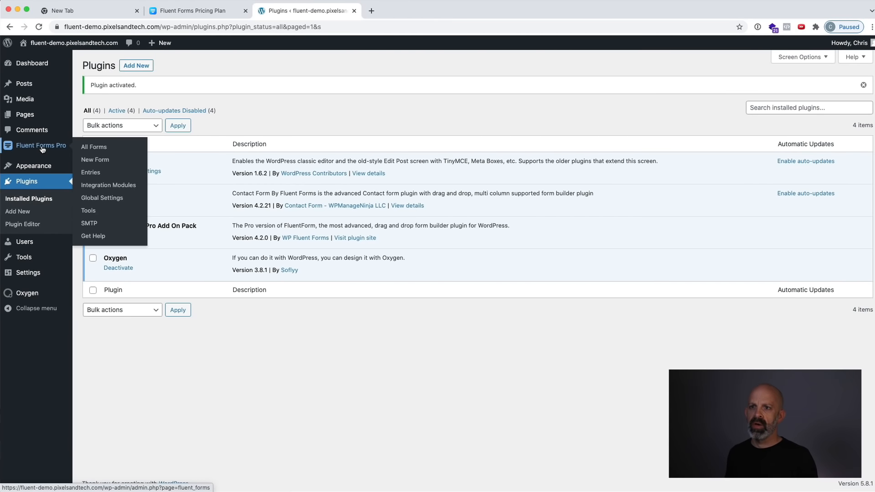
pyautogui.click(110, 198)
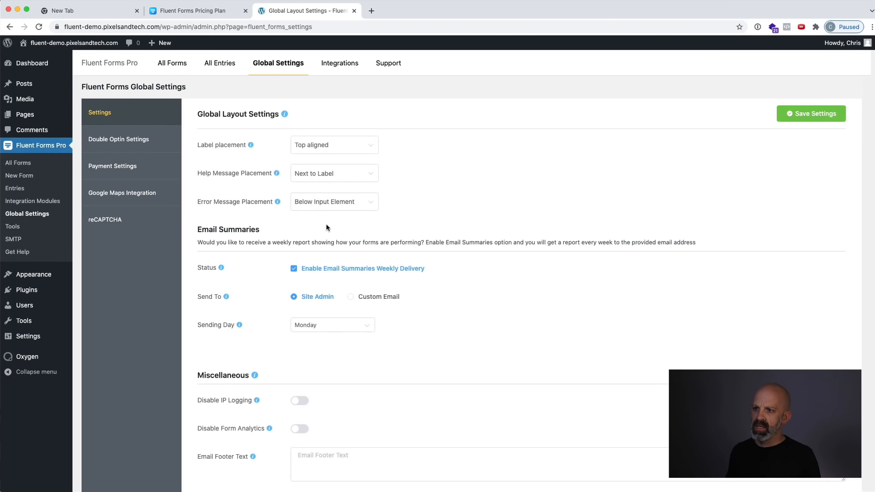
pyautogui.scroll(-1, 324, 327)
pyautogui.scroll(1, 324, 327)
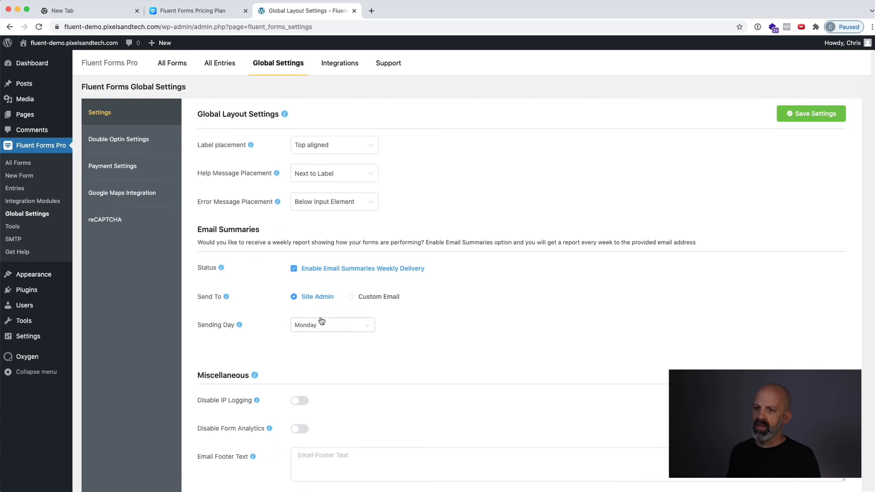
pyautogui.click(113, 170)
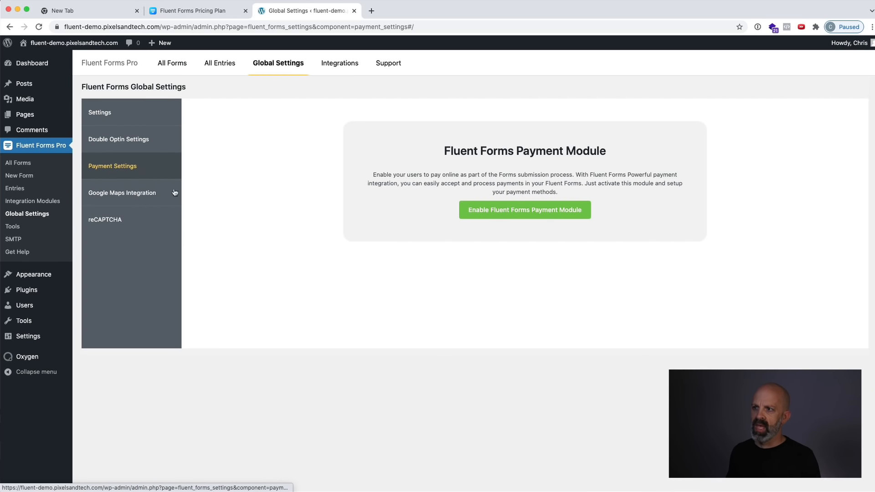
pyautogui.click(511, 211)
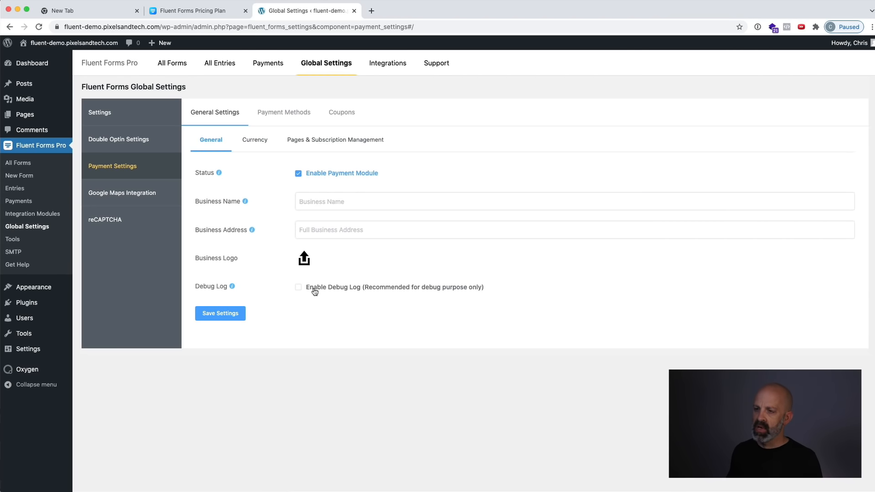
# Set the business name to "Pixels and Tech" in the general payment settings and save them.
pyautogui.click(326, 201)
pyautogui.write('Pi')
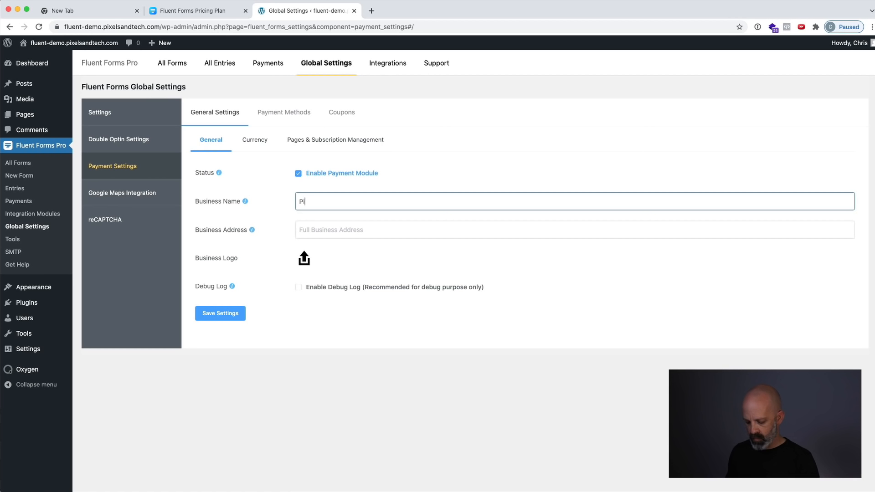
pyautogui.write('xels ')
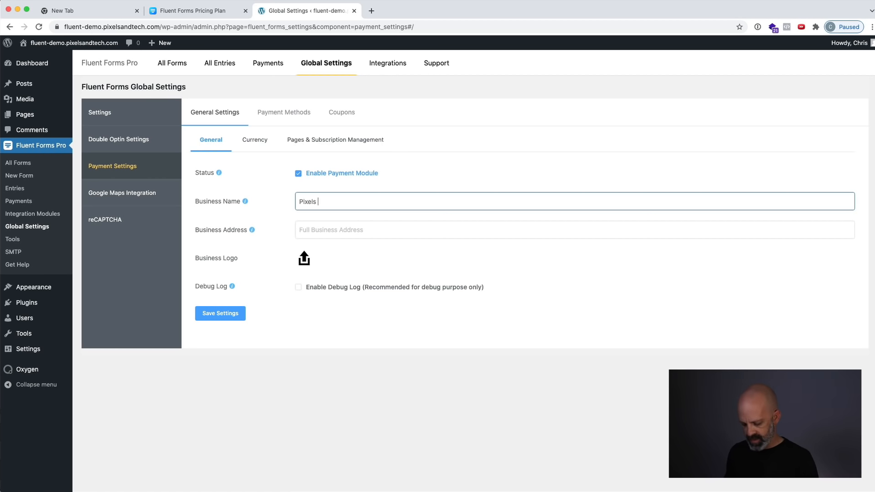
pyautogui.write('and')
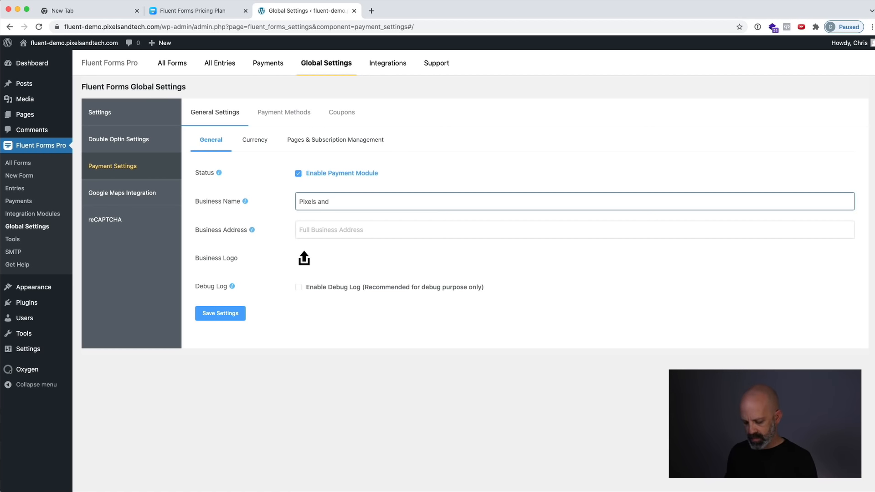
pyautogui.write(' Tech')
pyautogui.click(388, 335)
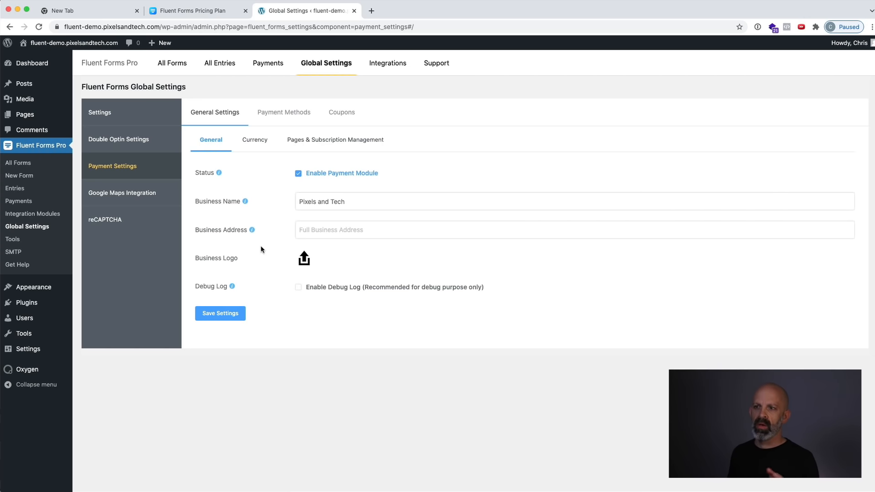
pyautogui.click(235, 314)
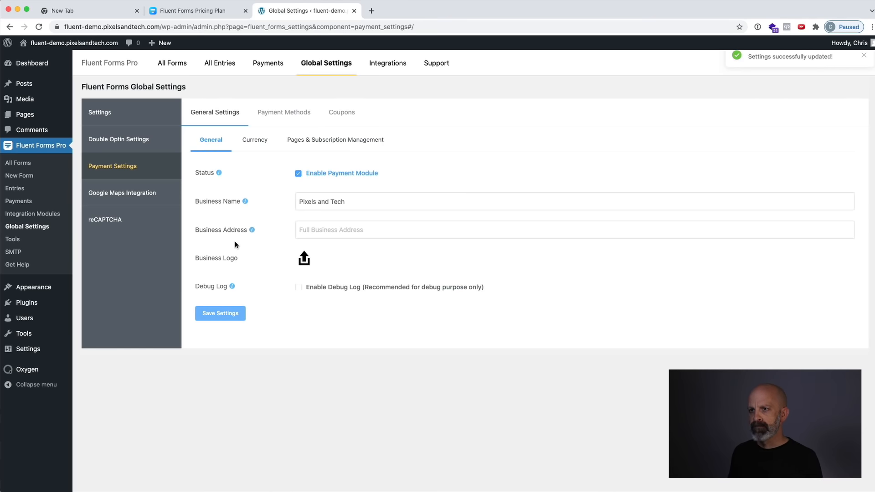
# Hide decimal points for rounded numbers in the currency settings and save them.
pyautogui.click(256, 140)
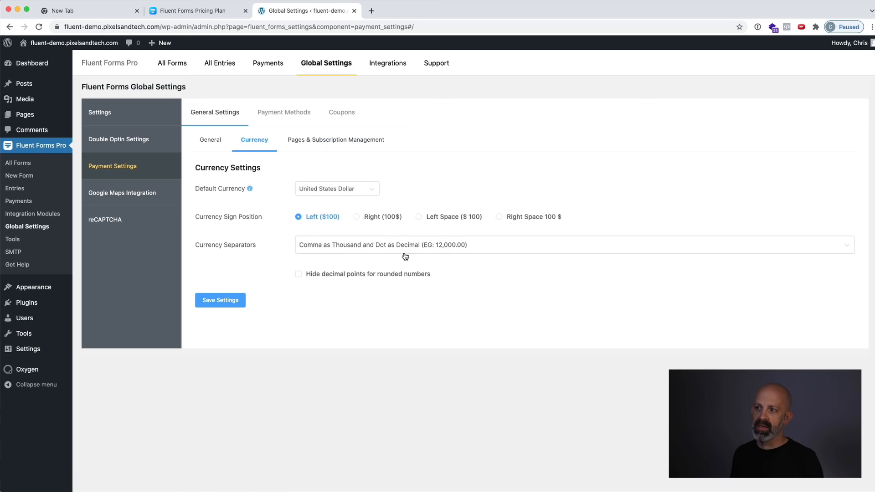
pyautogui.click(299, 275)
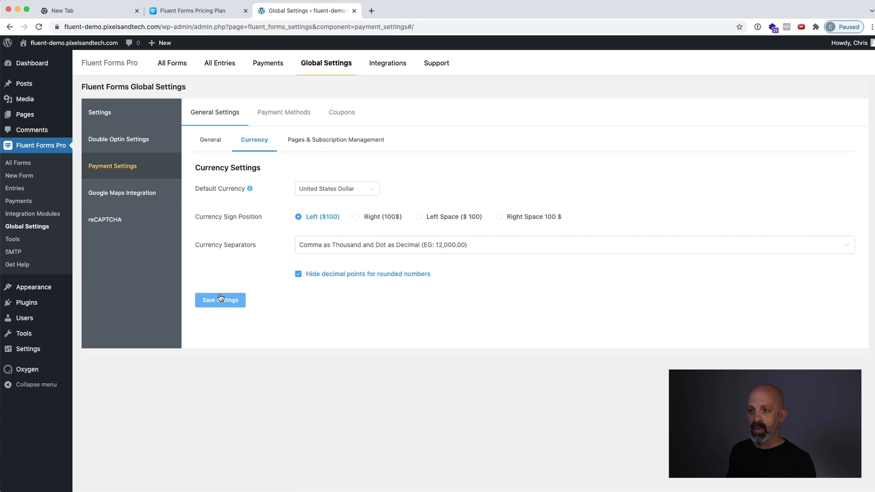
pyautogui.click(230, 305)
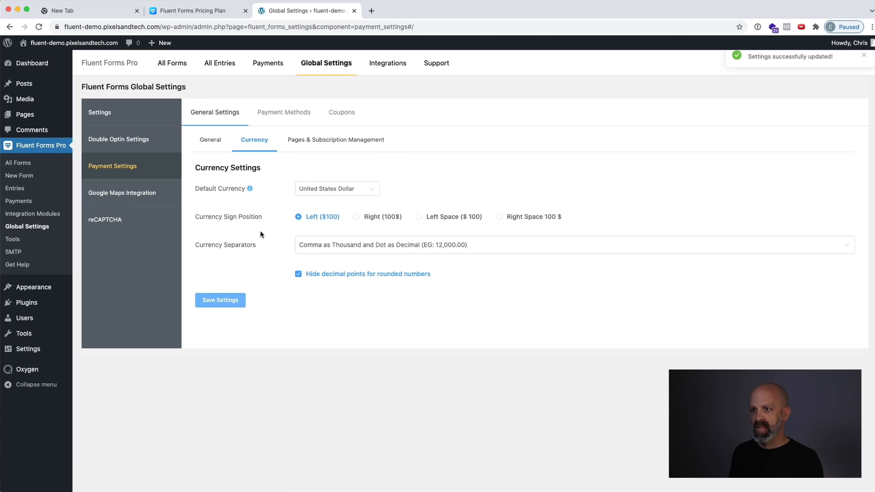
# Enable the Stripe payment method in test mode and connect the Stripe account to the website.
pyautogui.click(324, 143)
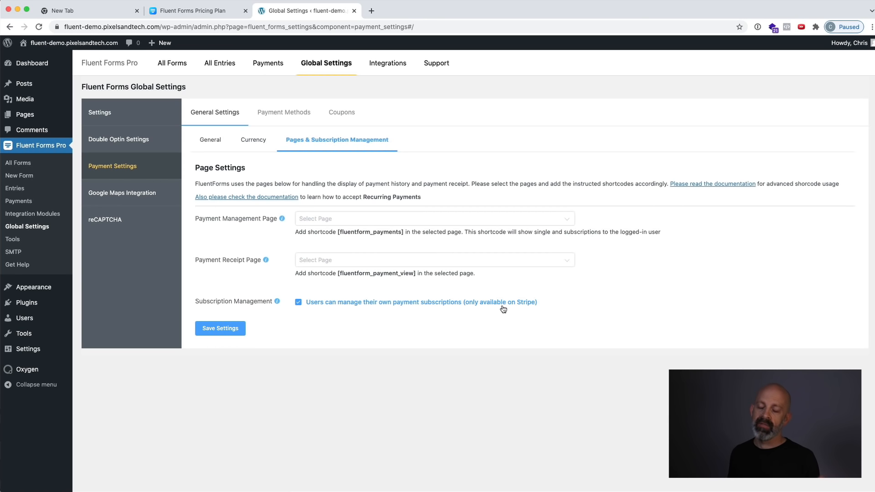
pyautogui.click(283, 114)
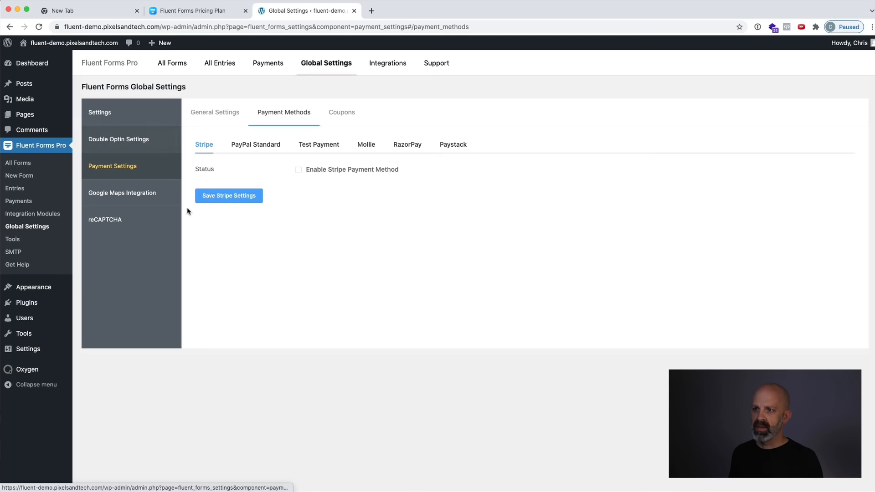
pyautogui.click(299, 171)
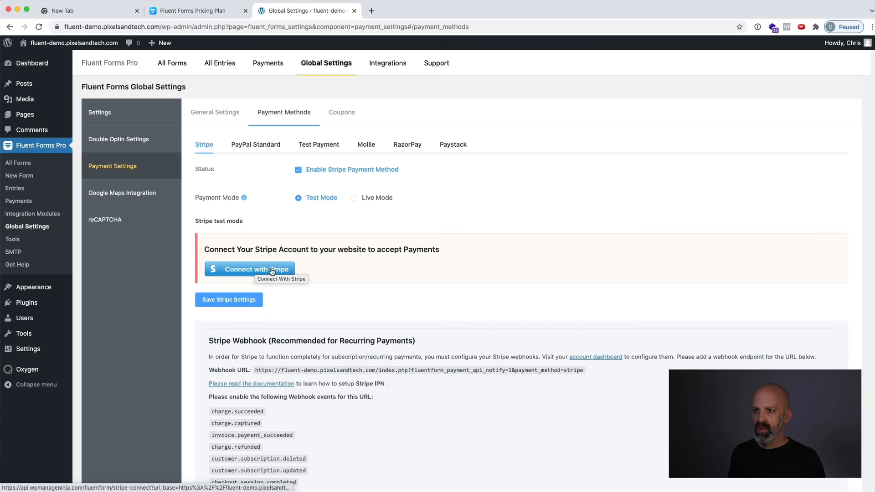
pyautogui.click(245, 270)
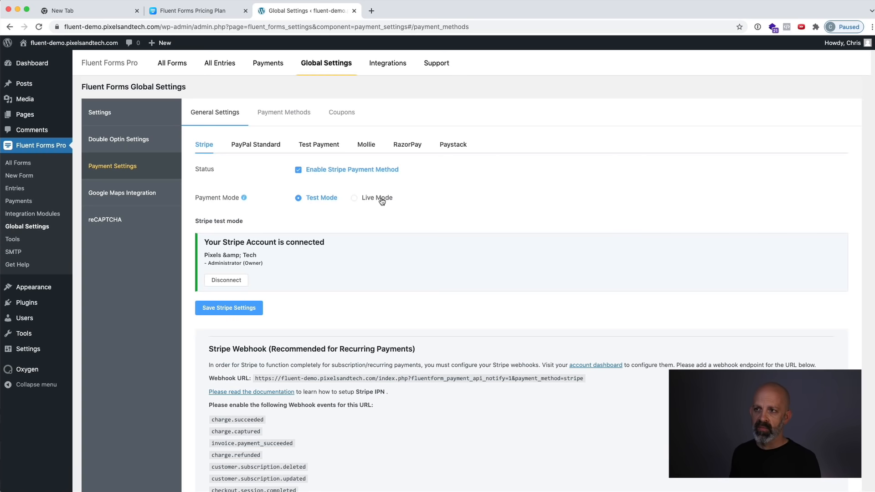
# Enable the Fluent Forms Coupon Module in the payment settings.
pyautogui.scroll(-2, 364, 346)
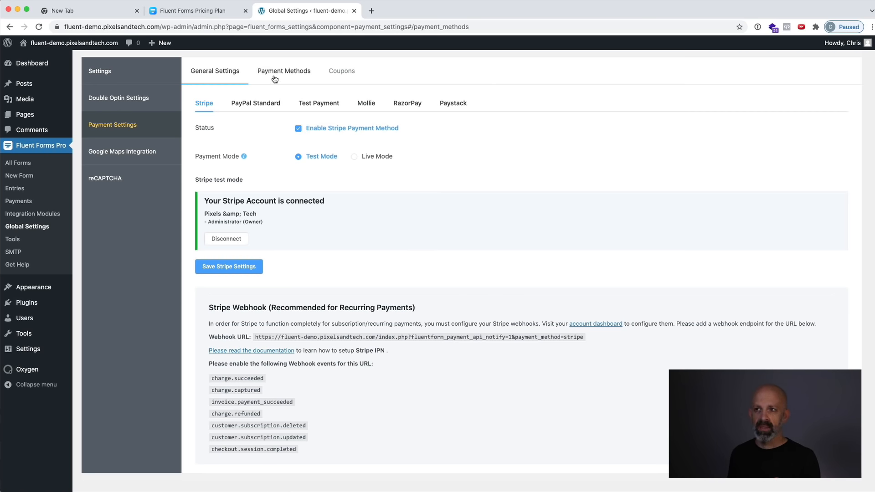
pyautogui.click(348, 72)
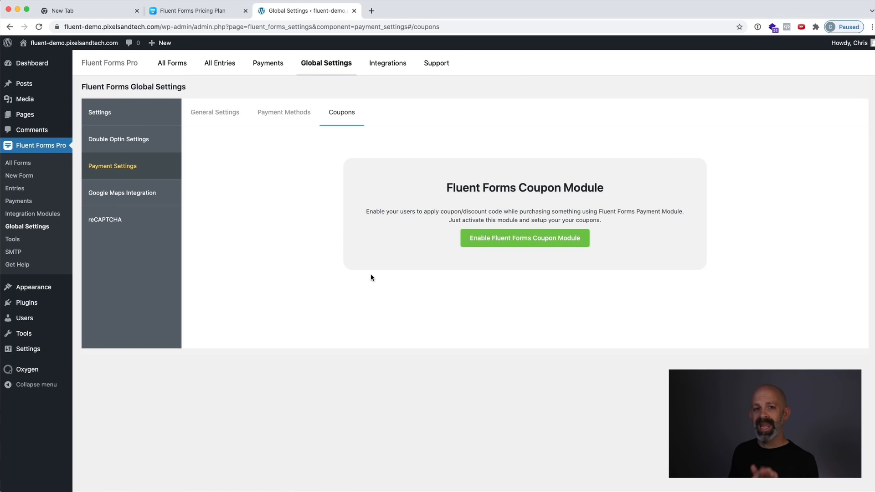
pyautogui.click(507, 243)
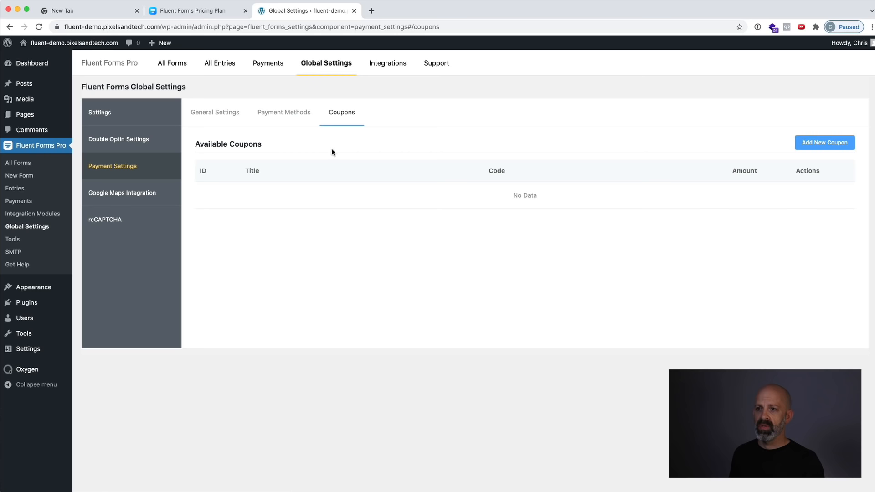
# Examine the options available for a new coupon, then close the form without saving one.
pyautogui.click(826, 144)
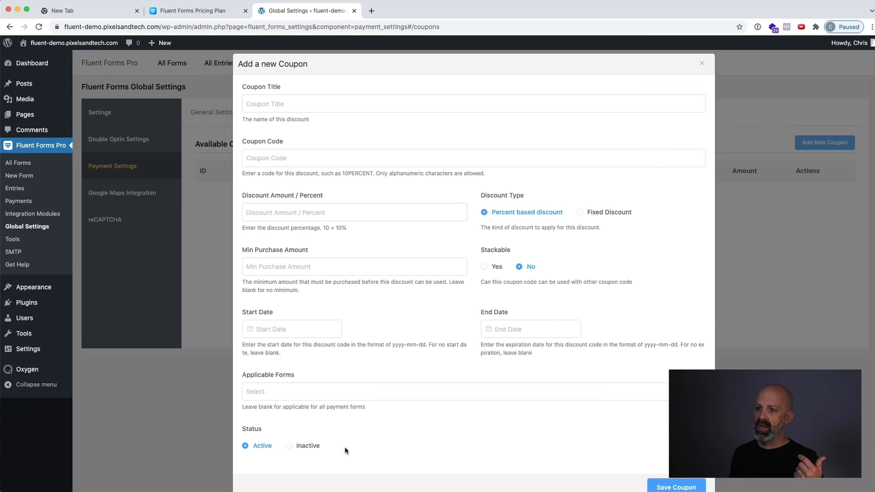
pyautogui.scroll(-2, 350, 447)
pyautogui.scroll(2, 362, 444)
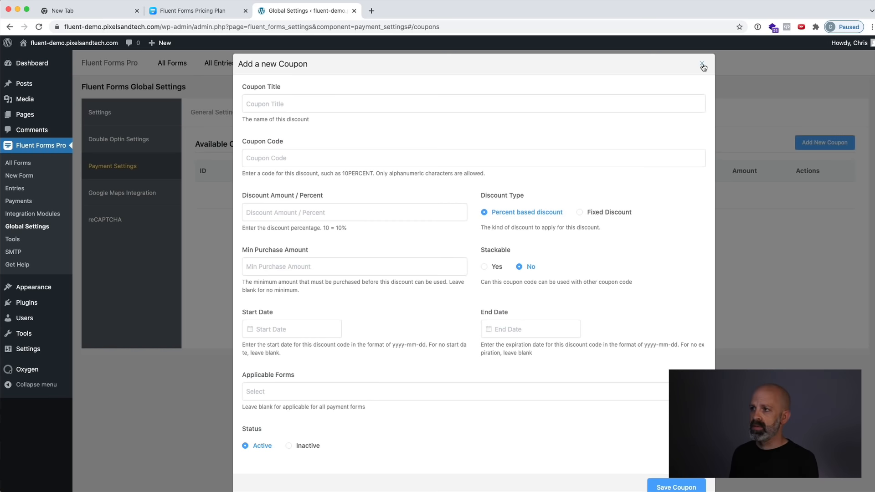
pyautogui.click(702, 65)
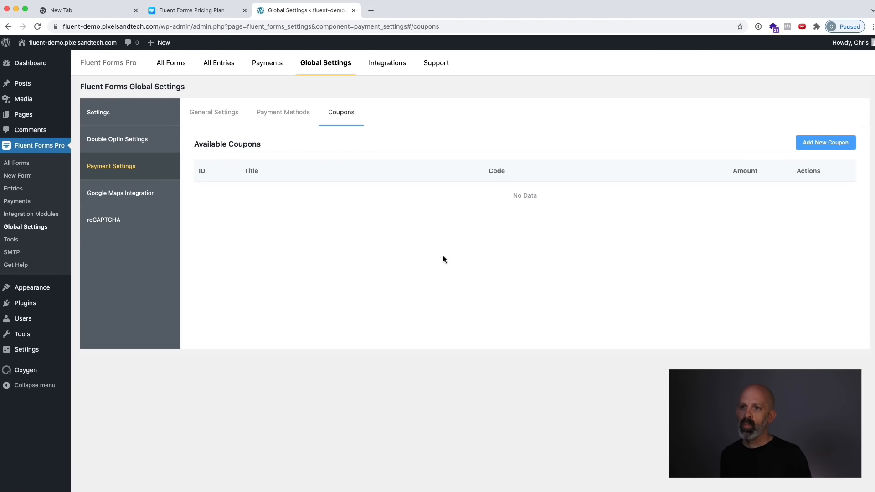
# Create a new blank form from the list of all forms.
pyautogui.click(21, 163)
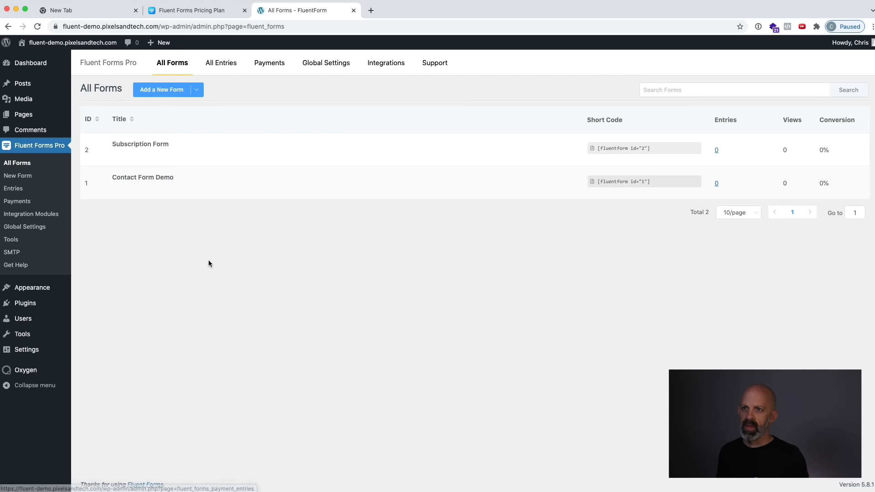
pyautogui.moveTo(176, 134)
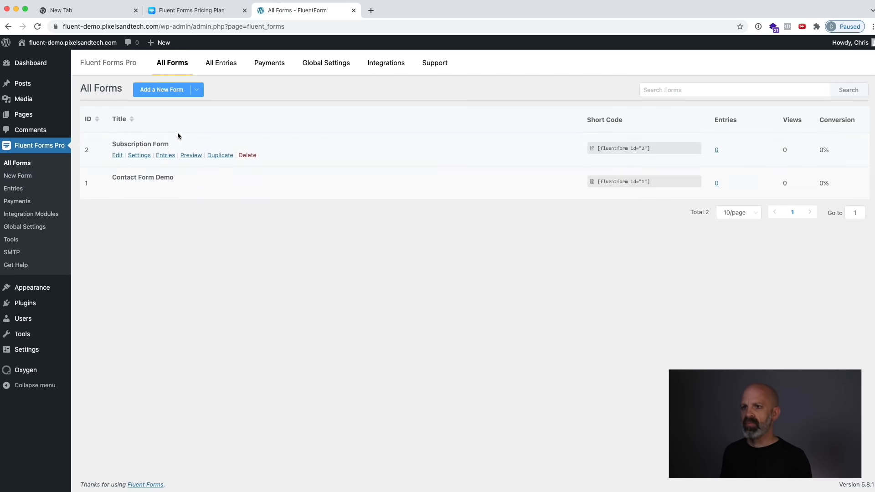
pyautogui.click(160, 91)
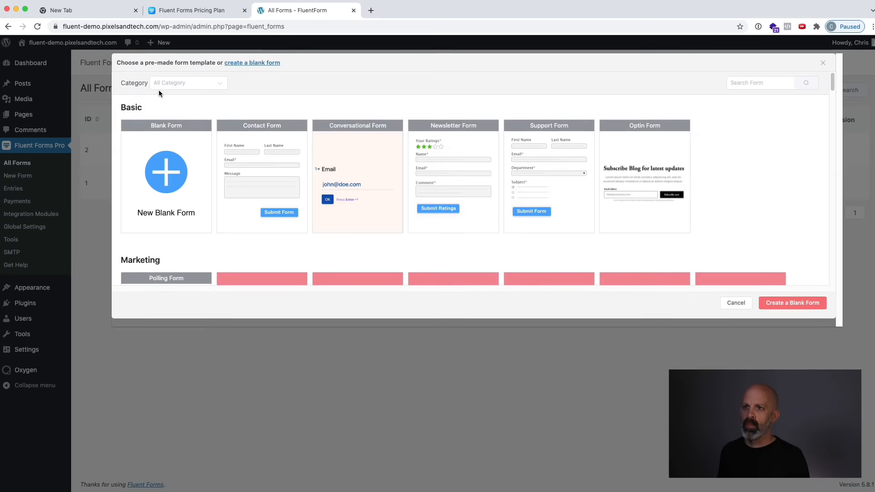
pyautogui.moveTo(172, 137)
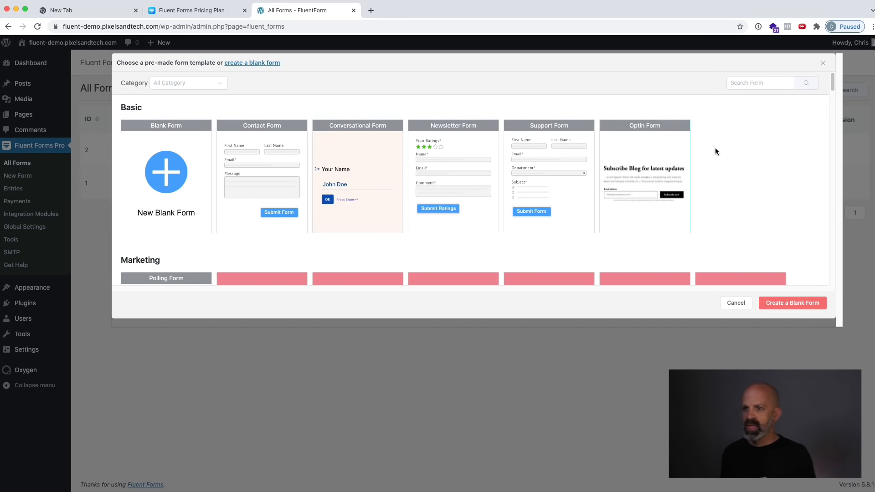
pyautogui.scroll(-8, 715, 146)
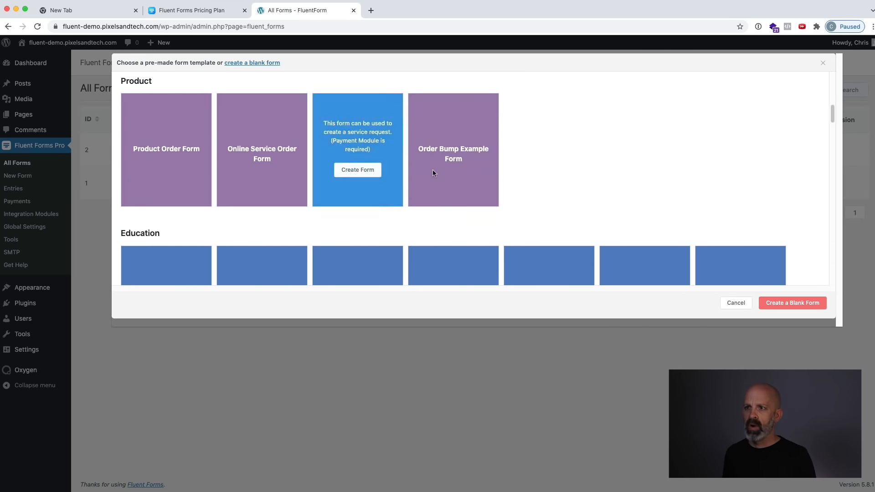
pyautogui.moveTo(164, 177)
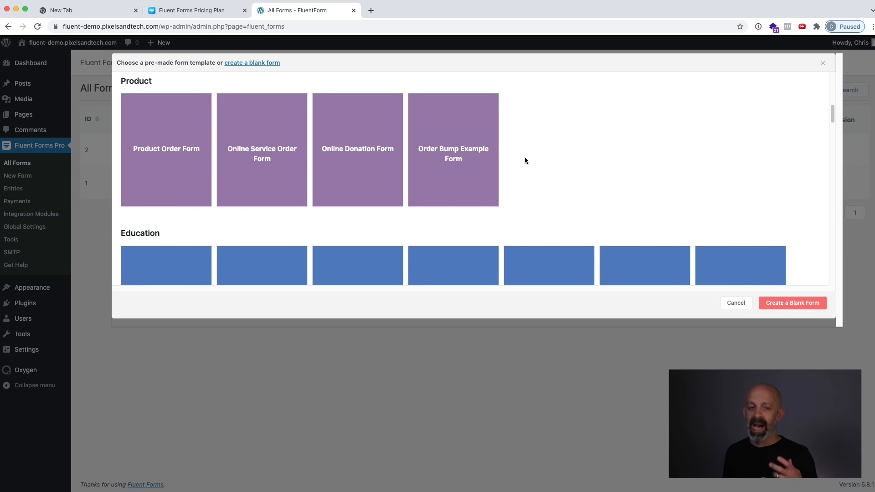
pyautogui.scroll(8, 524, 157)
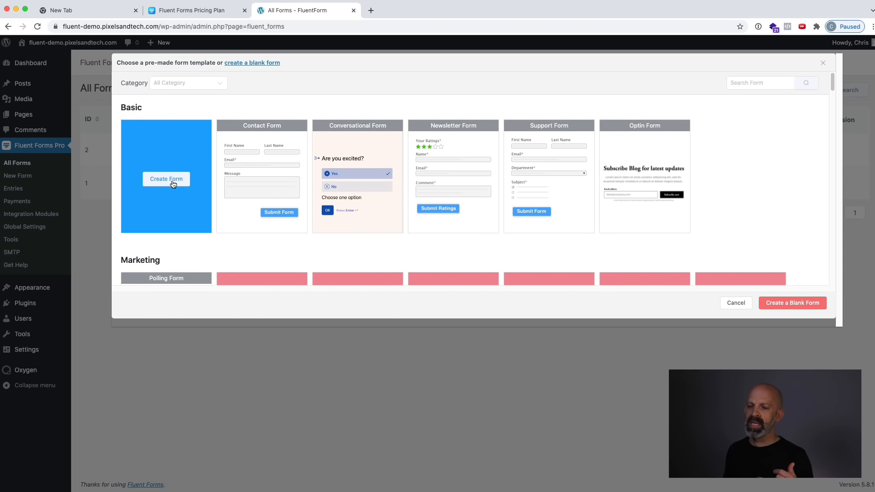
pyautogui.click(173, 184)
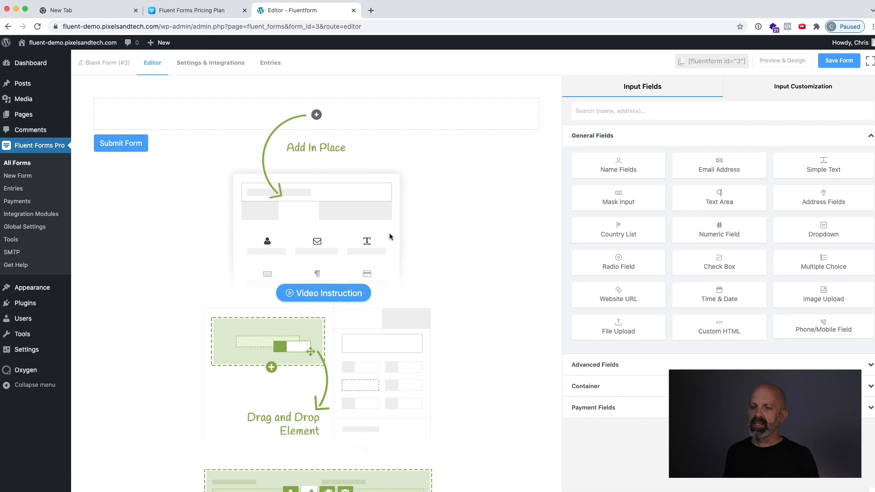
# Rename the new blank form to "Checkout Demo #2".
pyautogui.click(105, 62)
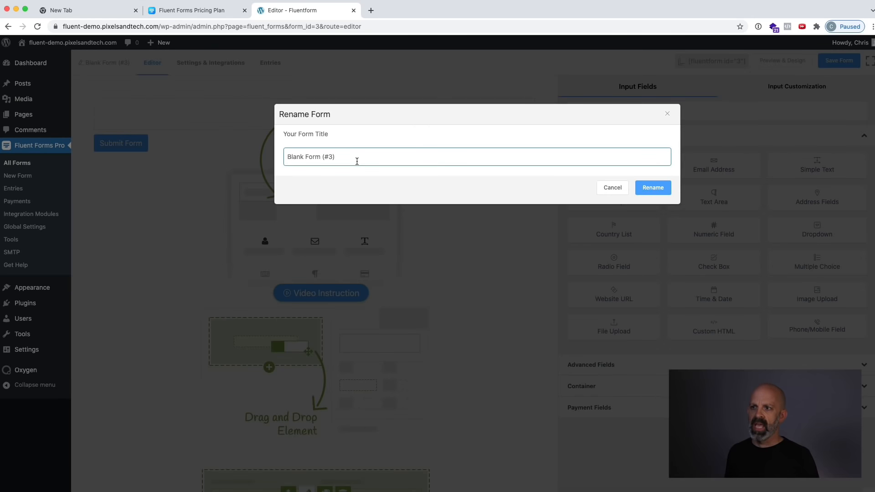
pyautogui.tripleClick(356, 157)
pyautogui.write('Checkout Demo #2')
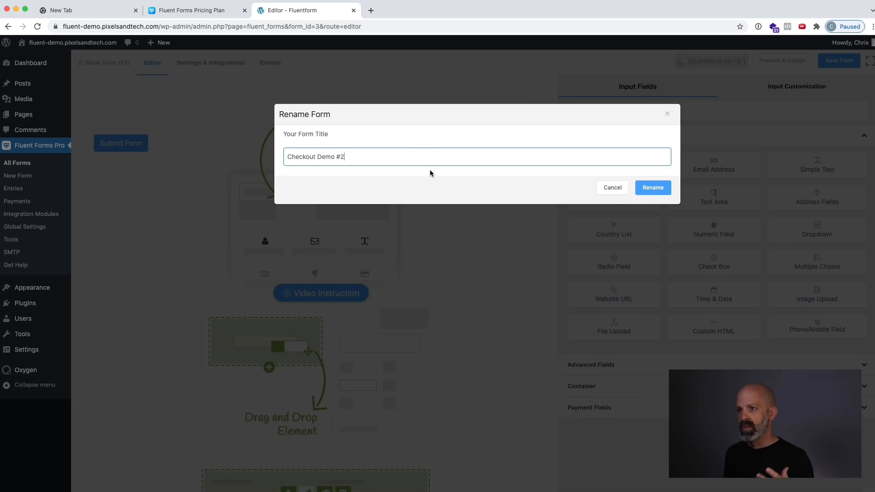
pyautogui.click(653, 188)
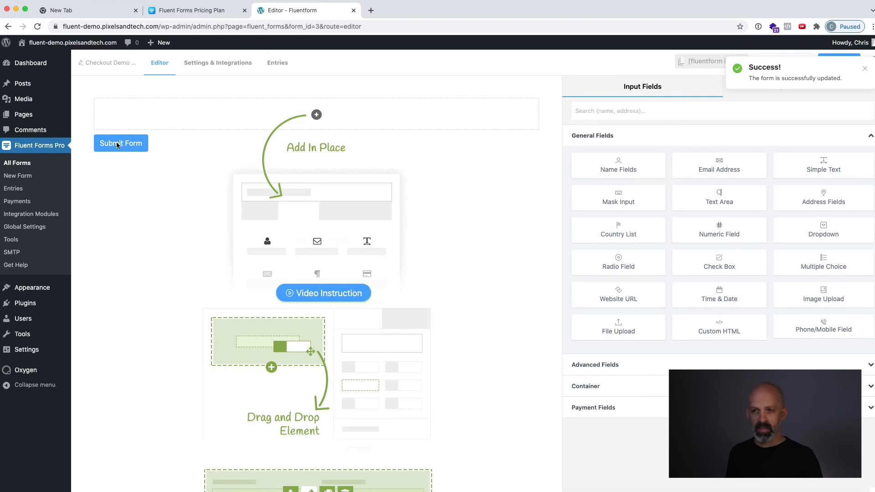
# Add name fields and an email address field to the form and hide their labels.
pyautogui.click(624, 169)
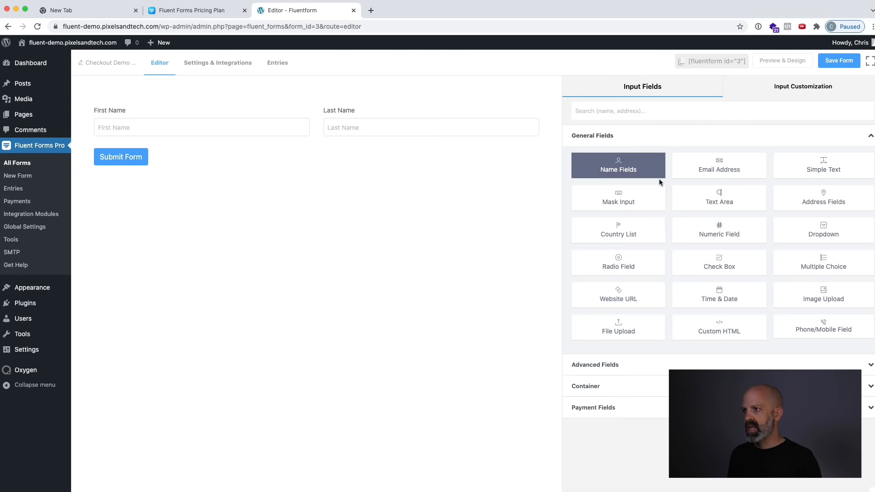
pyautogui.click(734, 166)
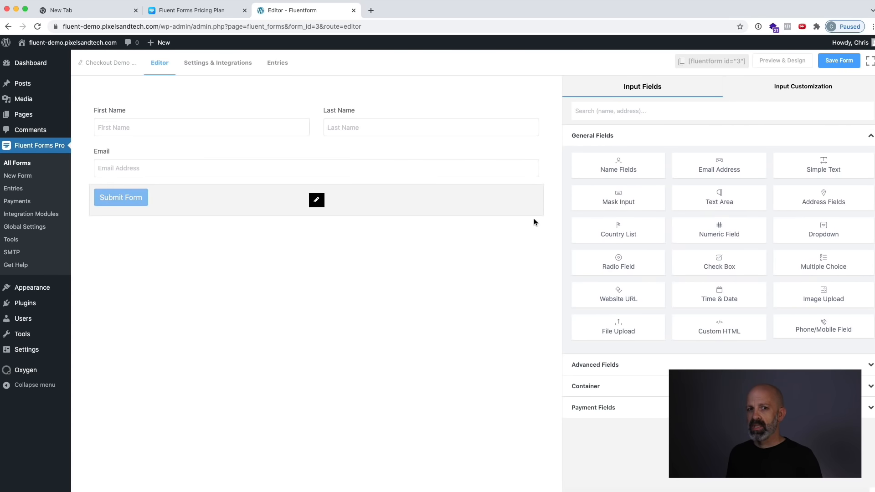
pyautogui.click(440, 117)
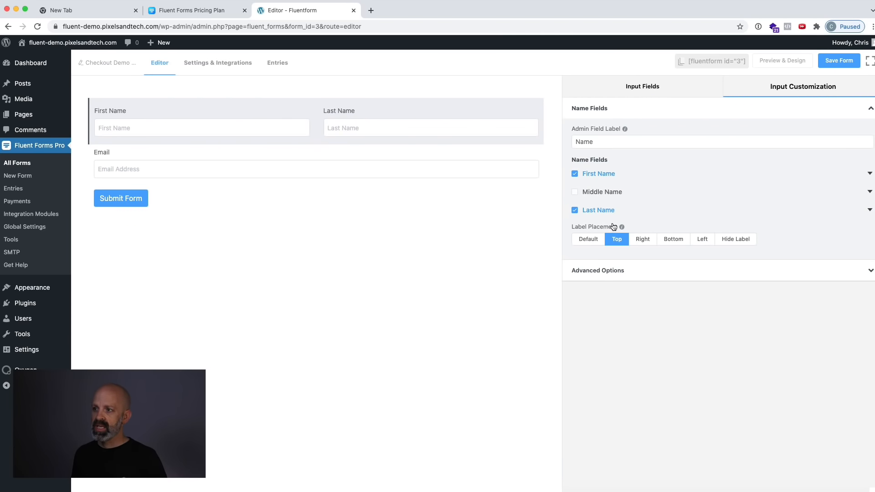
pyautogui.click(735, 240)
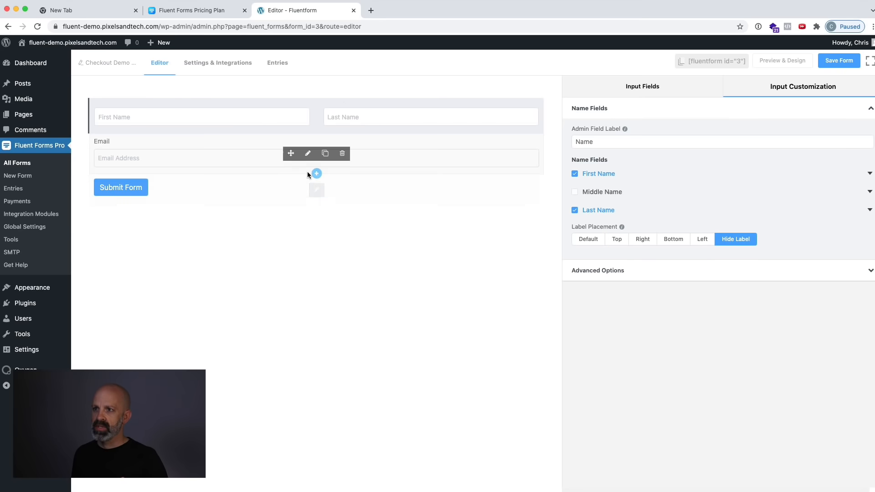
pyautogui.click(413, 163)
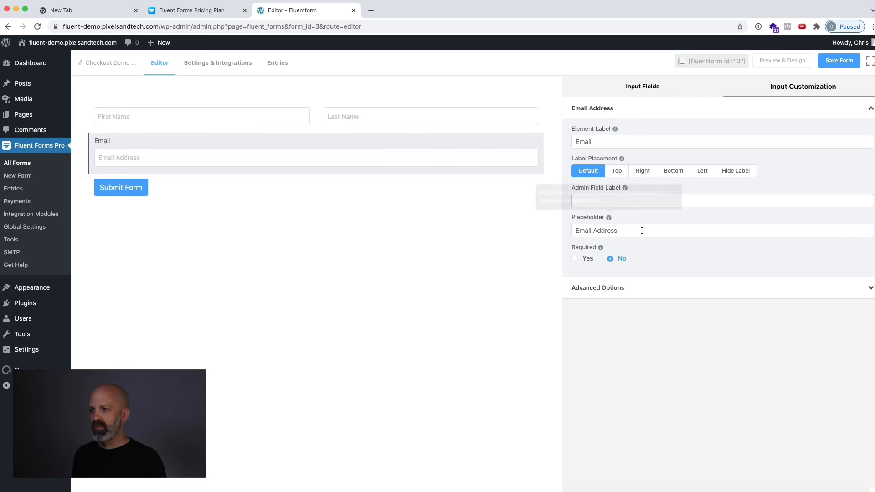
pyautogui.click(727, 170)
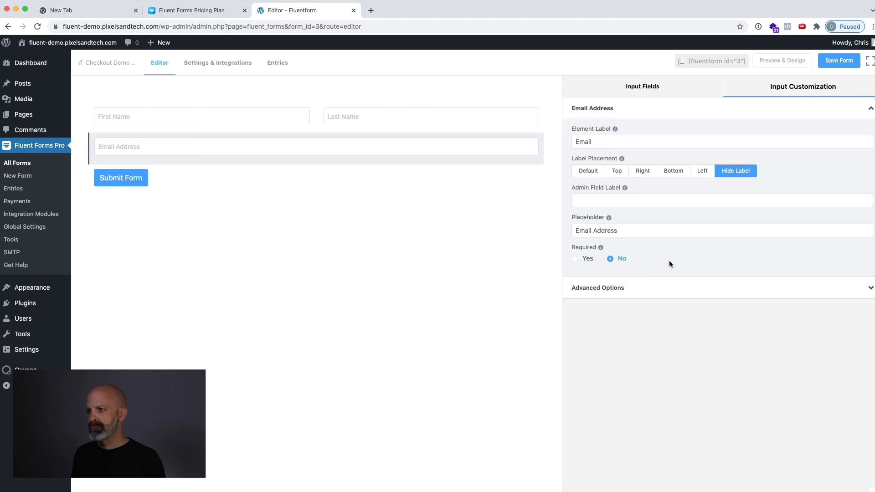
# Make the email address, first name and last name fields required.
pyautogui.click(576, 260)
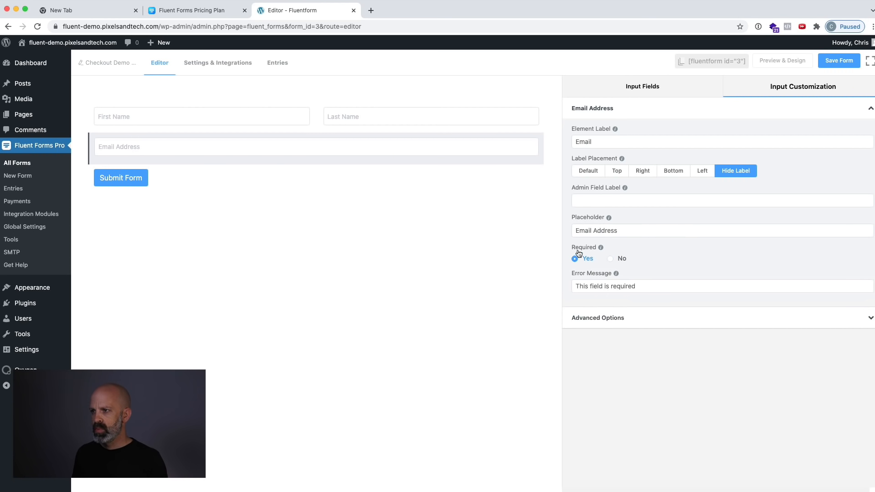
pyautogui.click(423, 116)
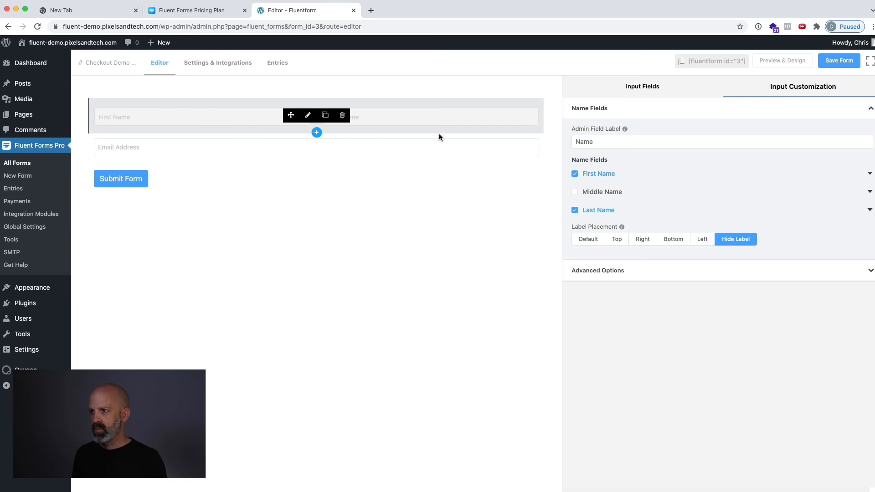
pyautogui.click(869, 174)
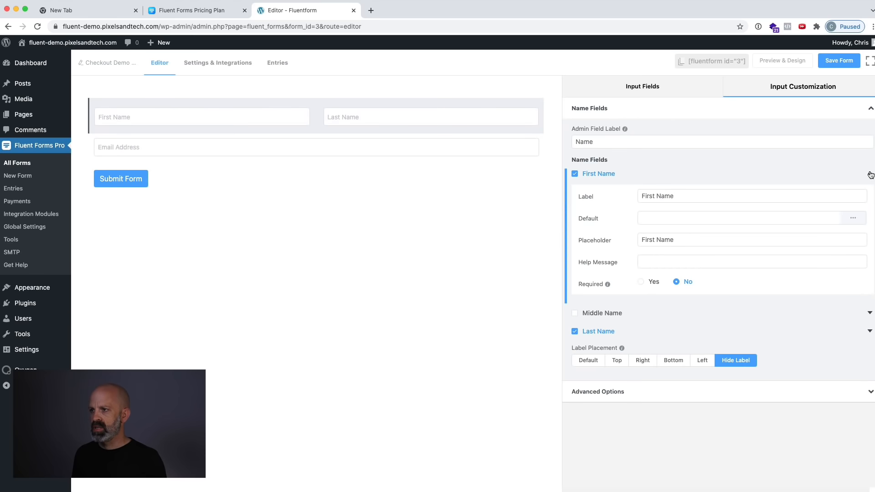
pyautogui.click(653, 282)
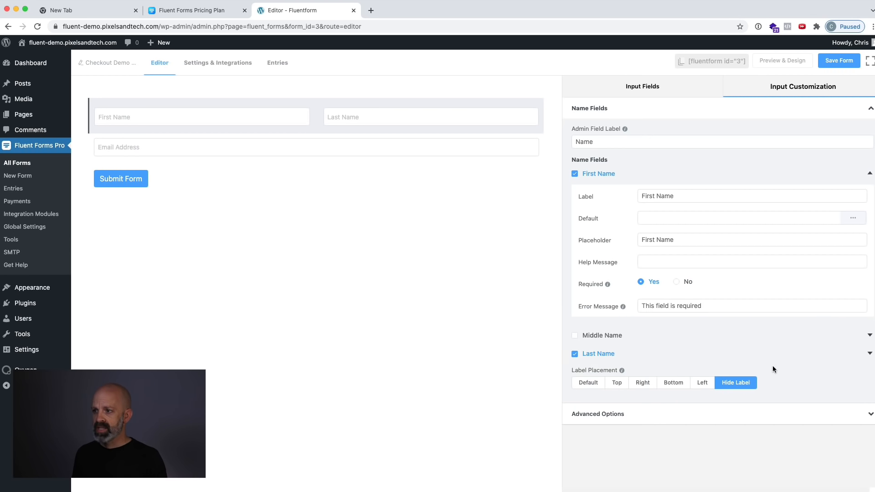
pyautogui.click(871, 355)
pyautogui.scroll(-3, 773, 326)
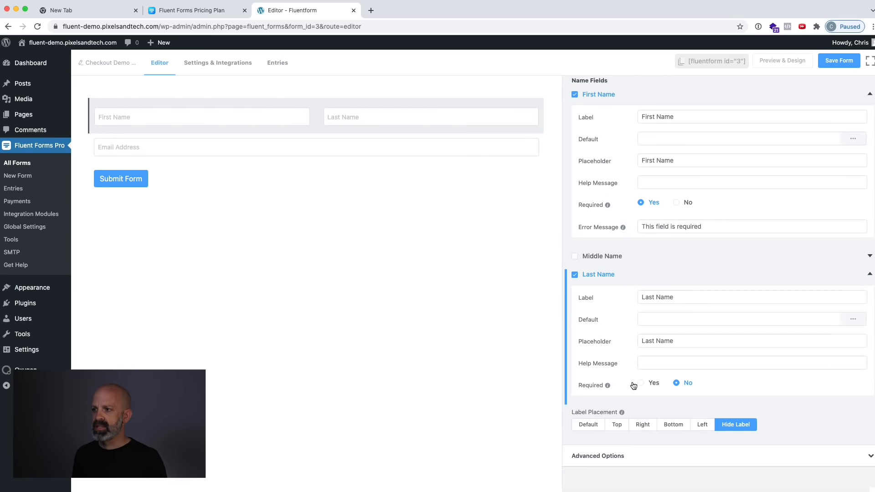
pyautogui.click(641, 384)
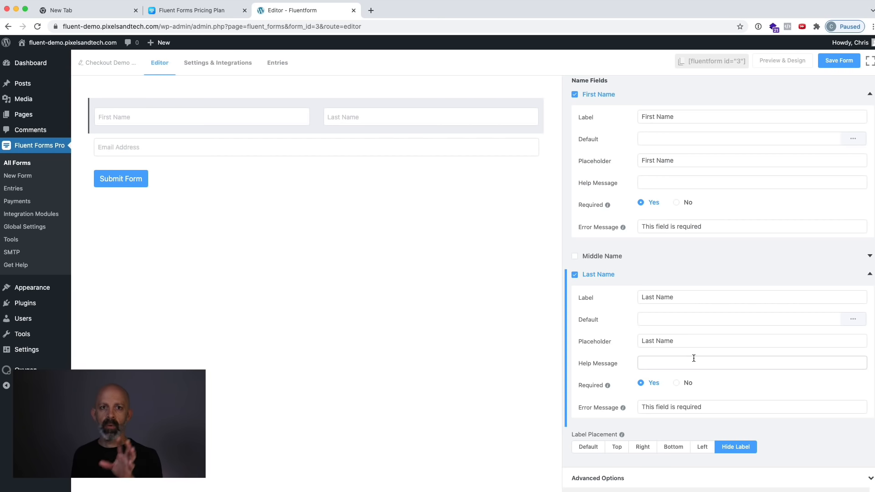
pyautogui.scroll(3, 695, 360)
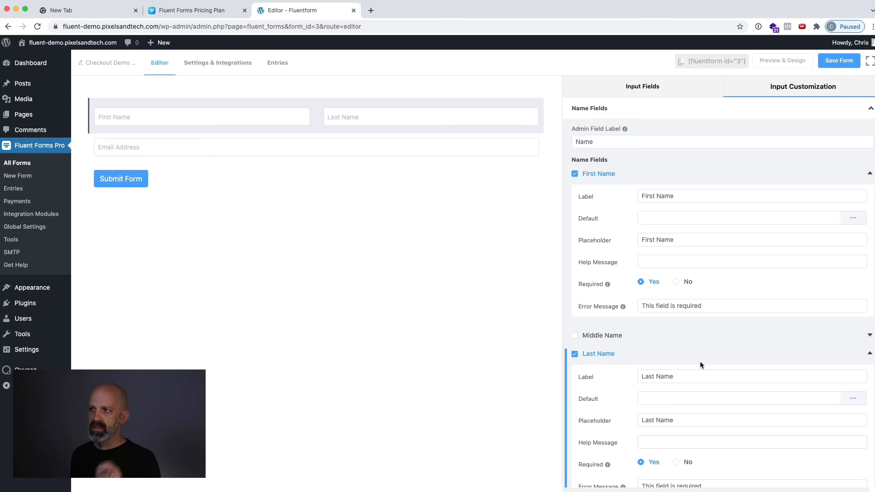
# Add a Payment Field between the email address and the submit button, and open its customization options.
pyautogui.click(636, 88)
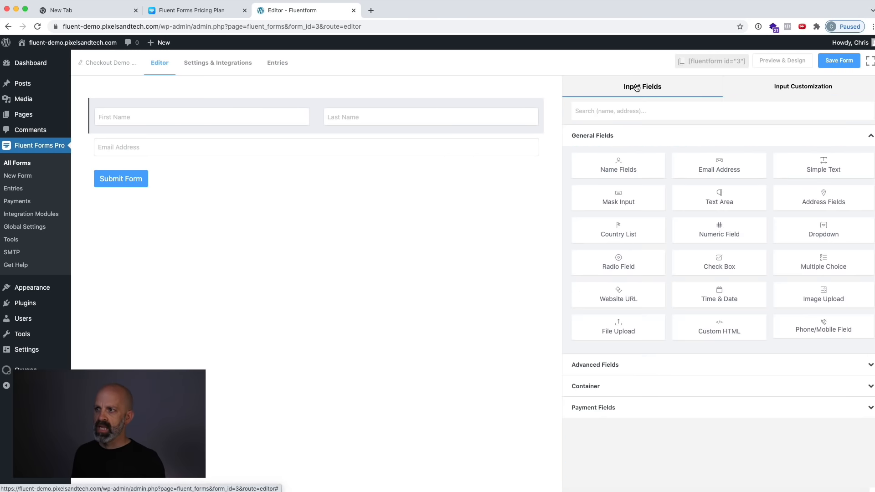
pyautogui.click(609, 410)
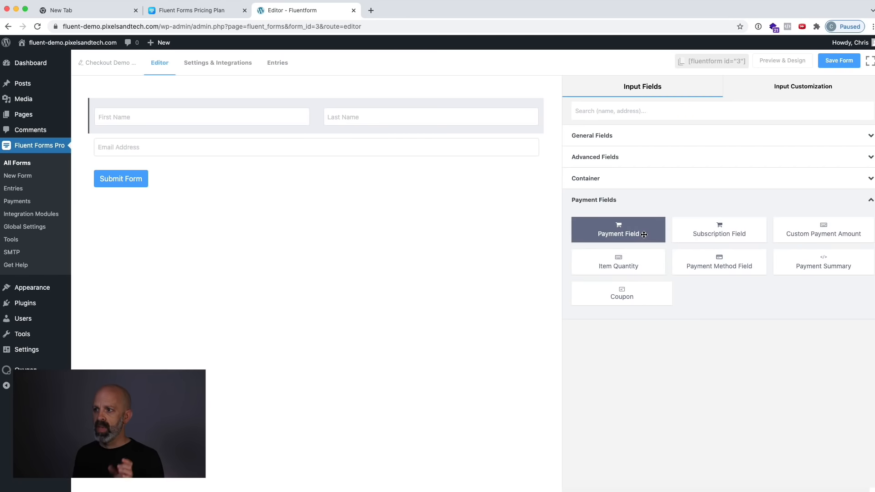
pyautogui.moveTo(640, 234); pyautogui.dragTo(725, 235)
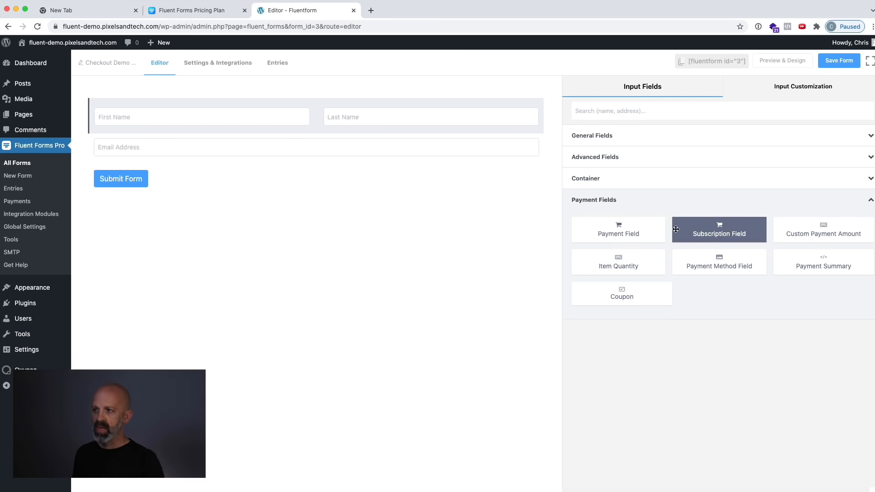
pyautogui.moveTo(628, 232); pyautogui.dragTo(351, 172)
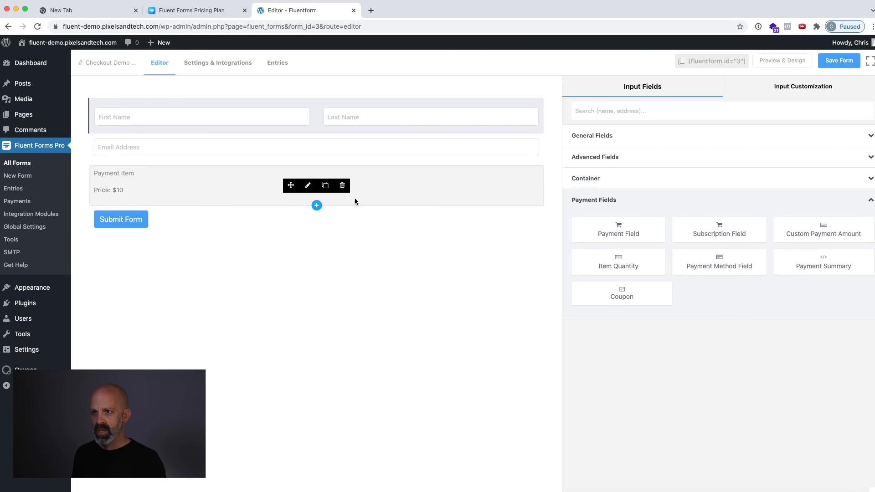
pyautogui.click(408, 194)
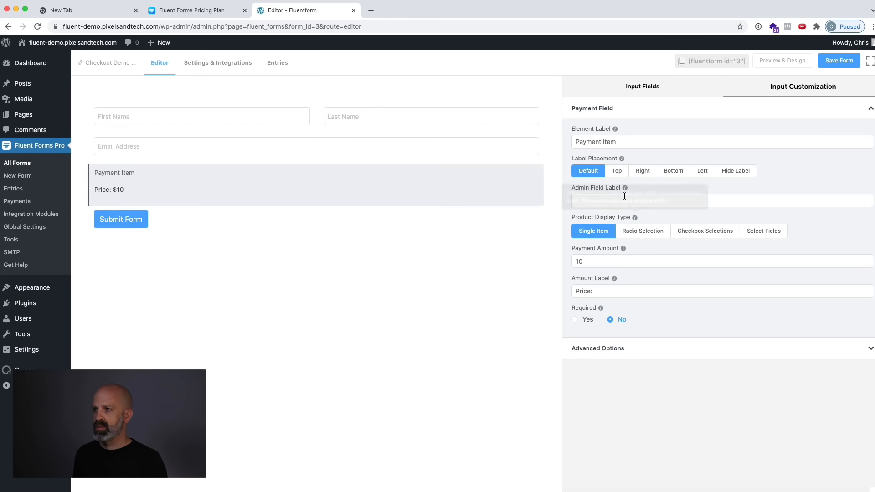
# Set the payment item's amount to 79, label the amount "Due Now:" and make the field required.
pyautogui.doubleClick(597, 258)
pyautogui.write('79')
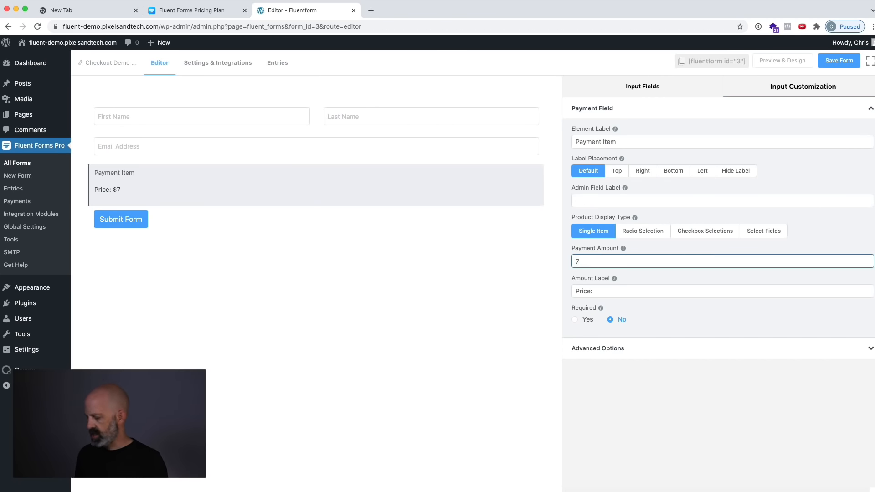
pyautogui.doubleClick(582, 291)
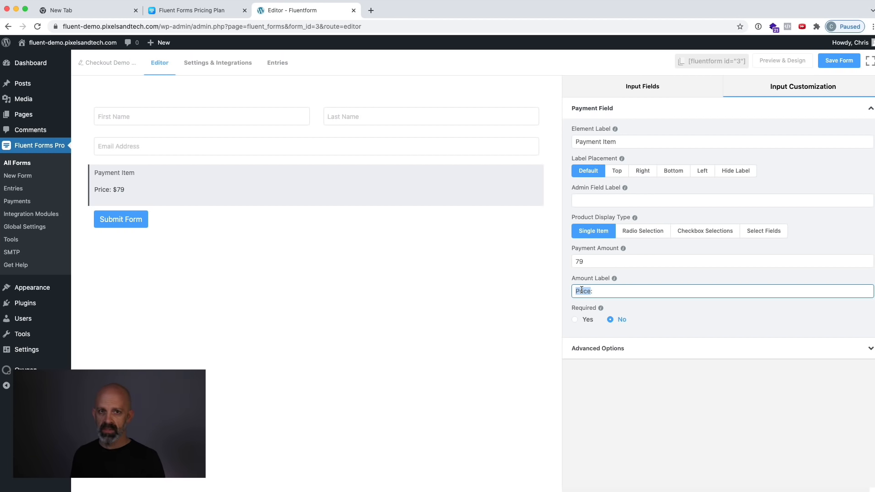
pyautogui.write('Due Now:')
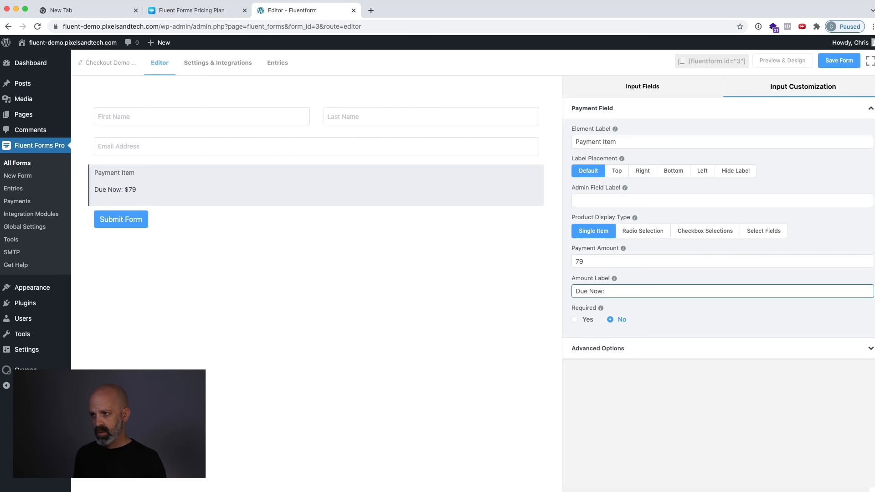
pyautogui.click(587, 321)
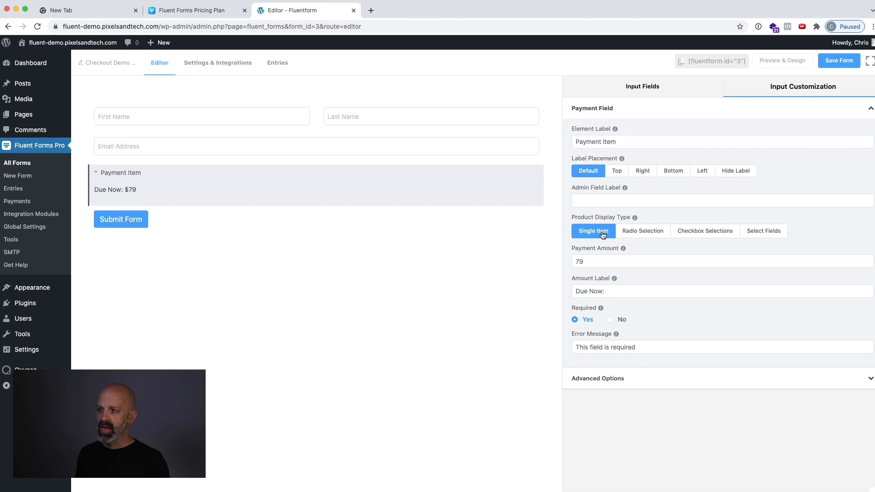
# Try the Radio Selection, Checkbox Selections and Select Fields display types for the payment item, returning to Single Item.
pyautogui.click(657, 233)
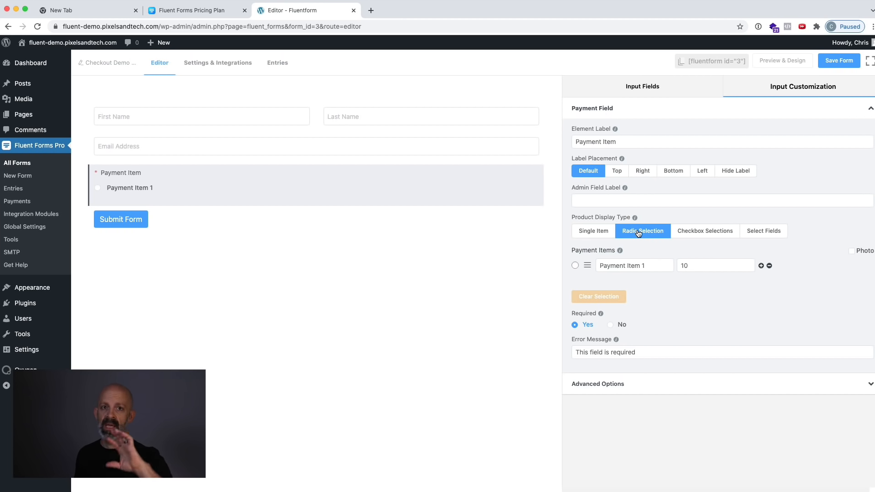
pyautogui.click(711, 233)
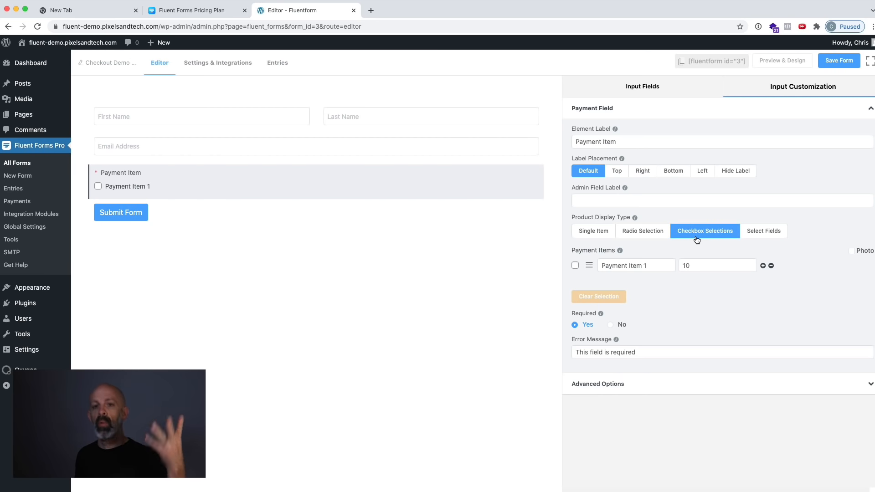
pyautogui.click(762, 233)
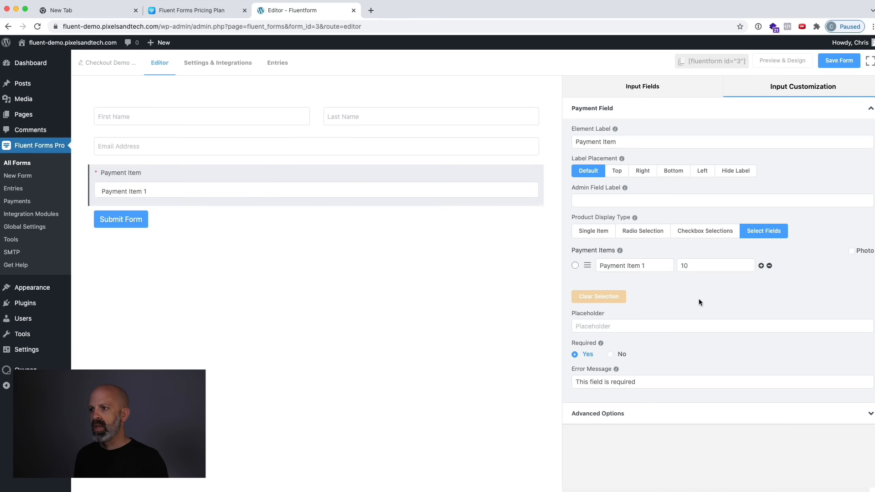
pyautogui.click(598, 232)
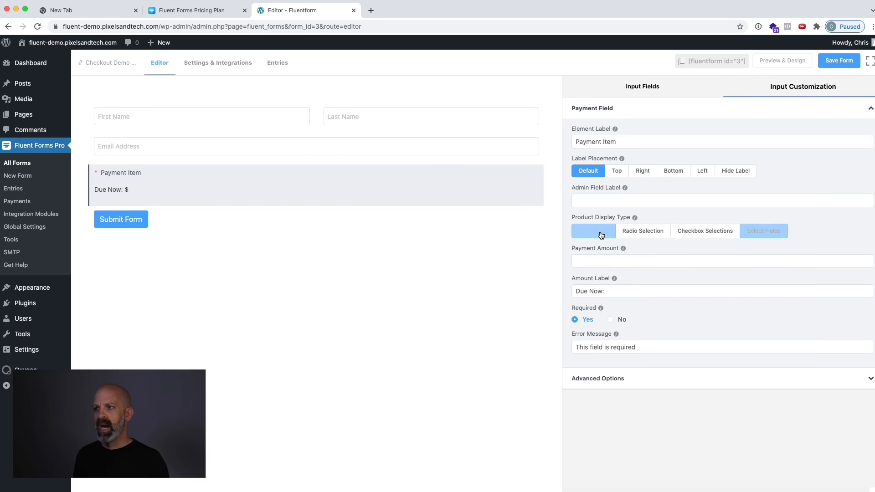
# Set the payment item's amount to 75 and hide its element label.
pyautogui.click(601, 259)
pyautogui.write('75')
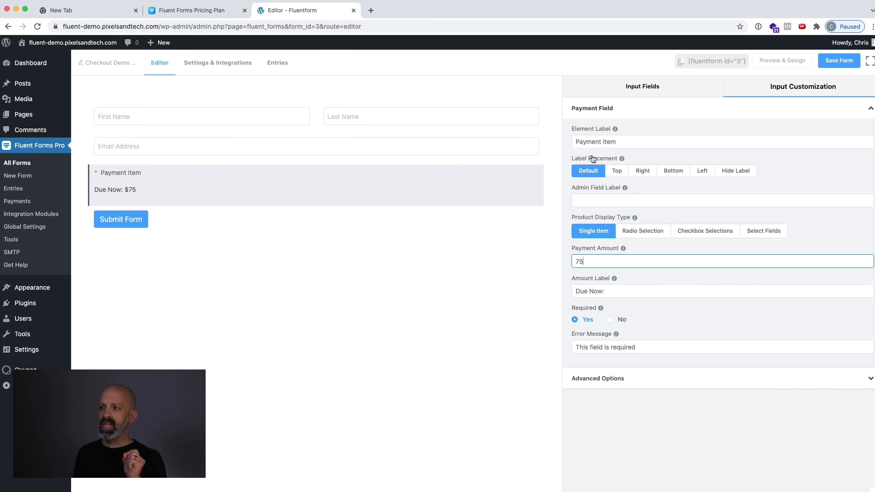
pyautogui.tripleClick(593, 142)
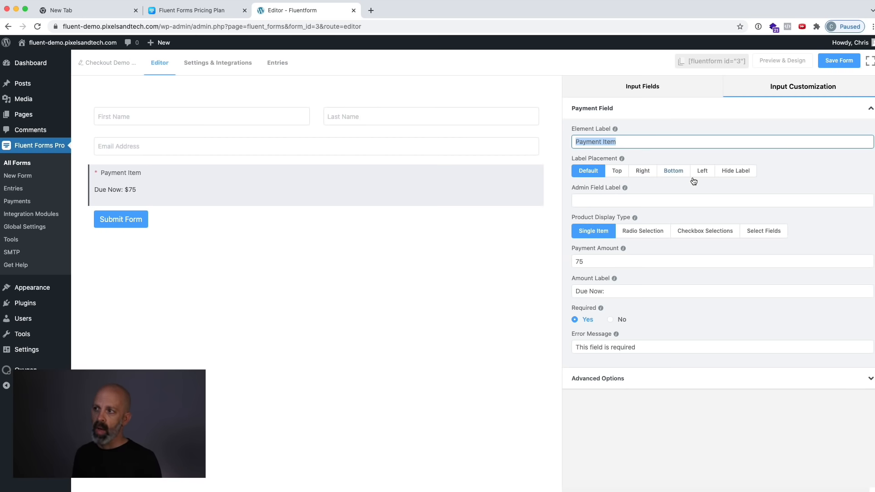
pyautogui.click(732, 176)
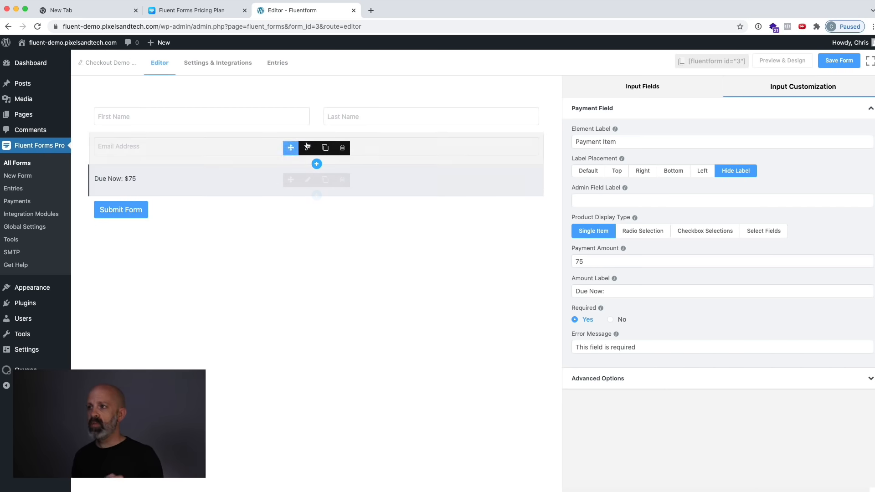
# Add a Payment Method Field between the payment item and the submit button, and open its customization options.
pyautogui.click(654, 87)
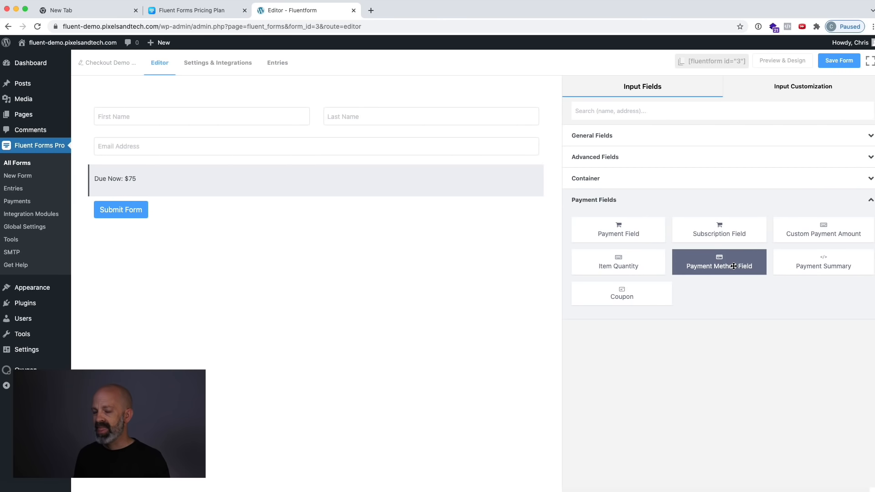
pyautogui.moveTo(734, 267); pyautogui.dragTo(329, 198)
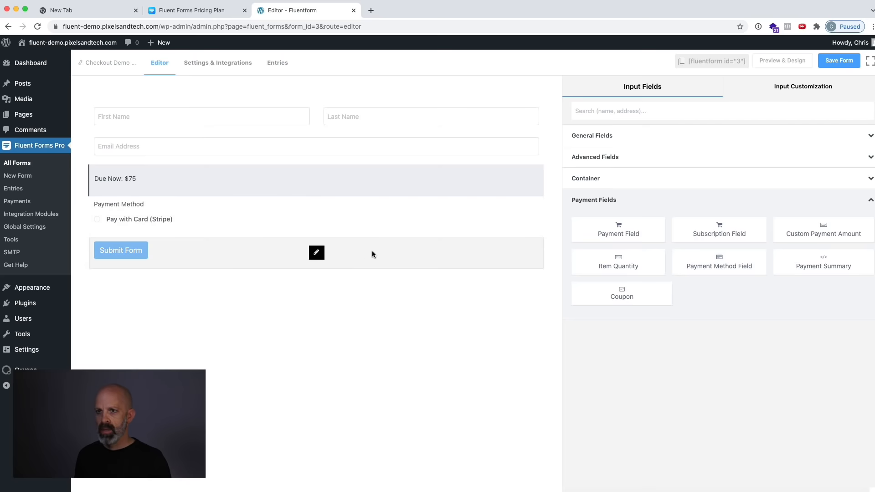
pyautogui.click(431, 212)
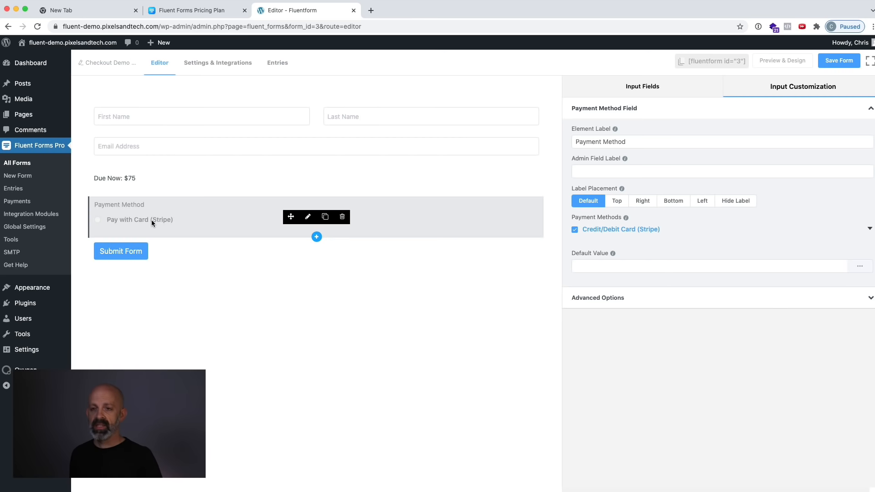
# Set the Stripe method label to "Credit or Debt Card" and enable Zip/Postal Code verification.
pyautogui.click(870, 229)
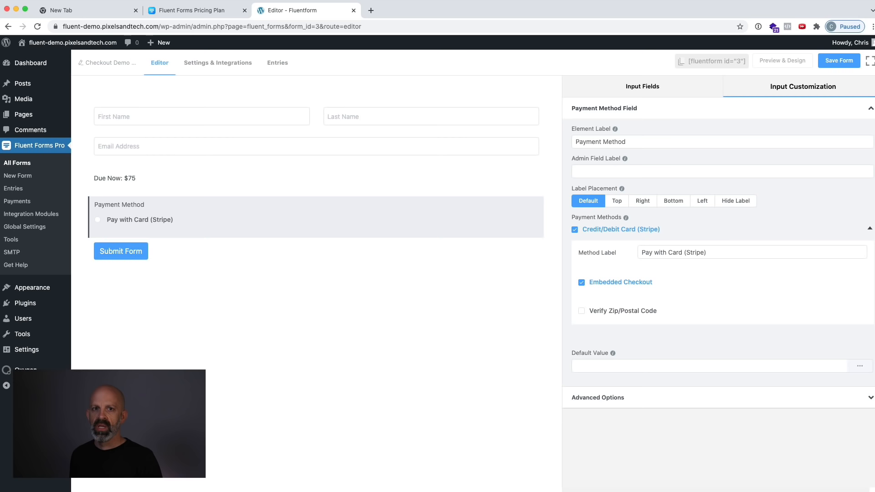
pyautogui.doubleClick(689, 252)
pyautogui.tripleClick(689, 252)
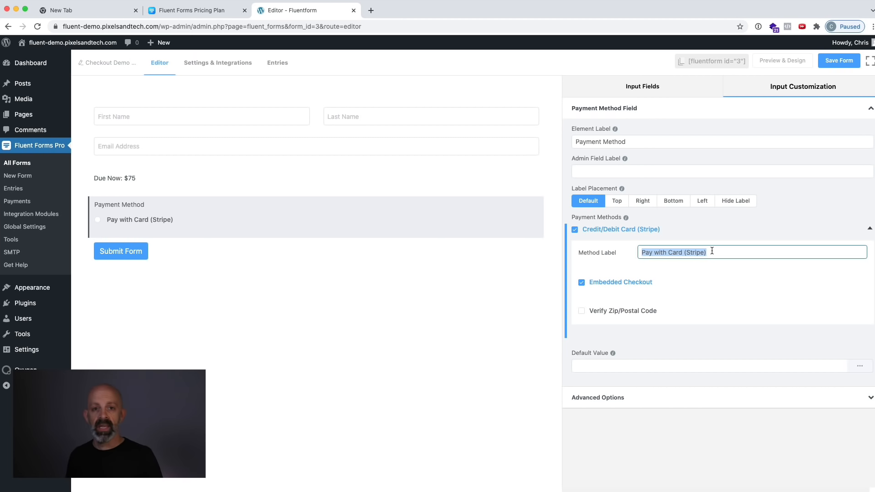
pyautogui.write('C')
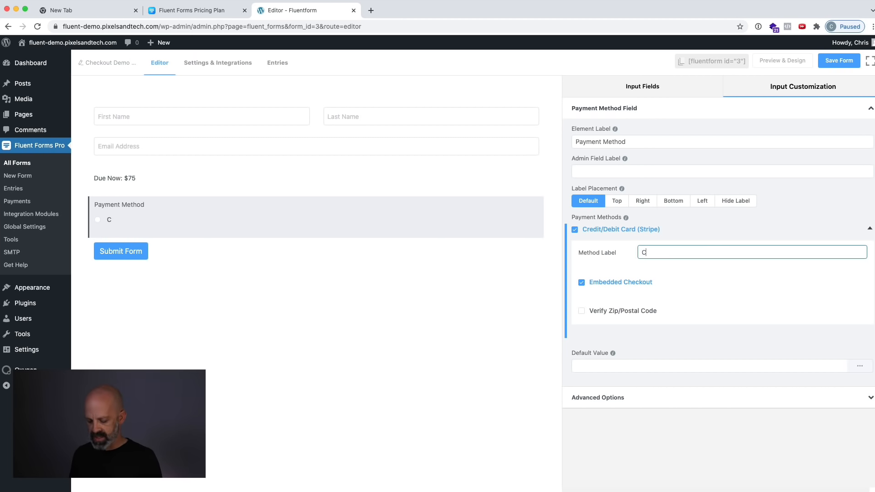
pyautogui.write('redit or D')
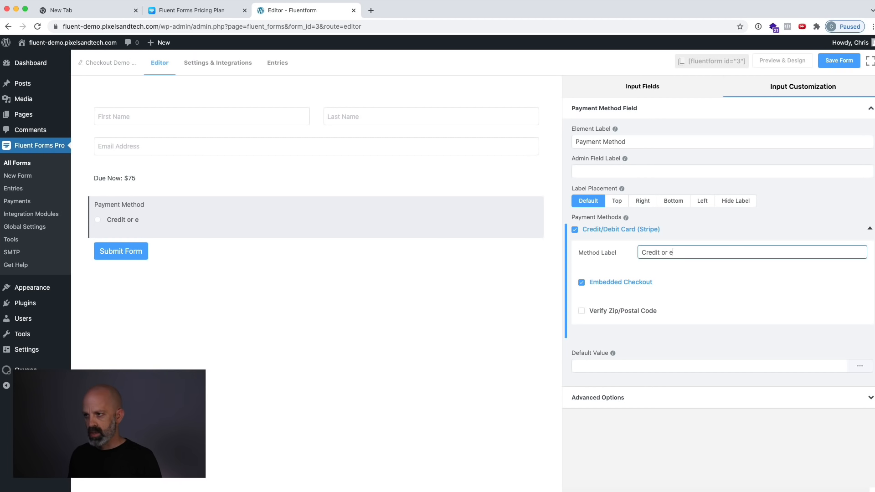
pyautogui.write('ebt Card')
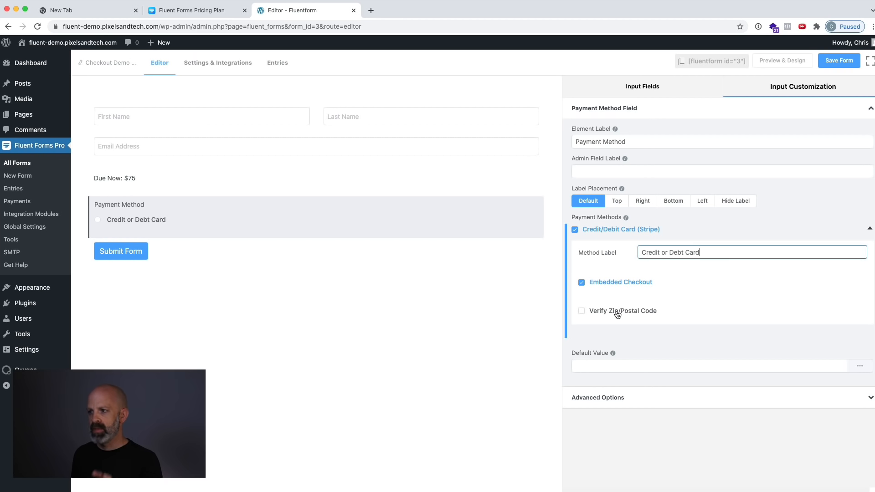
pyautogui.click(583, 311)
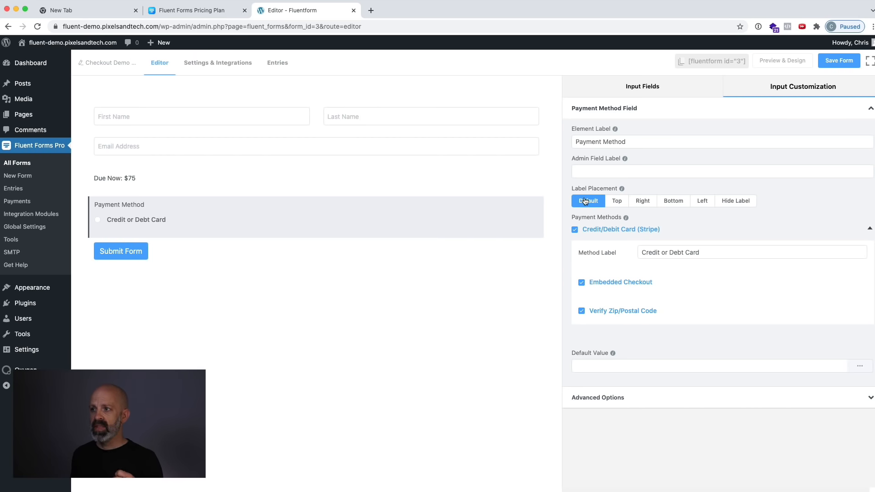
# Keep the payment method's label in its default placement and change its text to "How would you like to pay?".
pyautogui.click(738, 201)
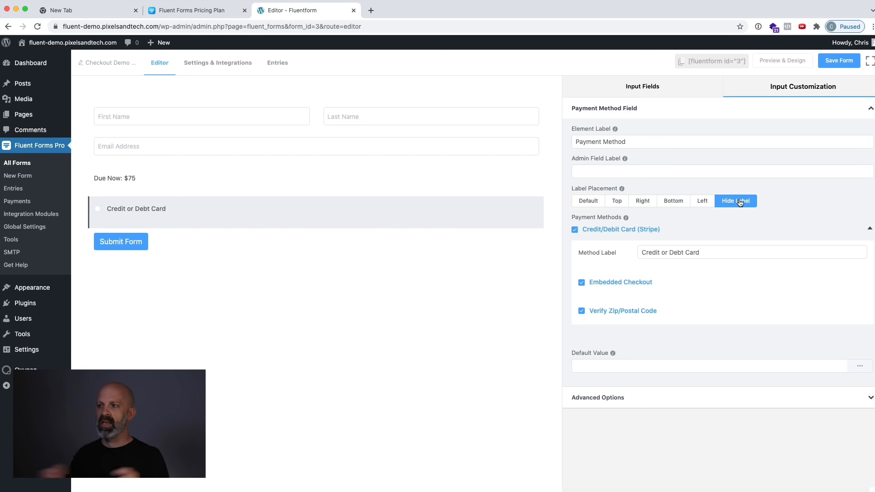
pyautogui.click(587, 202)
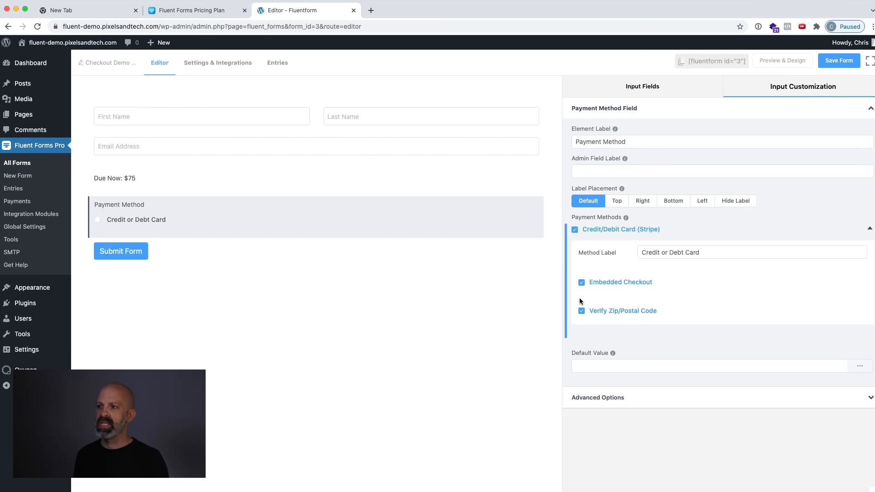
pyautogui.tripleClick(598, 141)
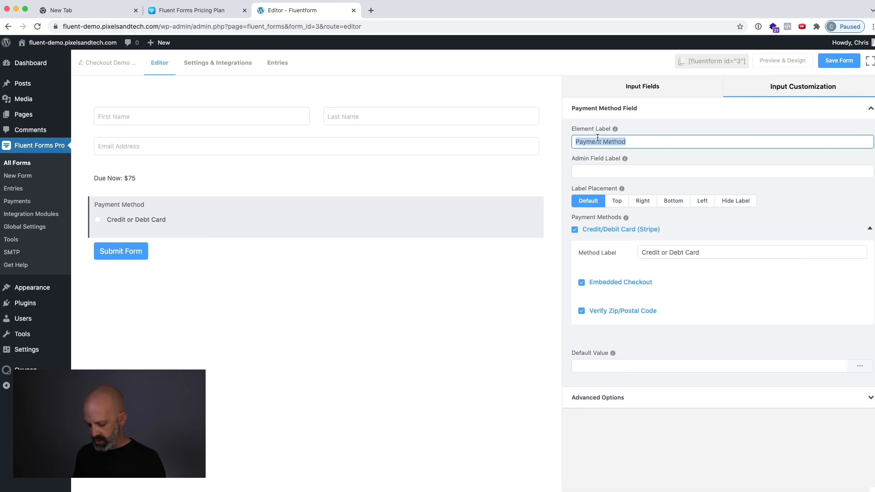
pyautogui.write('How would you')
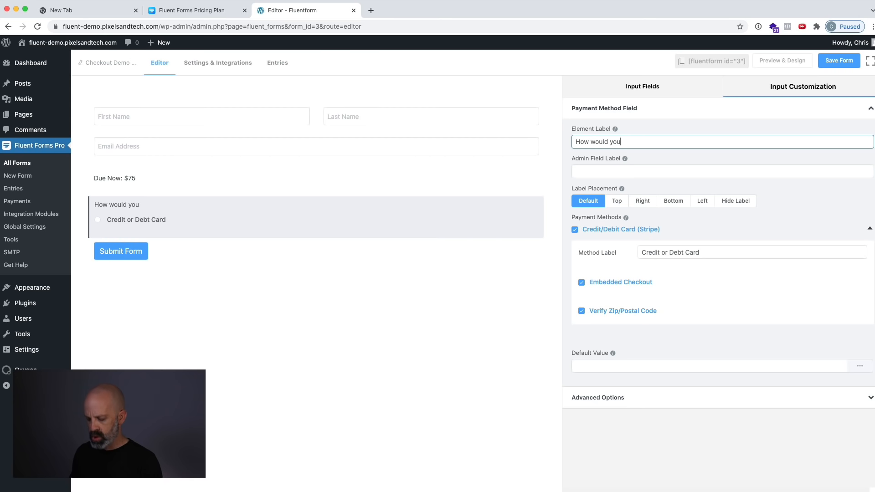
pyautogui.write(' like to pay?')
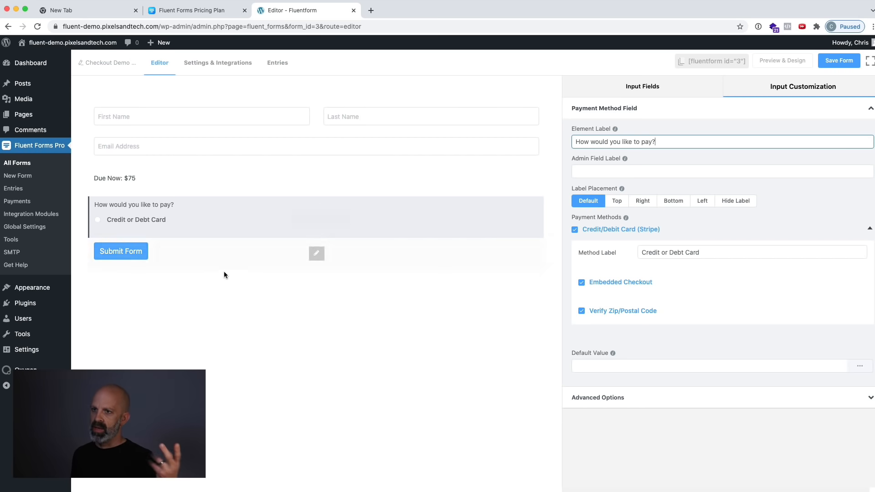
# Correct the Stripe method label to read "Credit or Debit Card".
pyautogui.moveTo(142, 215)
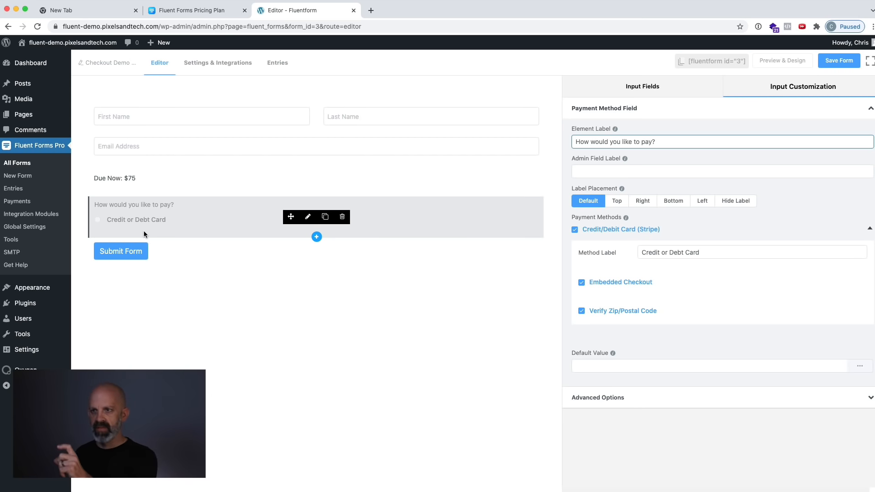
pyautogui.click(688, 252)
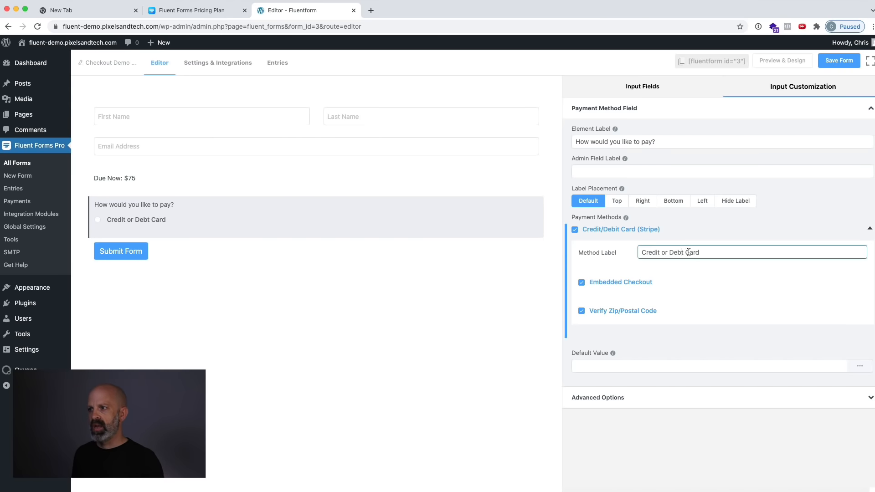
pyautogui.write('i')
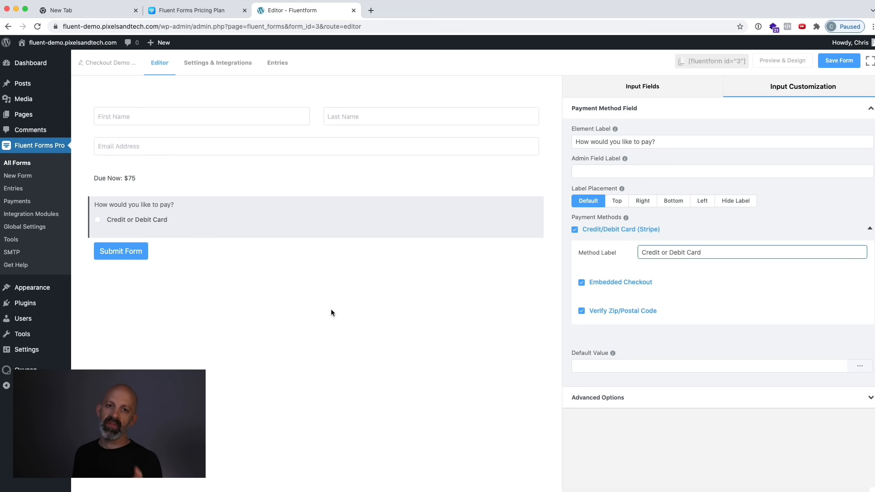
# Change the submit button's text to "Join Now".
pyautogui.click(248, 252)
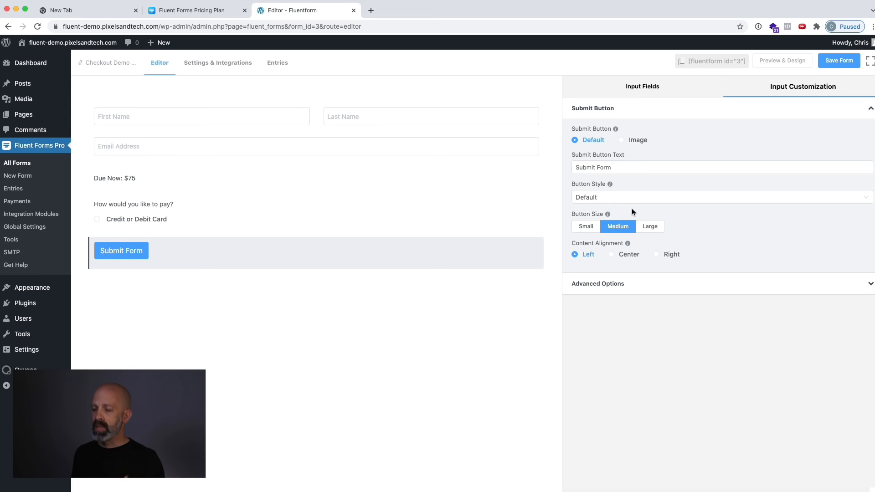
pyautogui.tripleClick(615, 167)
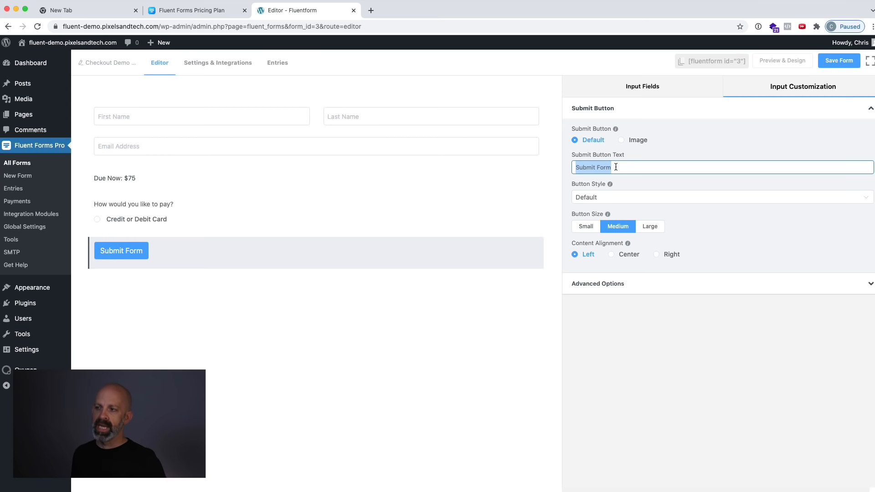
pyautogui.write('Join Now')
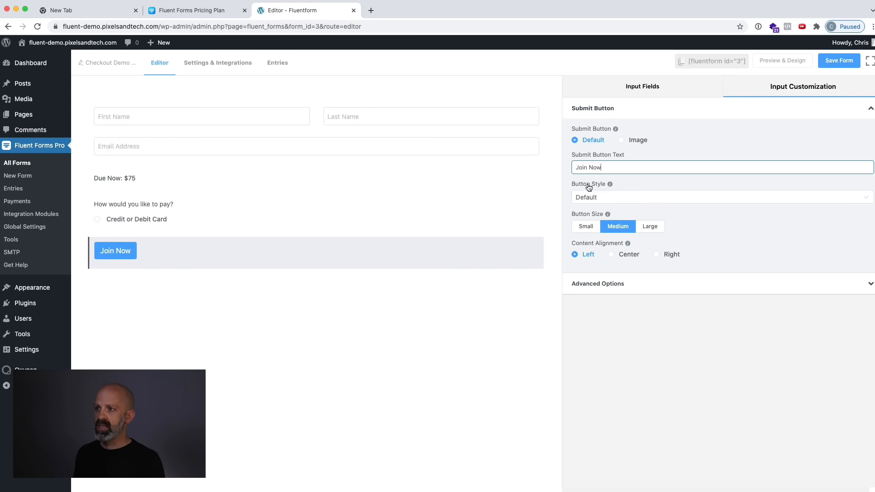
# Give the submit button a Custom style with a minimum width of 100%.
pyautogui.click(606, 198)
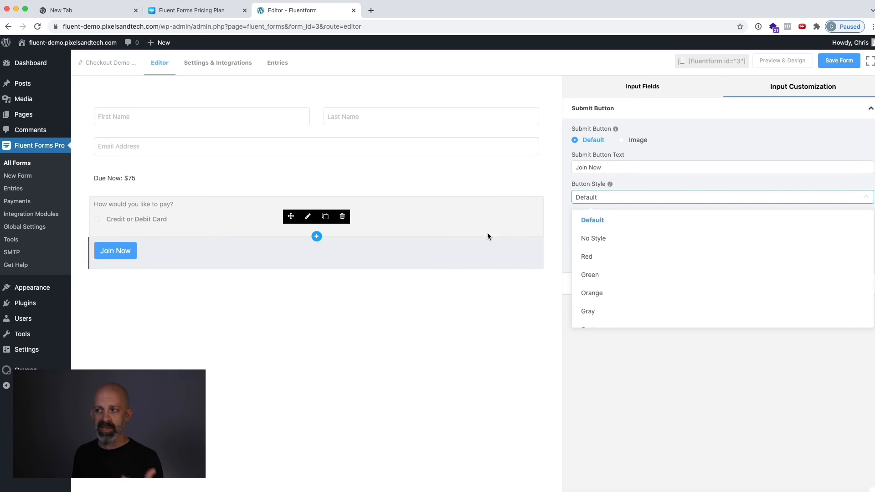
pyautogui.scroll(-2, 621, 276)
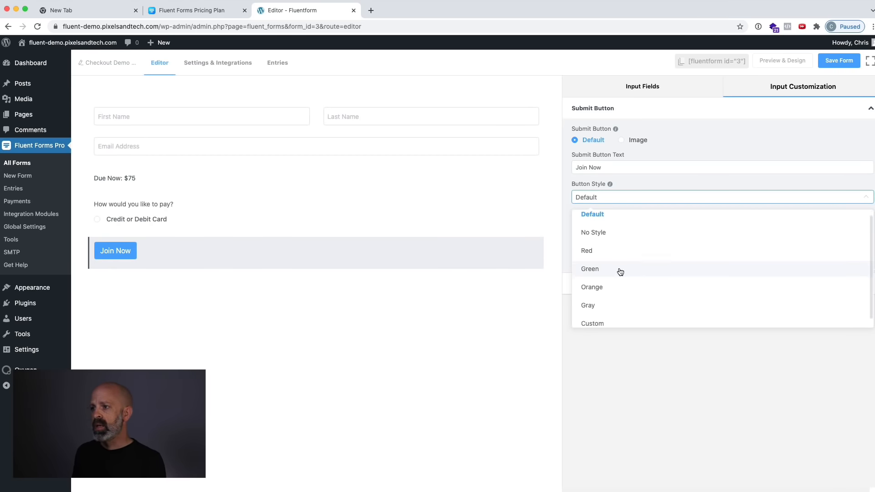
pyautogui.click(605, 315)
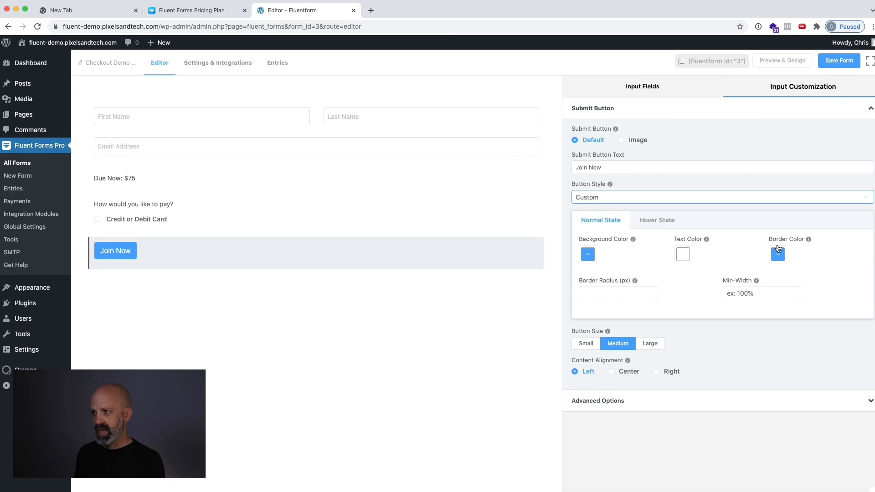
pyautogui.click(752, 294)
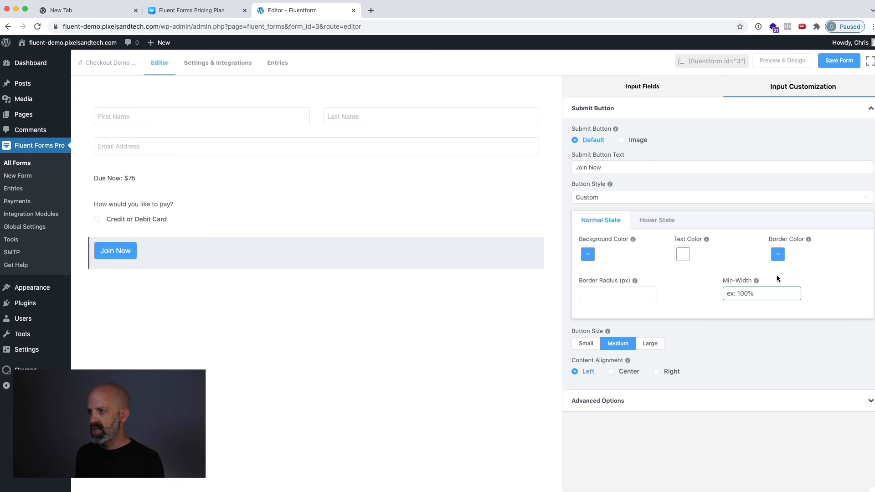
pyautogui.write('100')
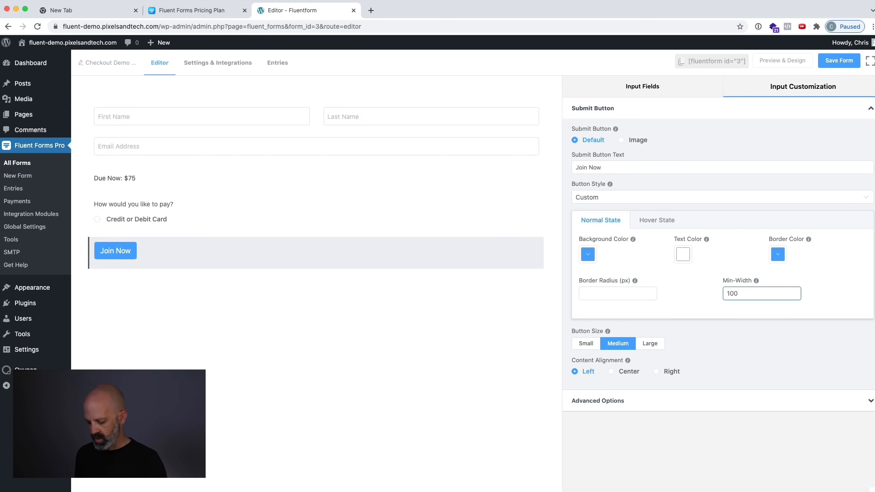
pyautogui.write('%')
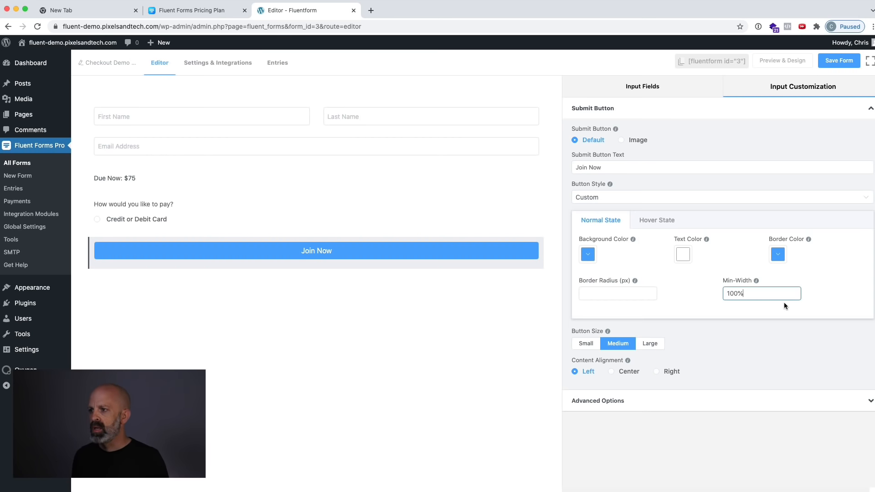
# Try the Large and Small sizes for the submit button, returning to Medium.
pyautogui.click(649, 343)
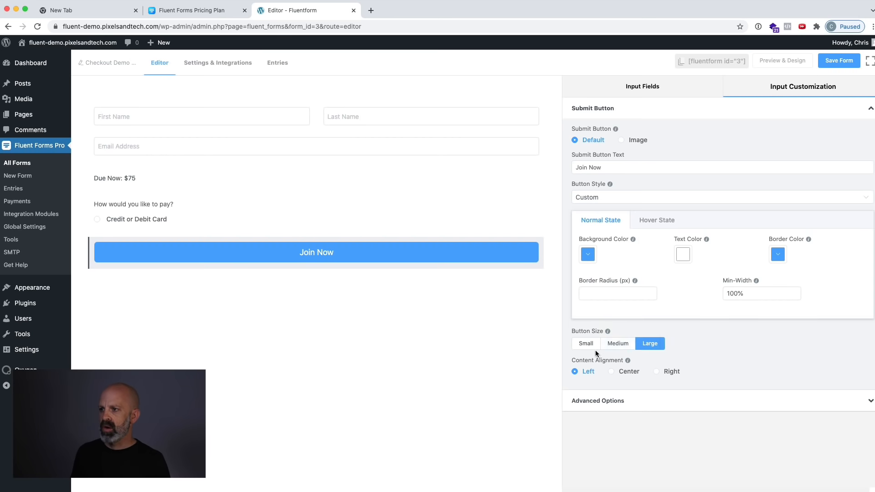
pyautogui.click(585, 343)
pyautogui.click(622, 345)
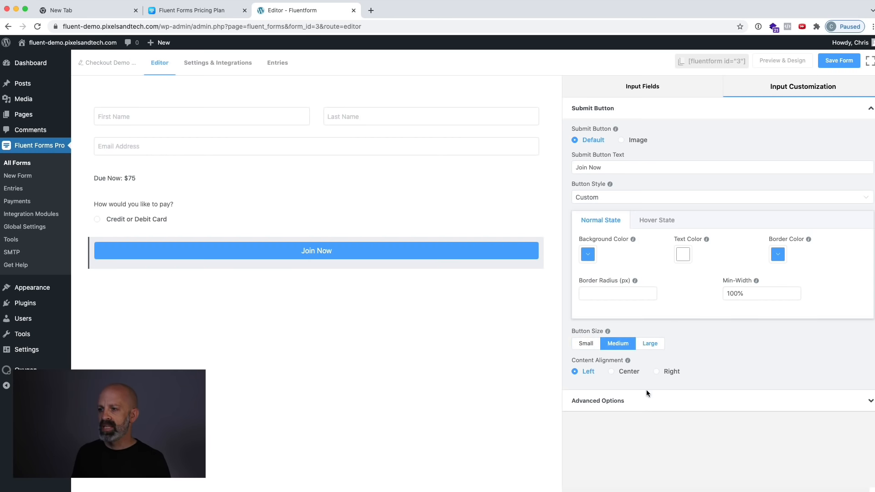
# Open the submit button's advanced options.
pyautogui.click(643, 402)
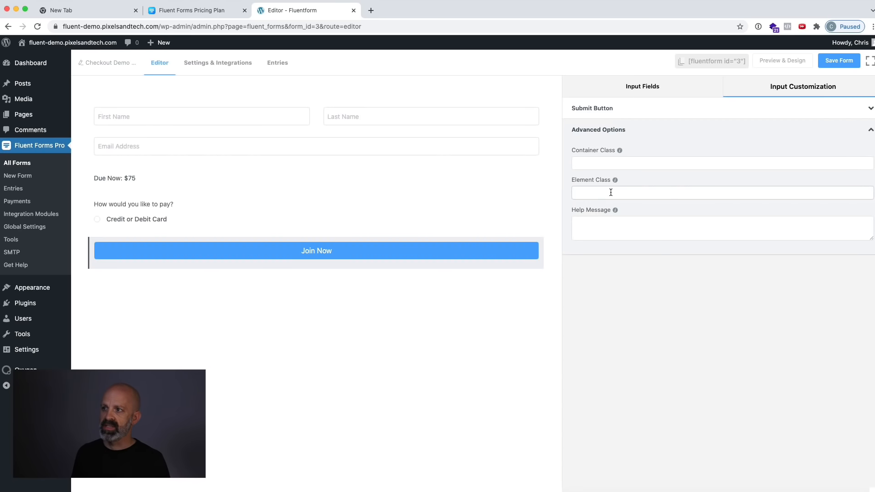
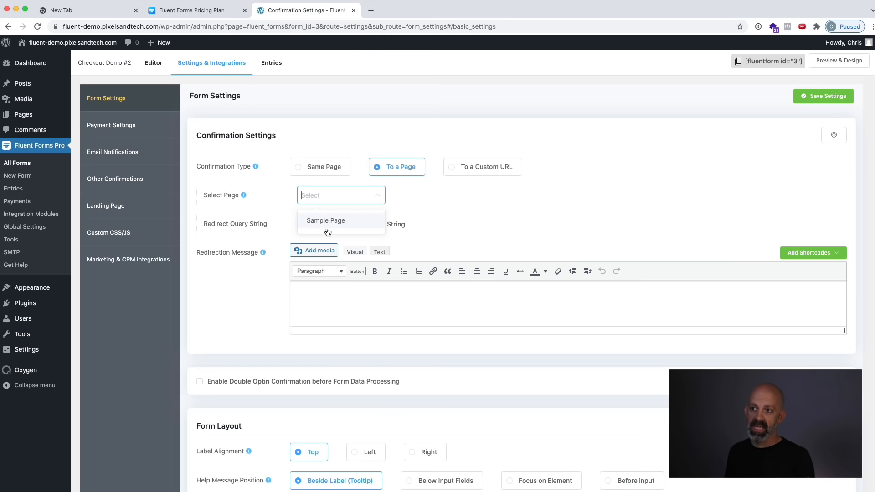
# Set the form's confirmation type to Same Page and look over the layout and restriction settings.
pyautogui.click(425, 201)
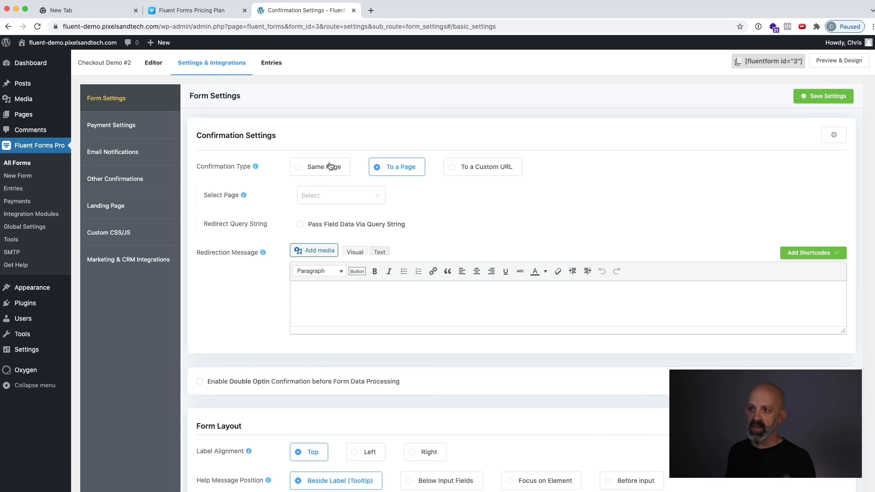
pyautogui.click(330, 170)
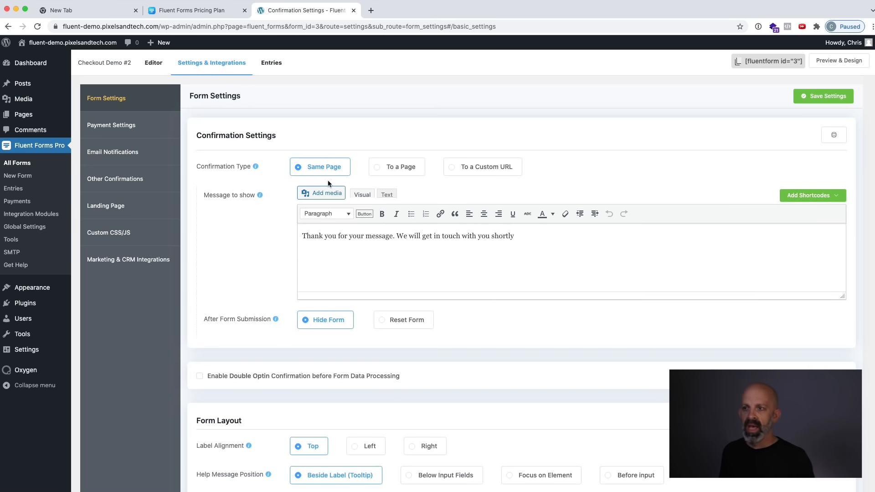
pyautogui.scroll(-4, 322, 266)
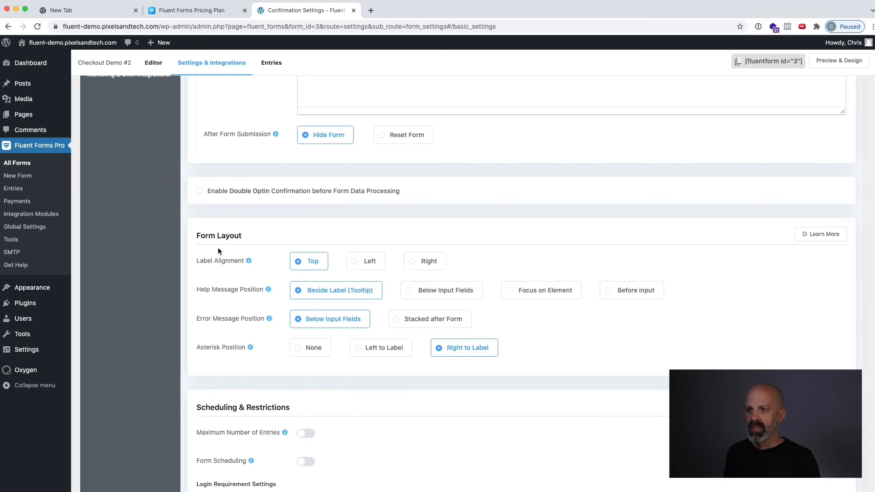
pyautogui.scroll(-2, 267, 342)
pyautogui.scroll(-4, 253, 358)
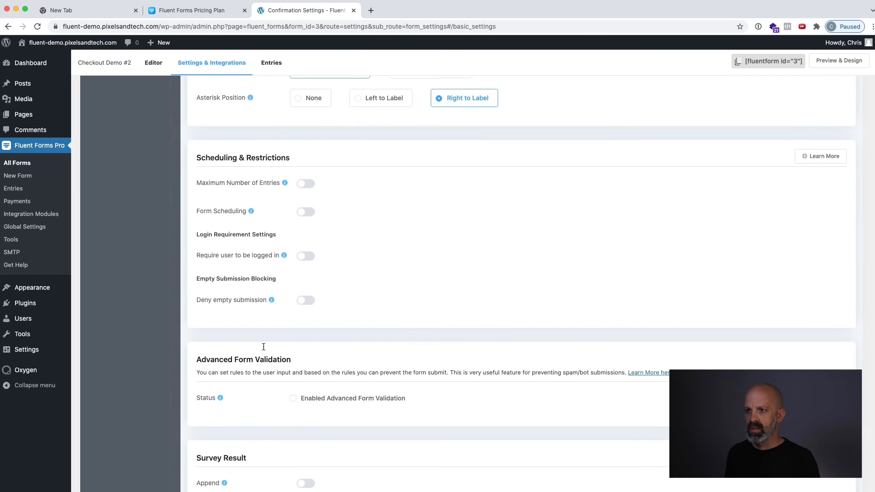
pyautogui.scroll(5, 267, 333)
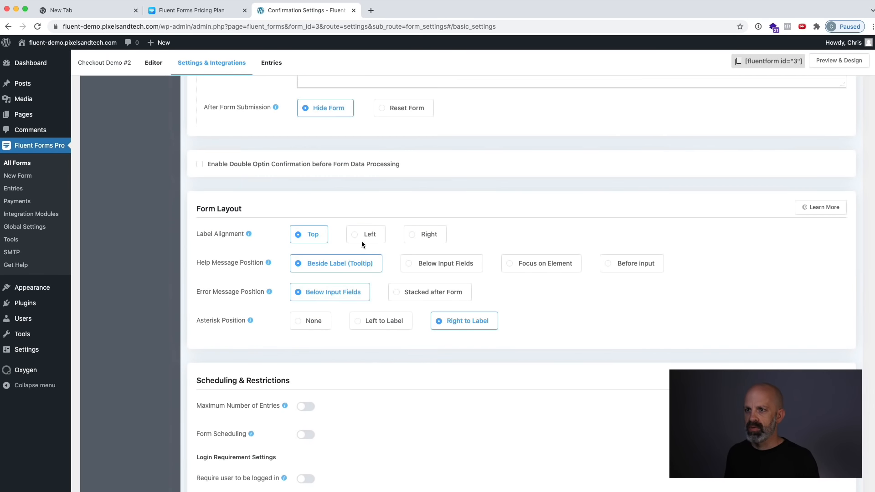
pyautogui.scroll(4, 247, 275)
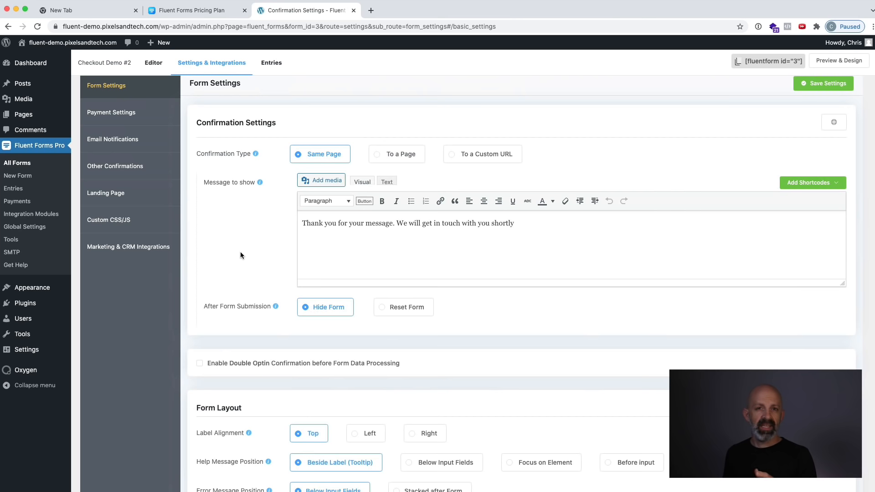
# In the form's payment settings, map the customer email to the form's Email field.
pyautogui.click(139, 112)
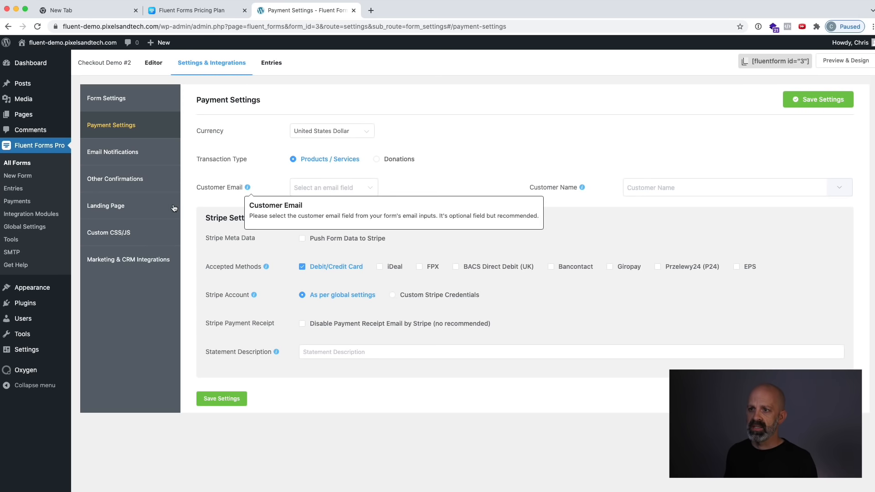
pyautogui.click(327, 188)
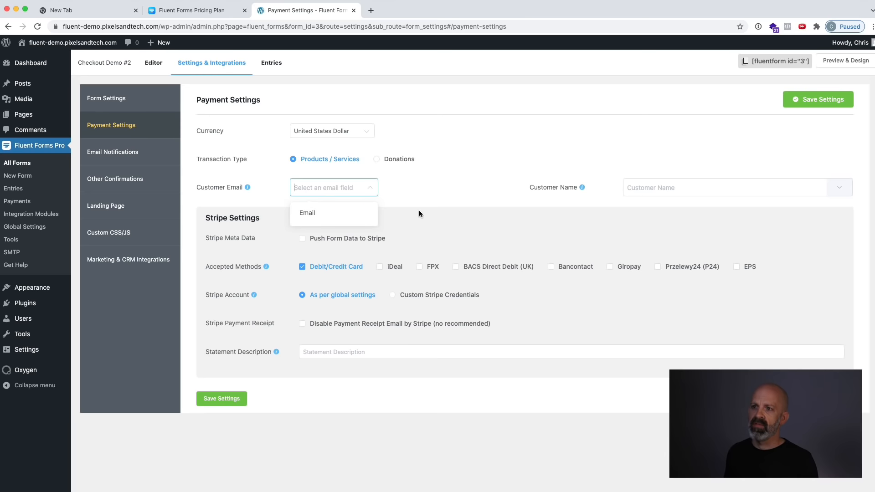
pyautogui.click(313, 214)
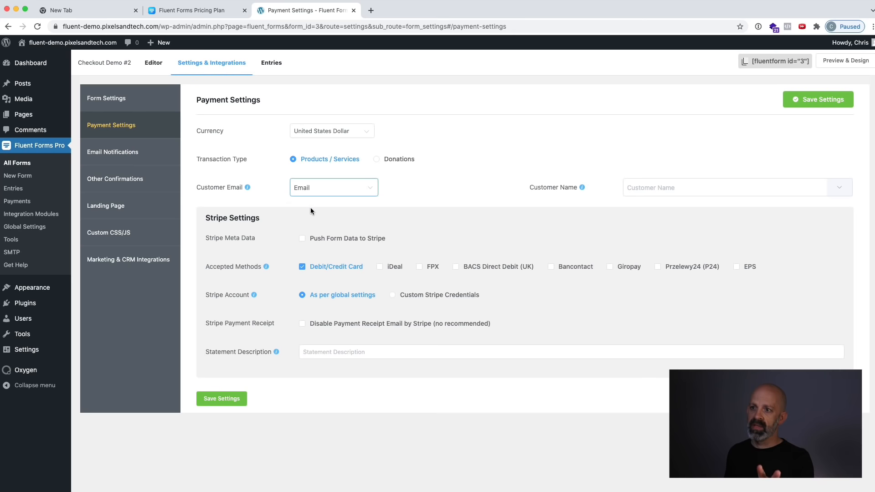
pyautogui.click(326, 188)
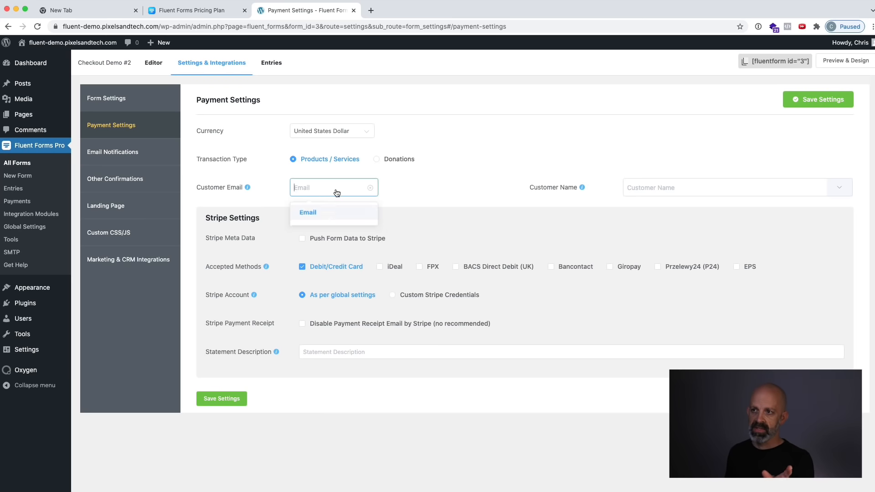
pyautogui.click(460, 182)
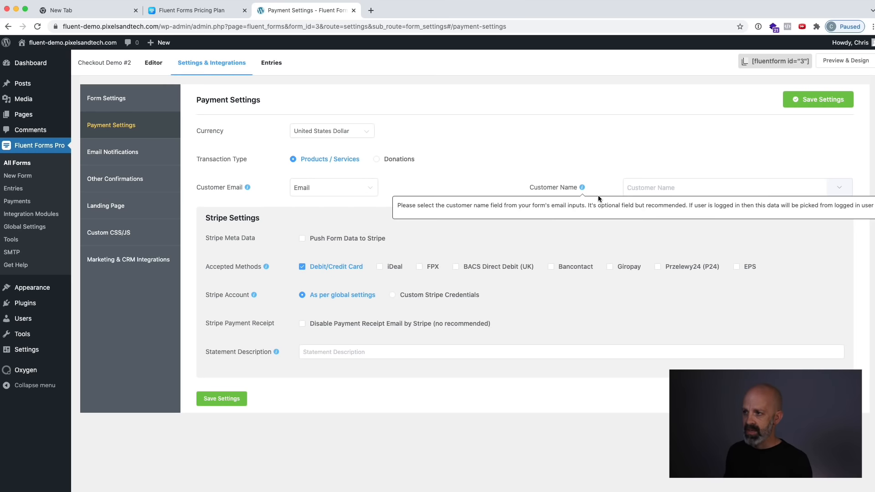
# Set the payment settings' customer name to {inputs.names.first_name} {inputs.names.last_name}, separated by a space.
pyautogui.click(832, 187)
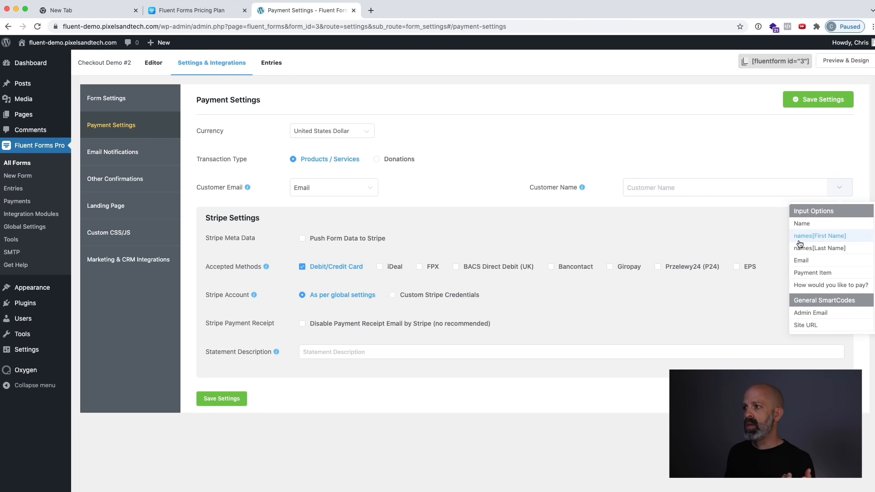
pyautogui.click(822, 240)
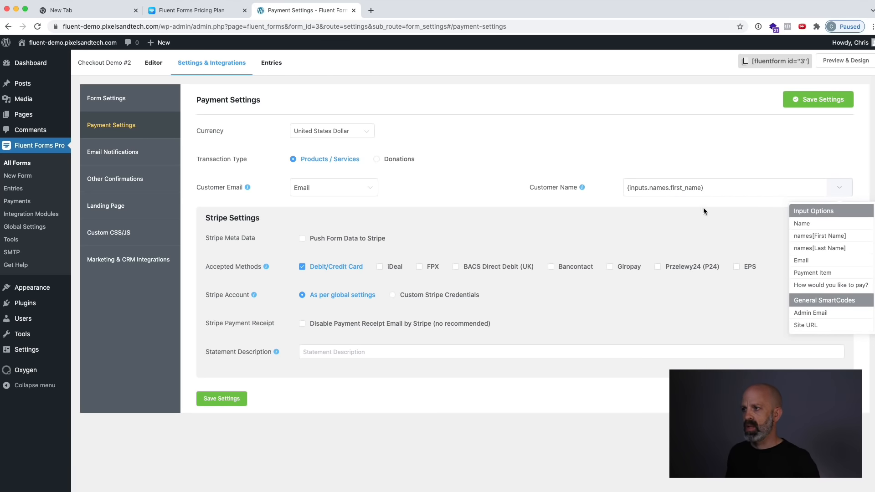
pyautogui.click(731, 190)
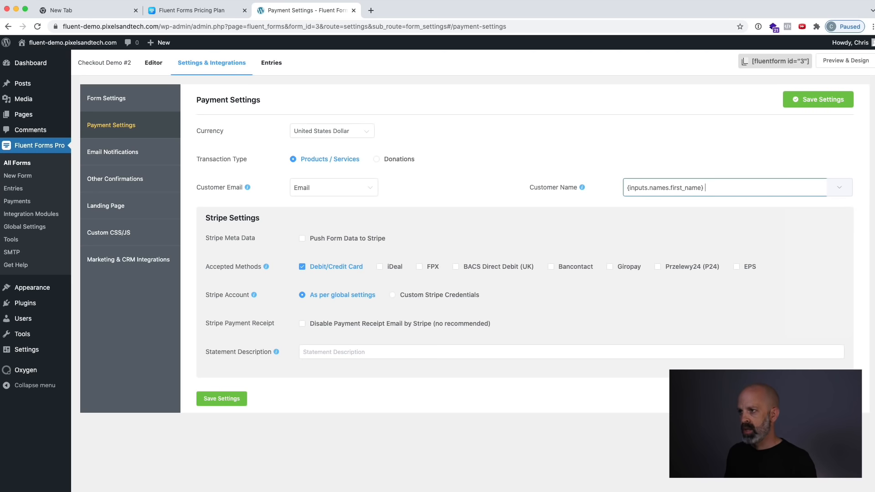
pyautogui.click(838, 192)
pyautogui.click(829, 247)
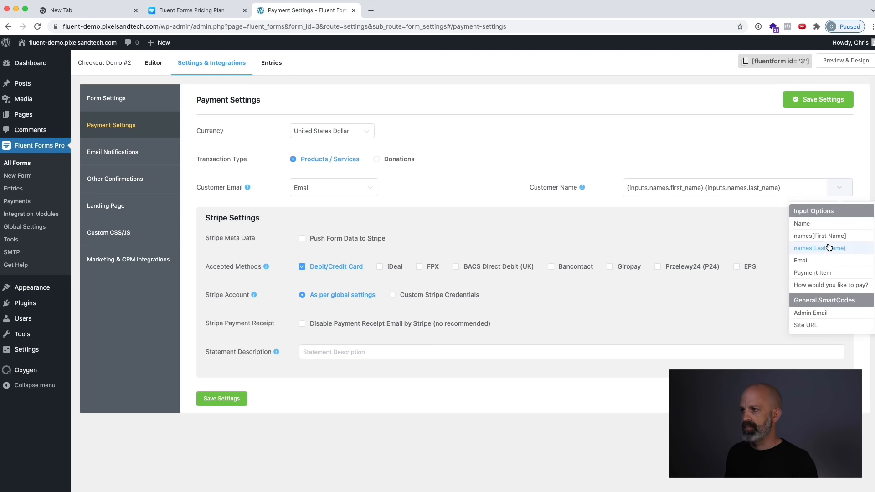
pyautogui.click(568, 156)
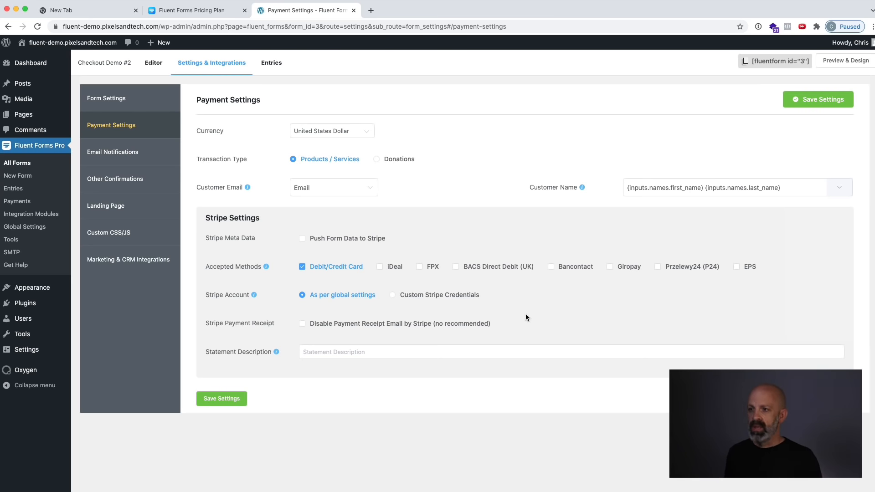
# Try pushing form data to Stripe and disabling Stripe's payment receipt email, switching each option back off.
pyautogui.click(303, 238)
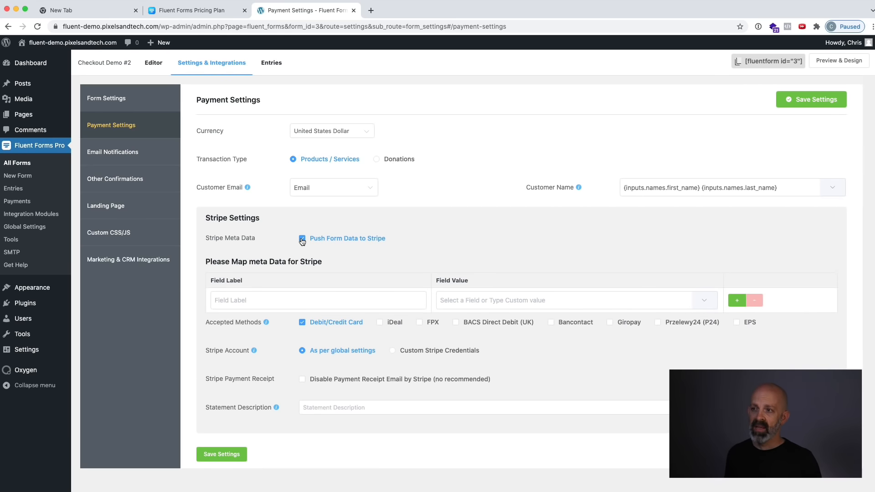
pyautogui.click(302, 238)
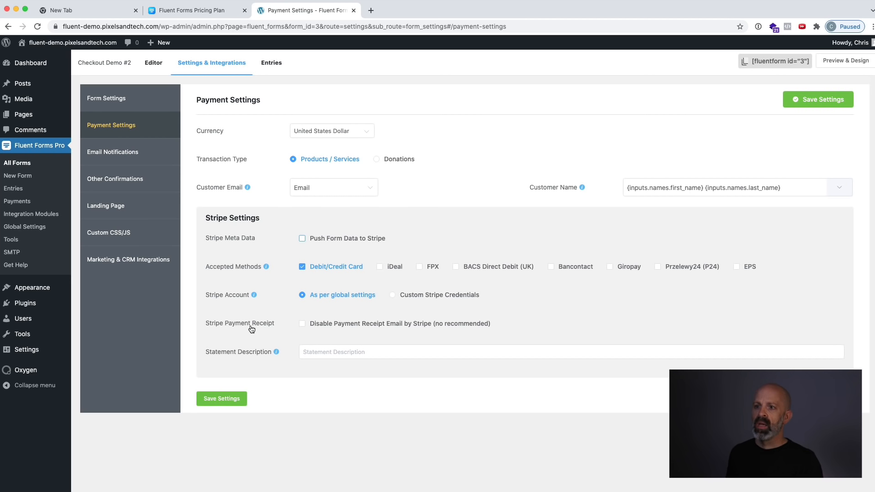
pyautogui.click(303, 324)
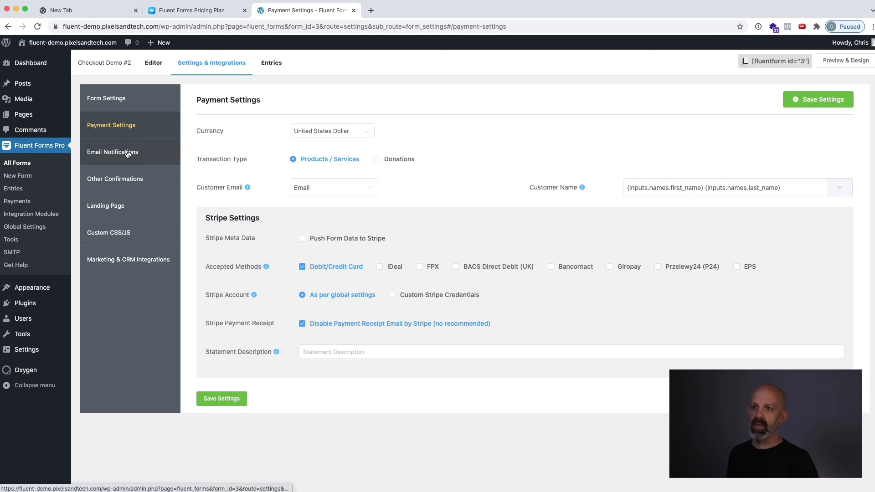
pyautogui.click(303, 323)
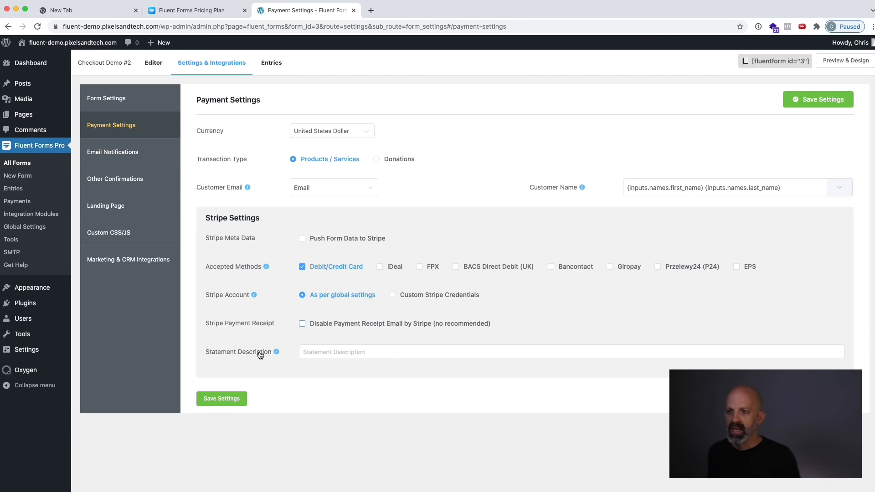
# Check the help for the statement description, leave it empty and save the payment settings.
pyautogui.moveTo(280, 356)
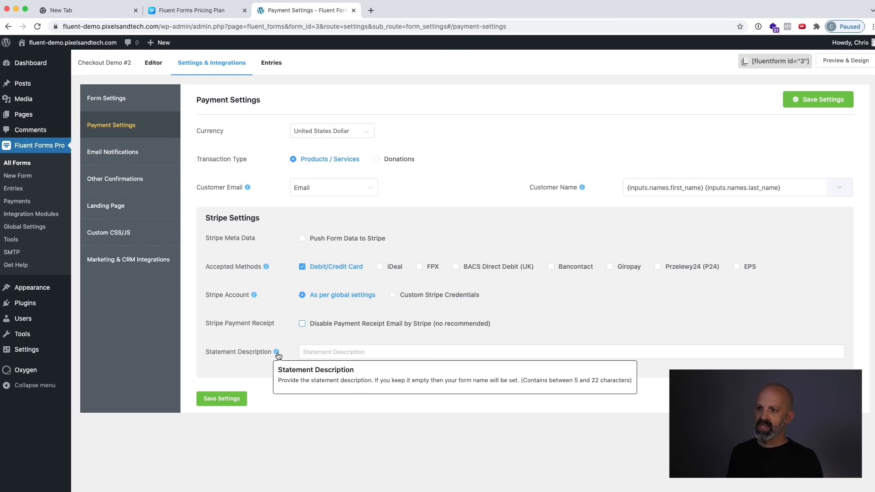
pyautogui.click(343, 354)
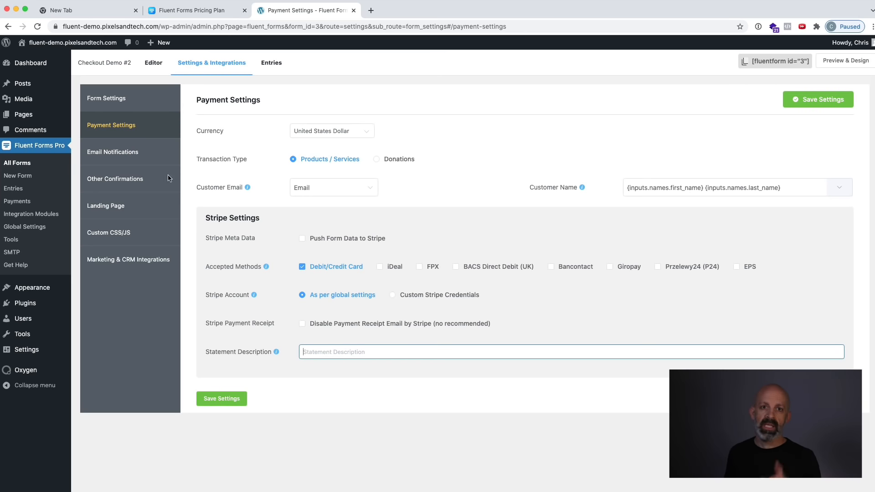
pyautogui.click(210, 400)
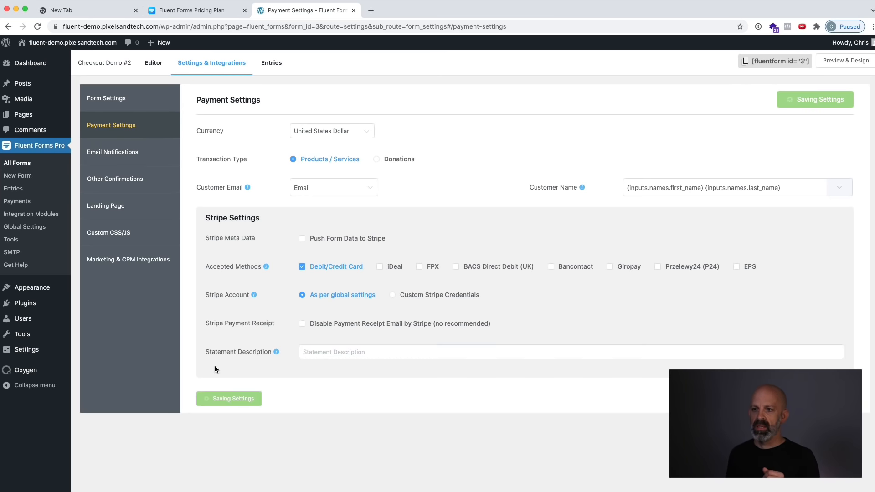
# Examine the Admin Notification Email's recipient, subject and body, and return to the list of email notifications.
pyautogui.click(119, 151)
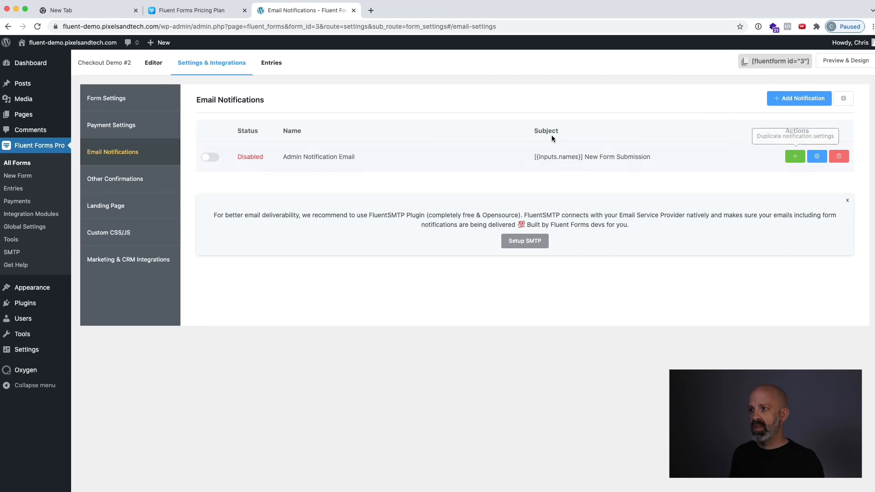
pyautogui.click(818, 156)
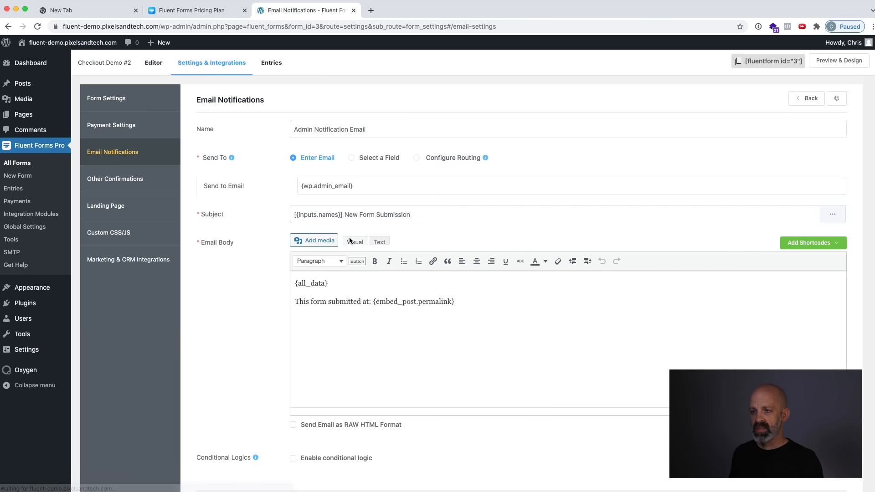
pyautogui.moveTo(328, 284); pyautogui.dragTo(295, 285)
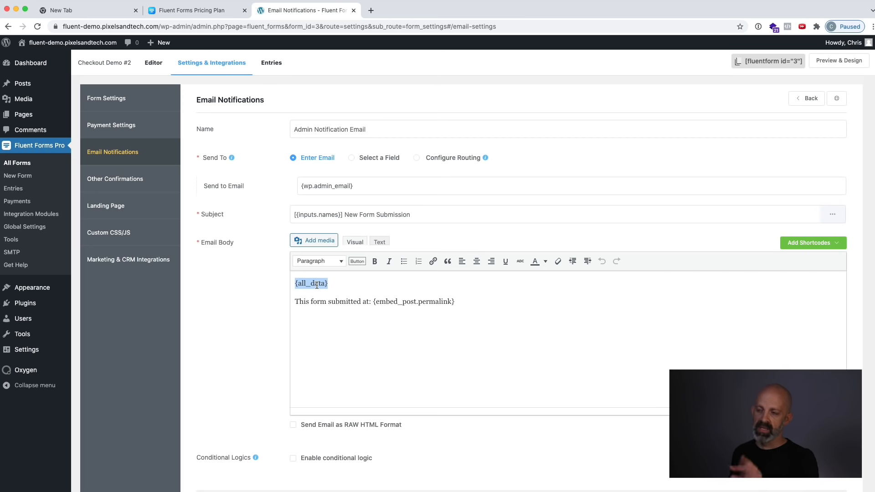
pyautogui.click(162, 154)
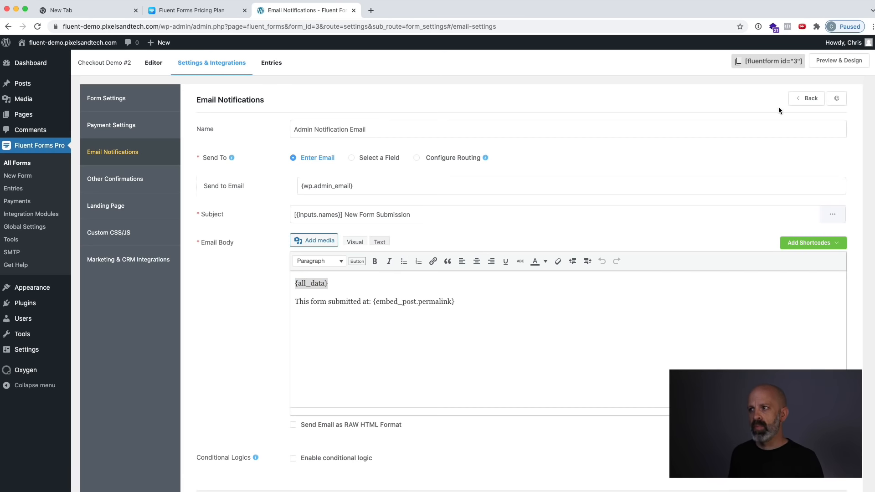
pyautogui.click(809, 98)
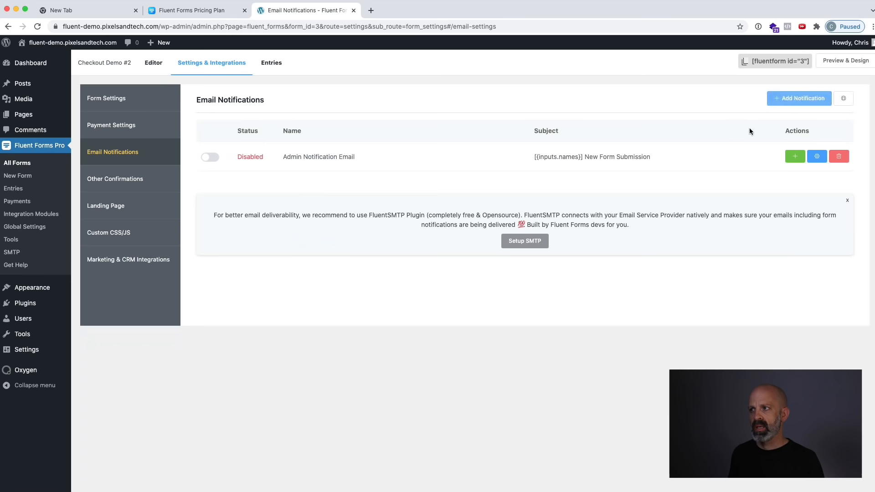
# Add a new email notification that is sent to the address in the form's Email field.
pyautogui.click(797, 103)
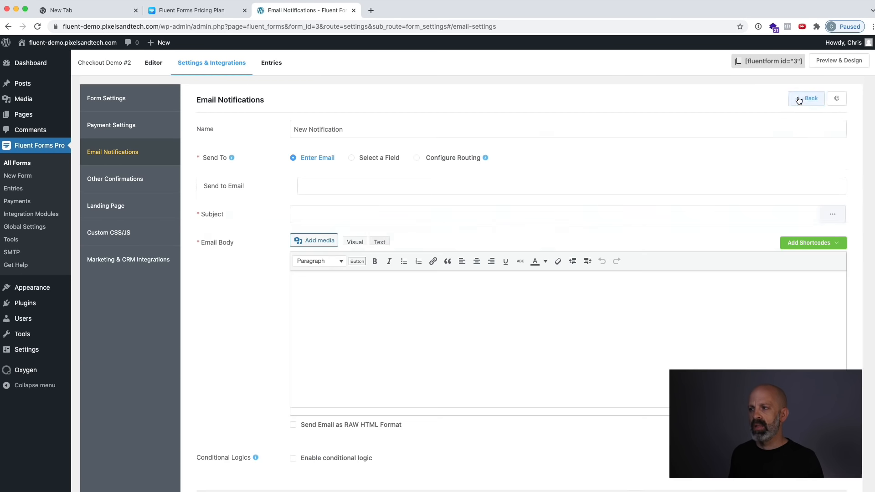
pyautogui.click(343, 184)
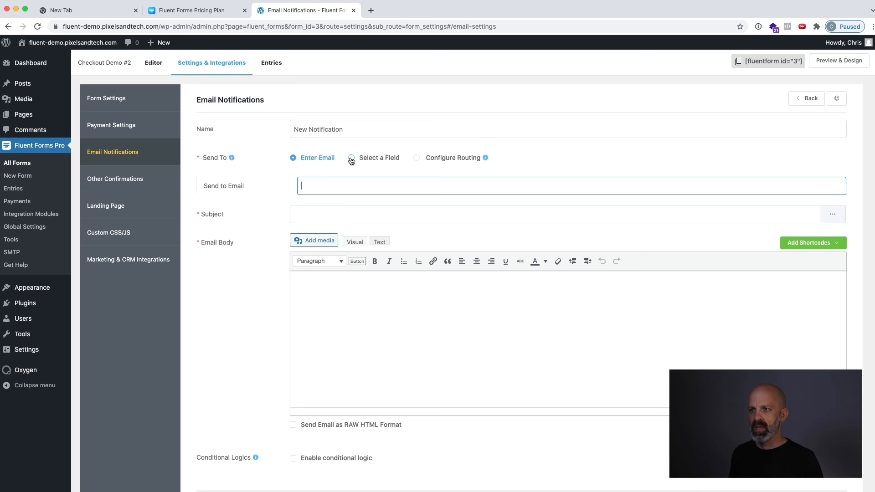
pyautogui.click(351, 158)
pyautogui.click(351, 193)
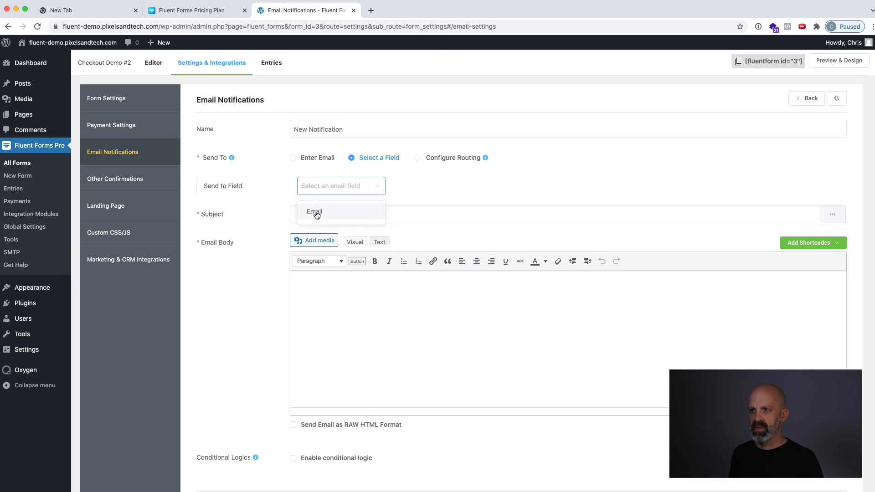
pyautogui.click(316, 212)
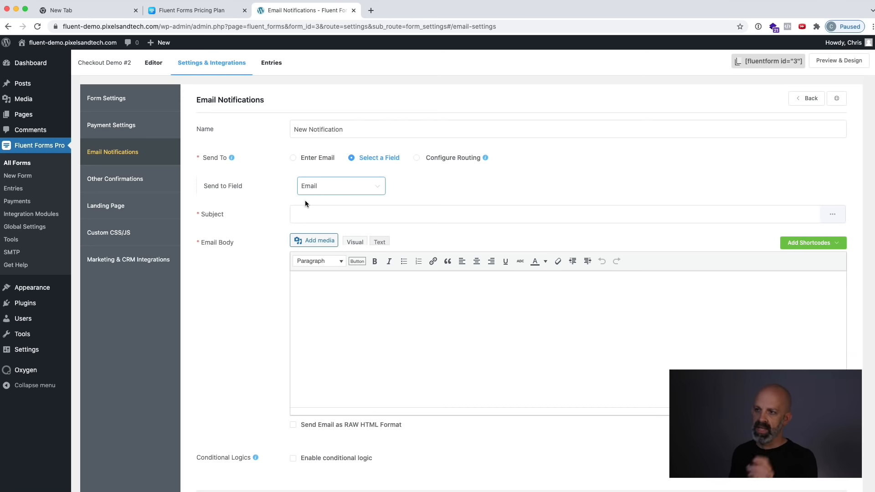
# Set the new notification's subject to "Order Receipt for Course Name".
pyautogui.click(308, 213)
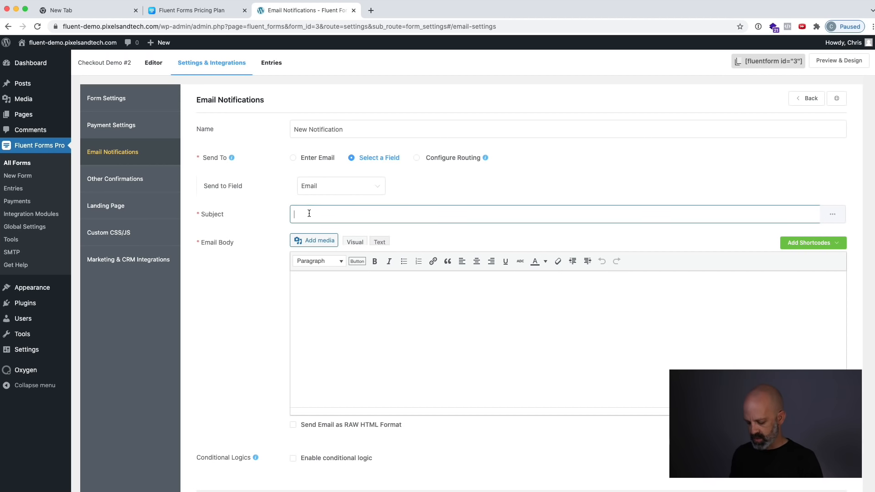
pyautogui.write('Order')
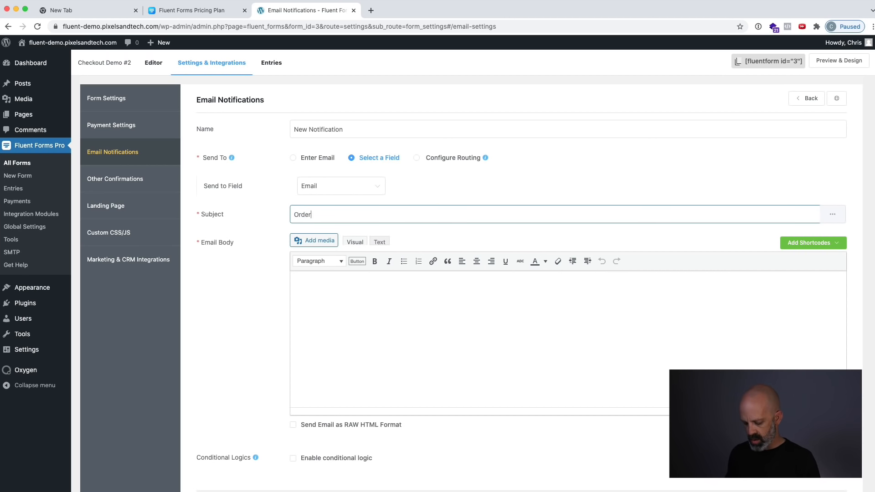
pyautogui.write(' REceipt for ')
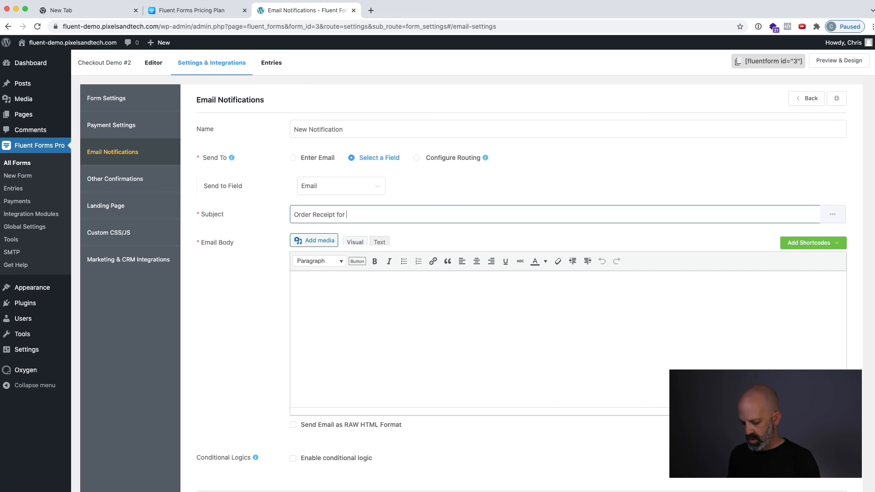
pyautogui.write('Course Name')
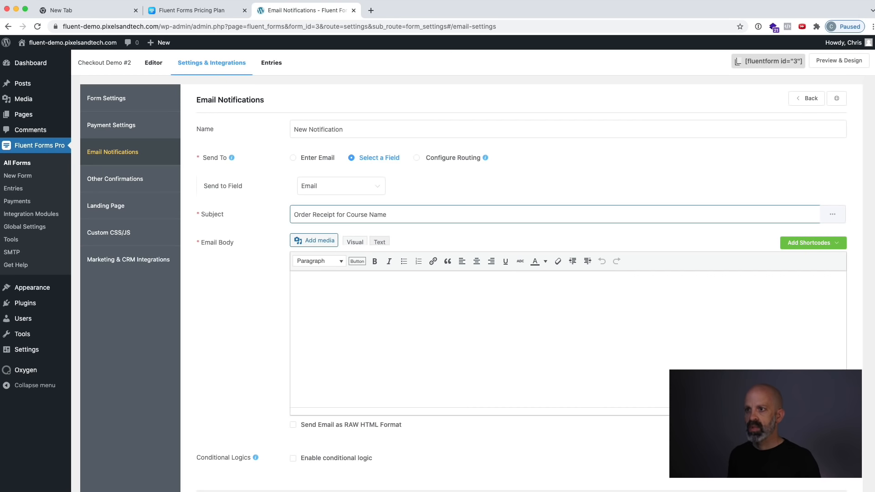
# Write "Thank you for joining my course! Here's receipt for your records:" in the email body, followed by a new line.
pyautogui.click(401, 309)
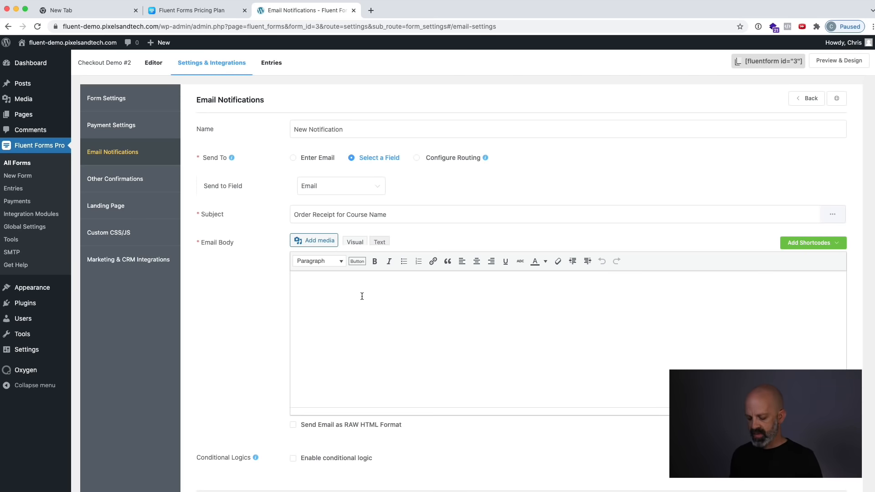
pyautogui.write('Thank you for')
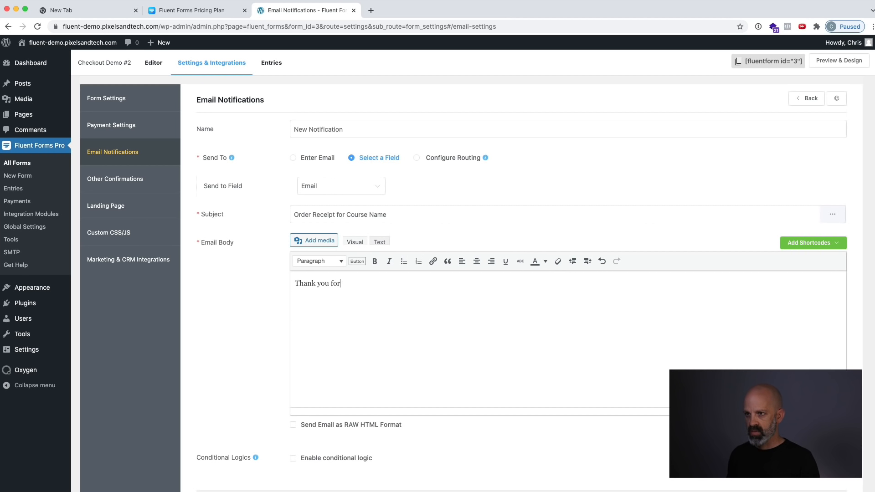
pyautogui.write(' join')
pyautogui.write('y course!')
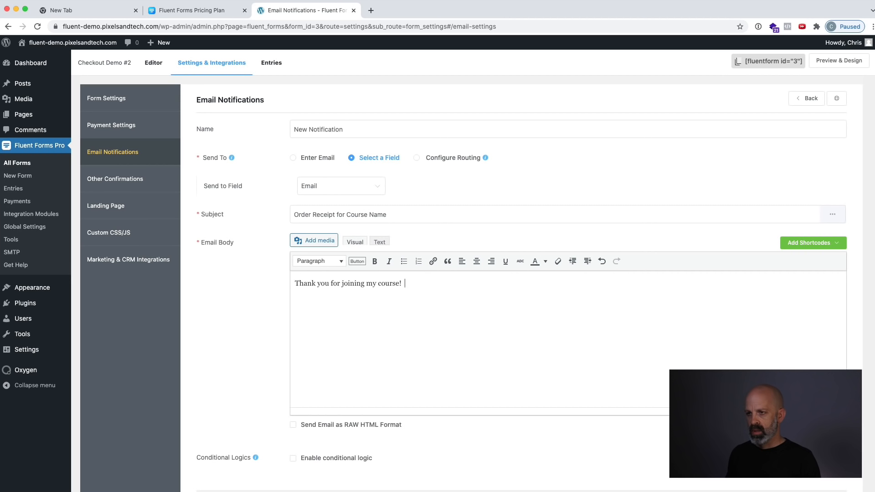
pyautogui.write("here's")
pyautogui.press('BackSpace')
pyautogui.press('BackSpace')
pyautogui.press('BackSpace')
pyautogui.press('BackSpace')
pyautogui.press('BackSpace')
pyautogui.press('BackSpace')
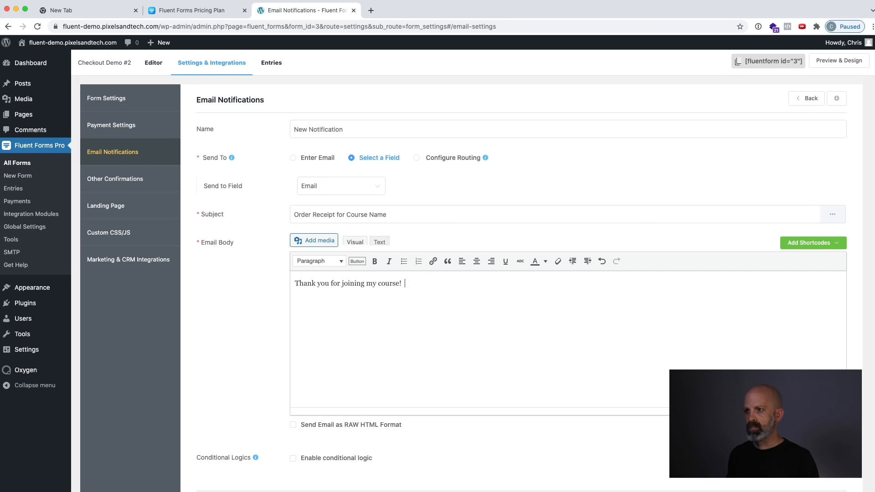
pyautogui.write("Here's receipt for y")
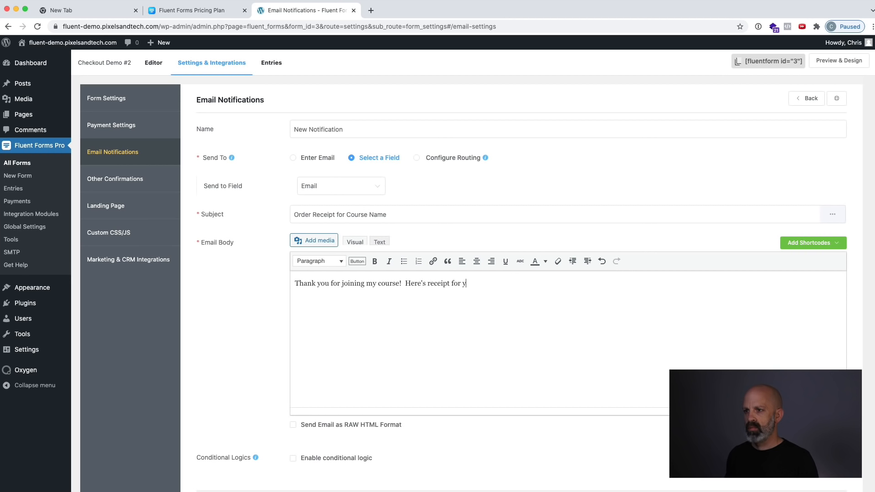
pyautogui.write('our records:')
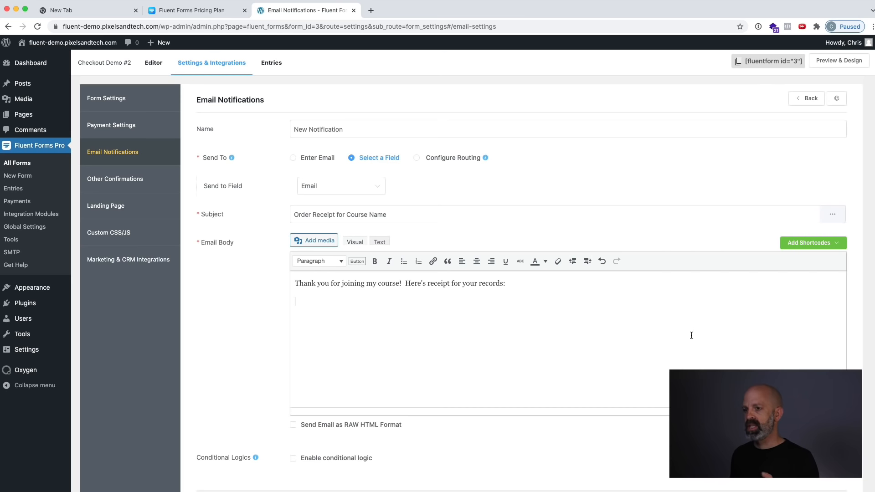
# Insert the Payment Receipt shortcode below the thank-you text in the email body and save the notification.
pyautogui.click(815, 243)
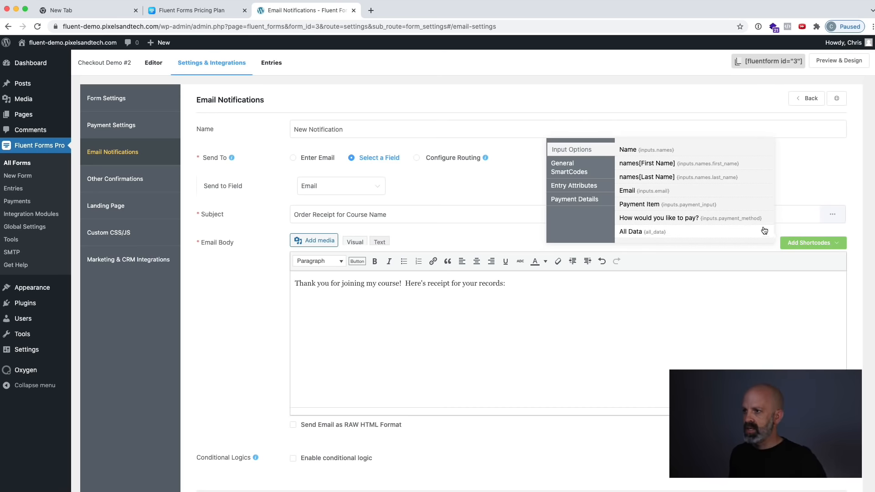
pyautogui.click(582, 200)
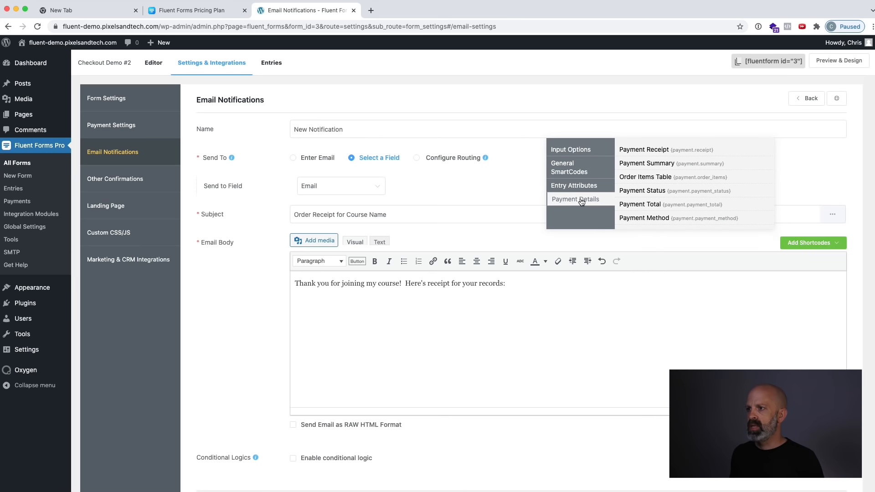
pyautogui.click(694, 152)
pyautogui.moveTo(356, 303); pyautogui.dragTo(252, 302)
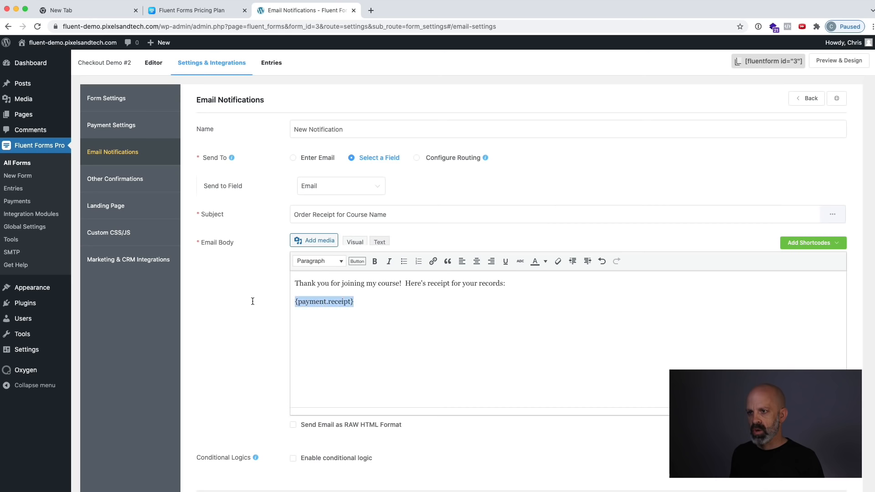
pyautogui.click(383, 342)
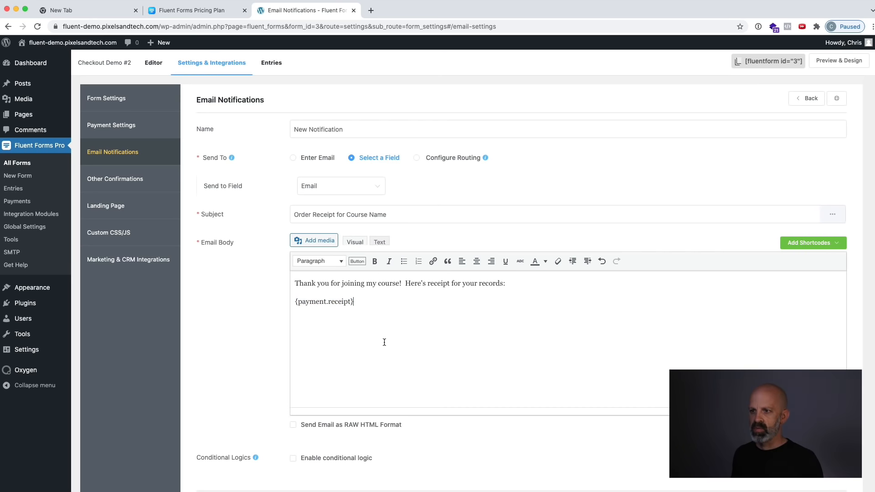
pyautogui.scroll(-2, 425, 352)
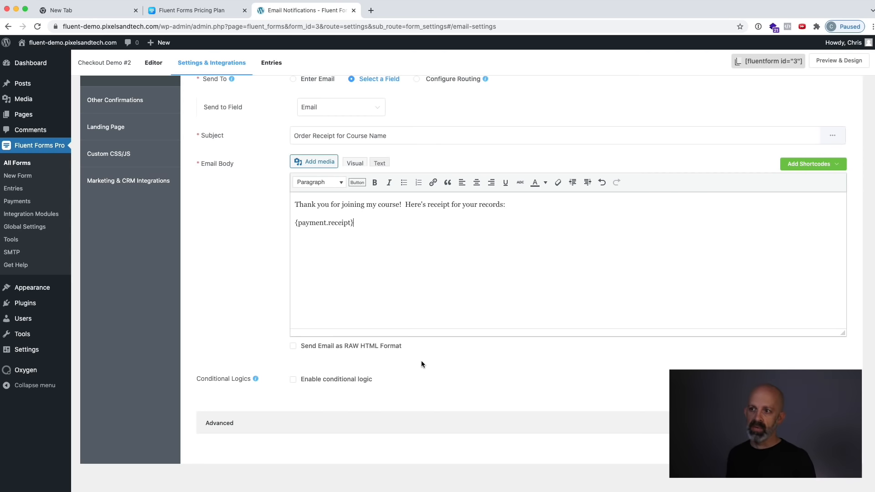
pyautogui.doubleClick(360, 219)
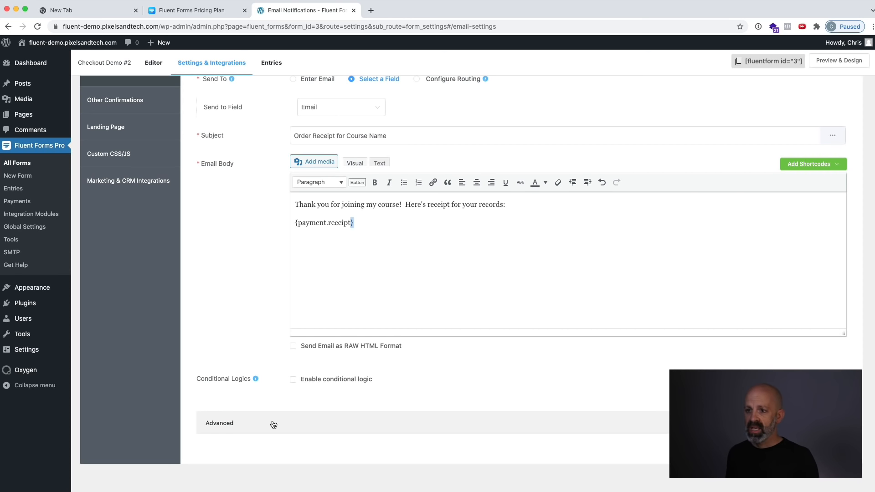
pyautogui.click(813, 448)
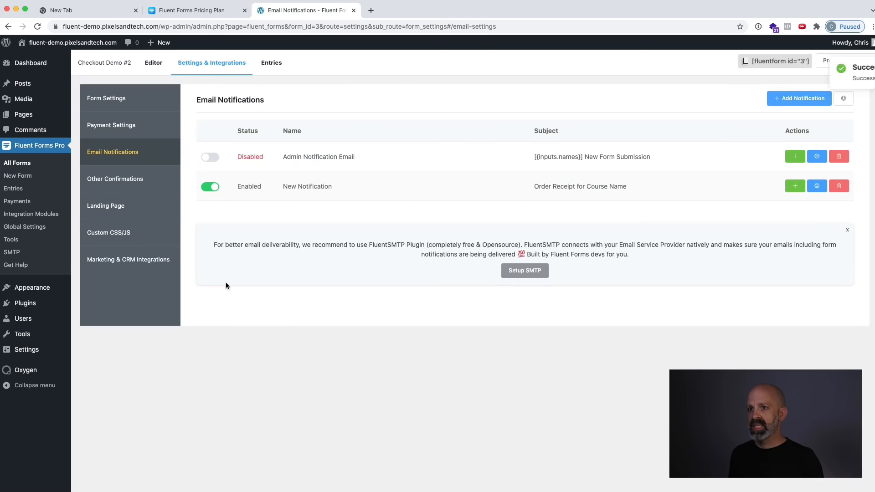
# Enable the ActiveCampaign integration module and save its API connection settings.
pyautogui.click(144, 263)
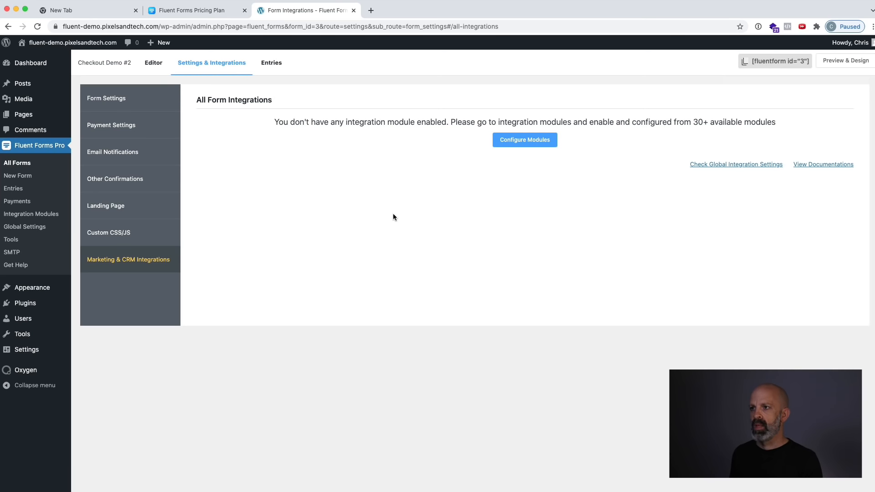
pyautogui.click(531, 142)
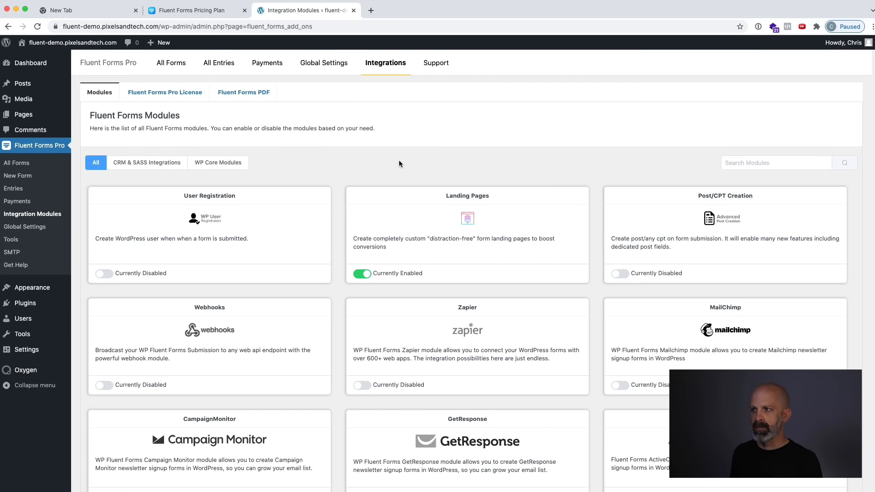
pyautogui.scroll(-7, 368, 307)
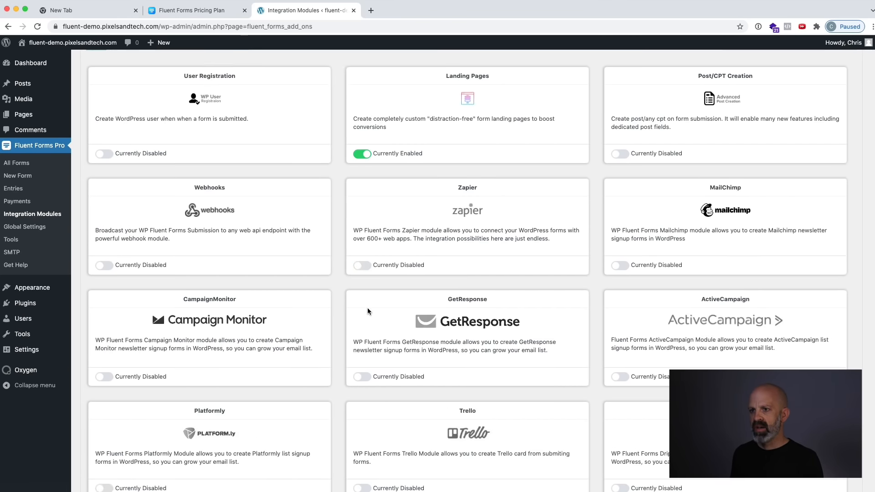
pyautogui.scroll(-4, 368, 307)
pyautogui.scroll(5, 368, 307)
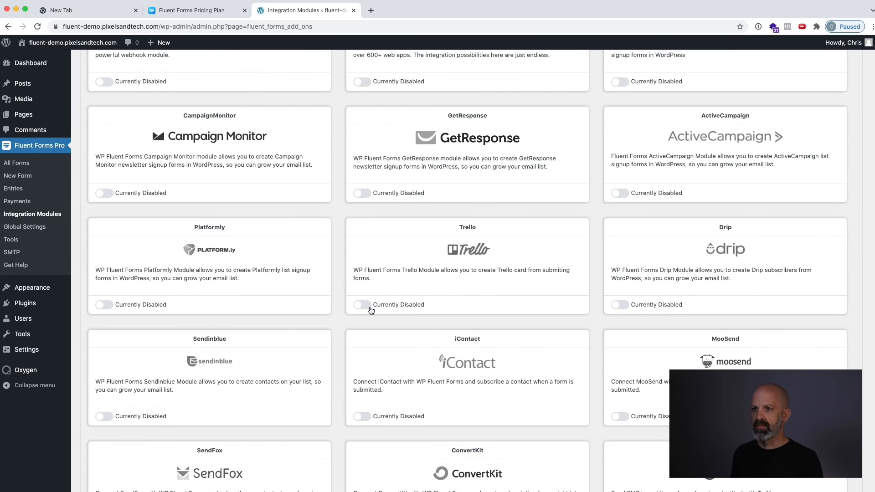
pyautogui.scroll(4, 372, 310)
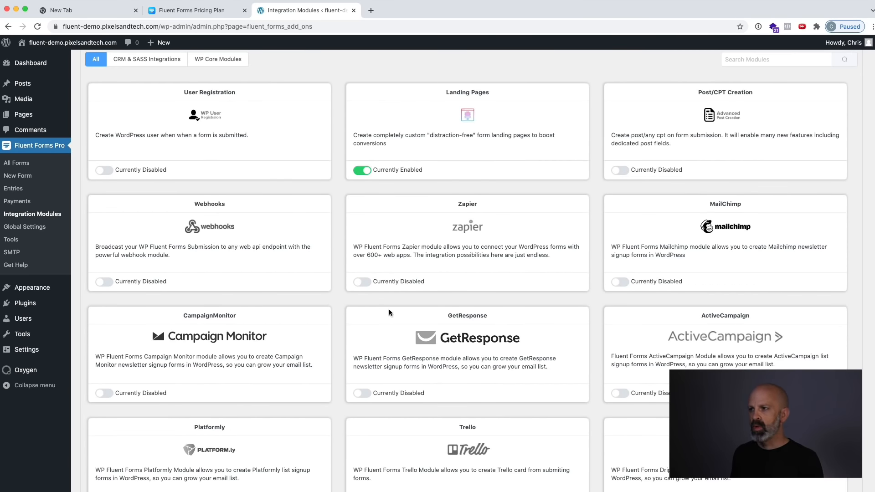
pyautogui.scroll(-2, 541, 266)
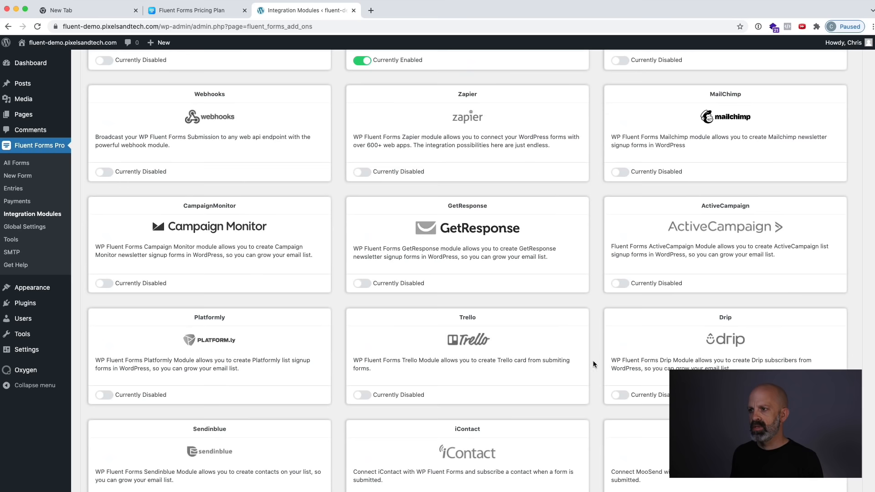
pyautogui.click(624, 285)
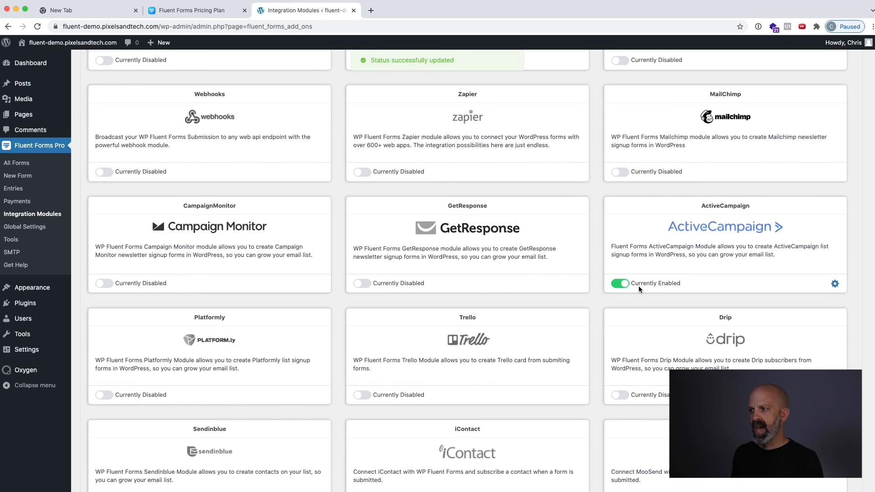
pyautogui.click(835, 284)
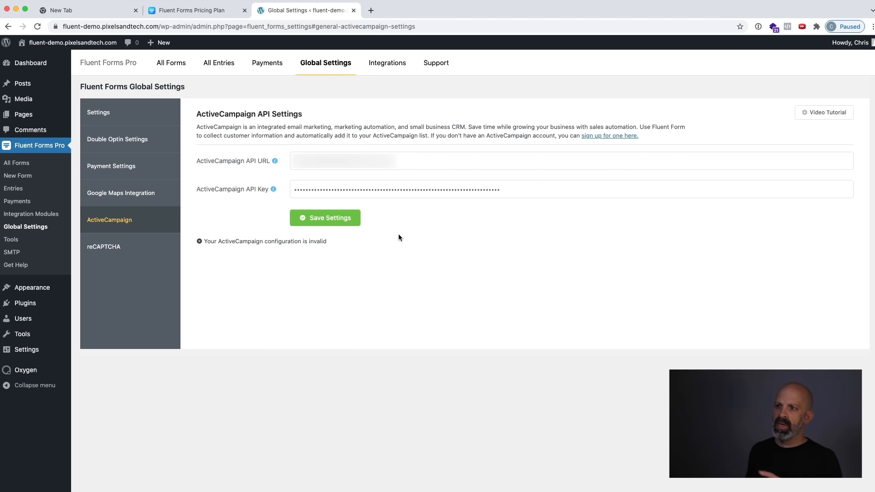
pyautogui.click(340, 219)
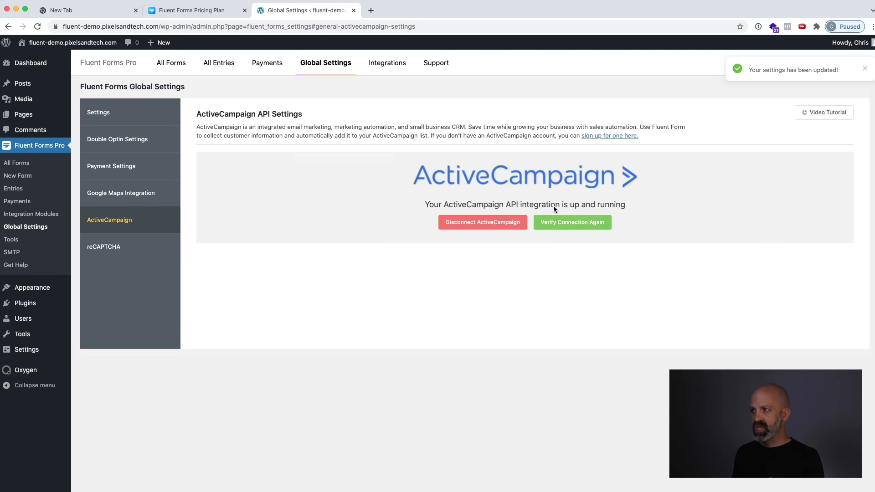
# Add a new ActiveCampaign integration feed to the Checkout Demo #2 form.
pyautogui.click(15, 165)
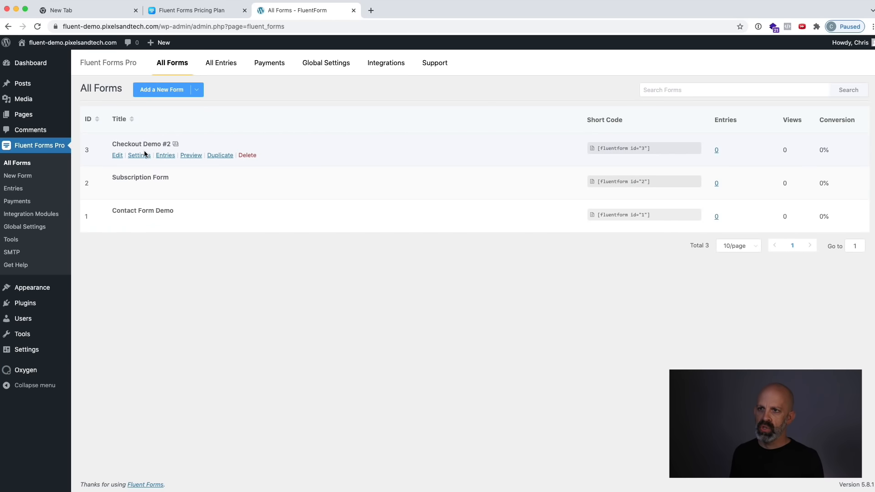
pyautogui.click(139, 155)
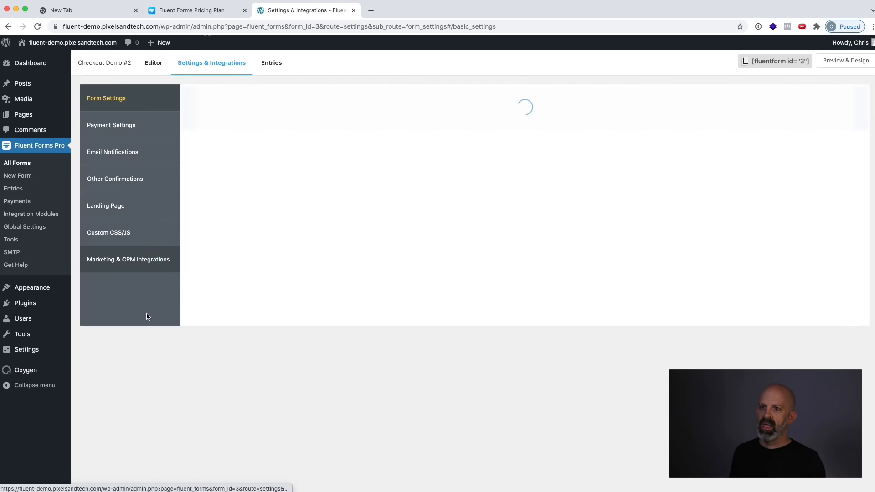
pyautogui.click(119, 262)
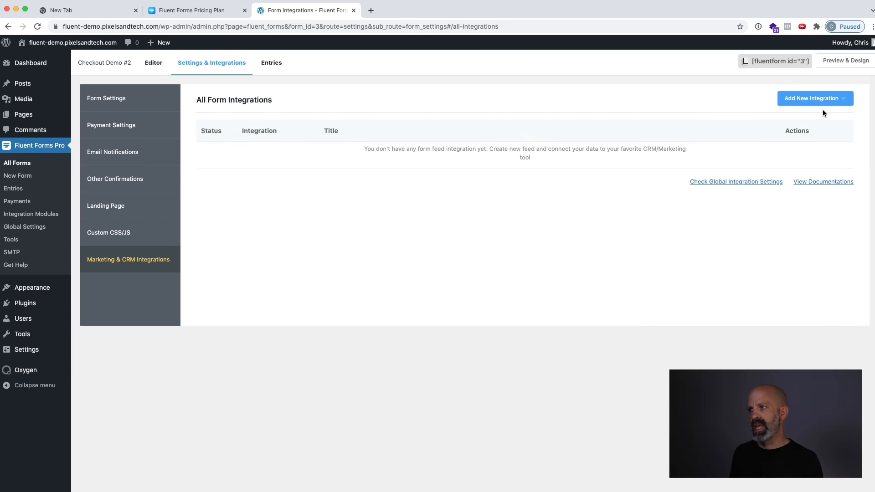
pyautogui.click(819, 101)
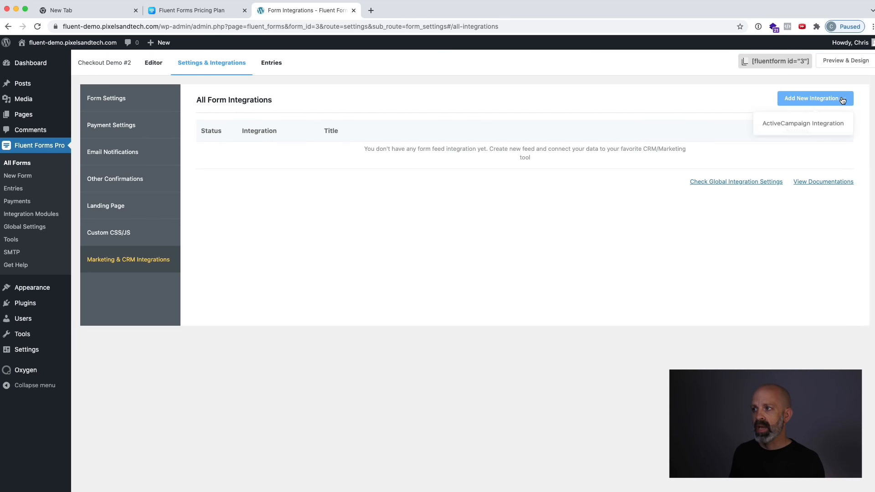
pyautogui.click(792, 126)
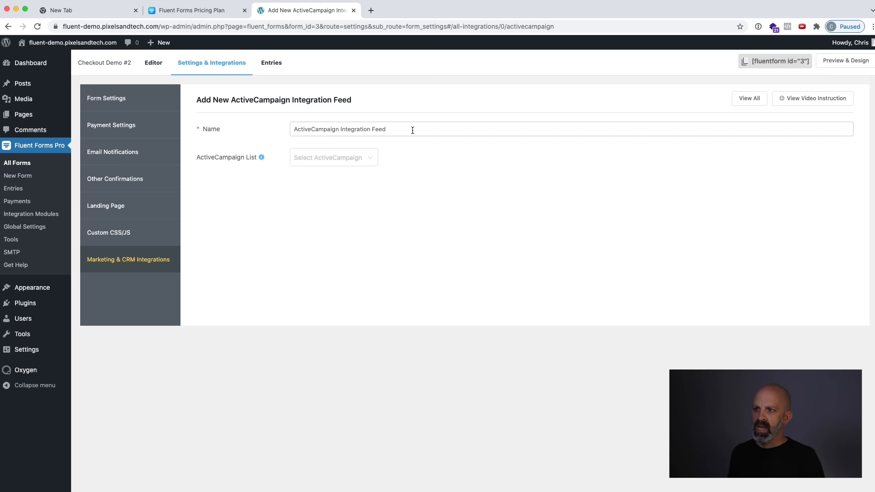
# Assign the feed to Master Contact List and map ActiveCampaign's Email Address to the form's Email field.
pyautogui.click(299, 159)
pyautogui.click(328, 187)
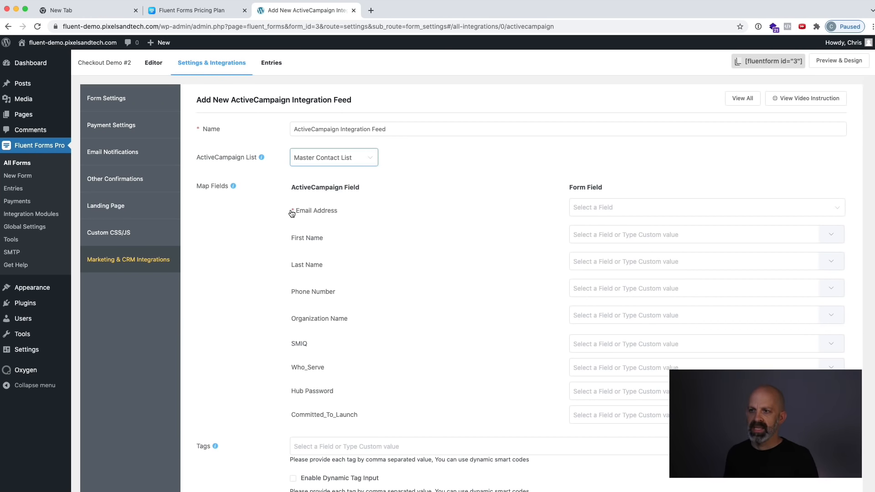
pyautogui.scroll(-5, 303, 242)
pyautogui.scroll(5, 303, 241)
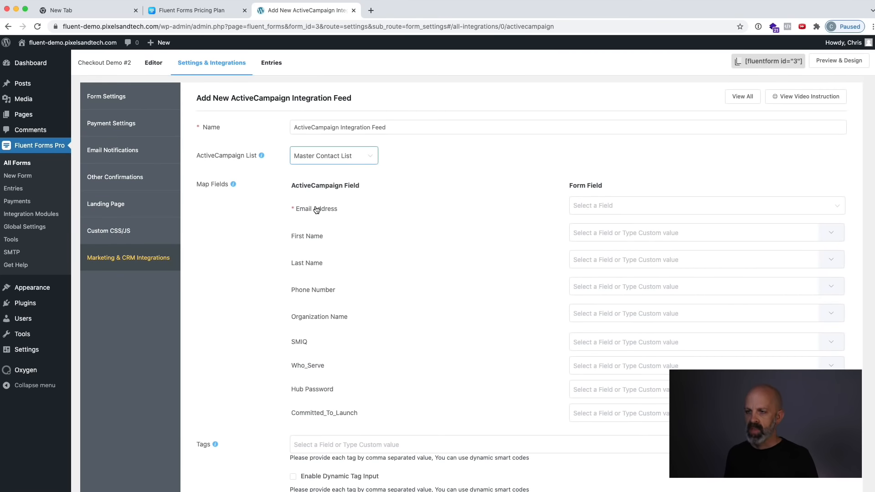
pyautogui.click(696, 206)
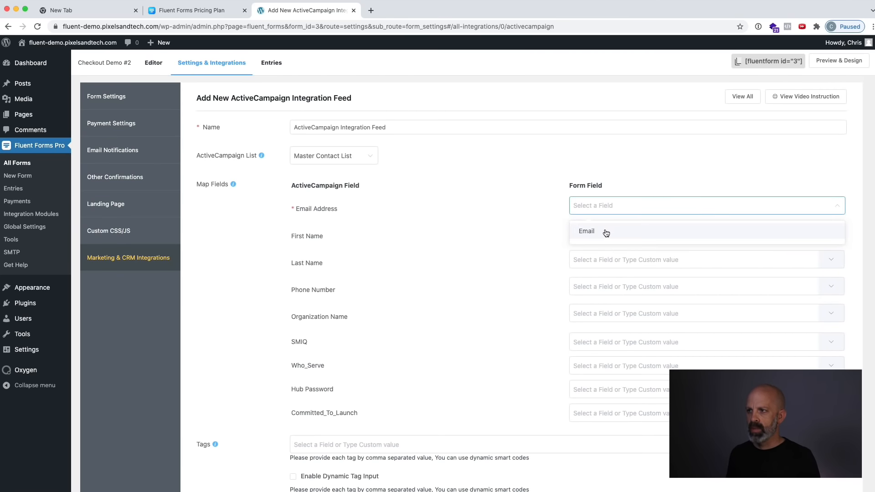
pyautogui.click(588, 231)
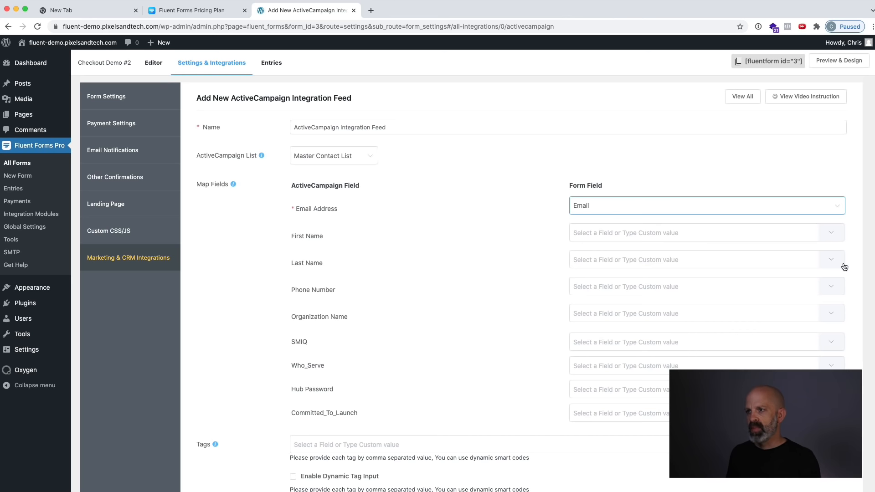
# Map the ActiveCampaign feed's First Name and Last Name to the form's names[First Name] and names[Last Name] inputs.
pyautogui.click(831, 231)
pyautogui.click(832, 281)
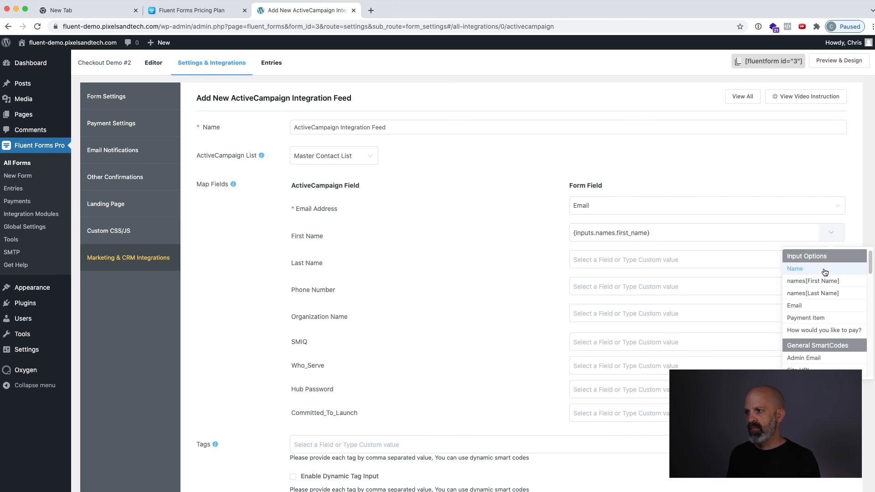
pyautogui.click(832, 259)
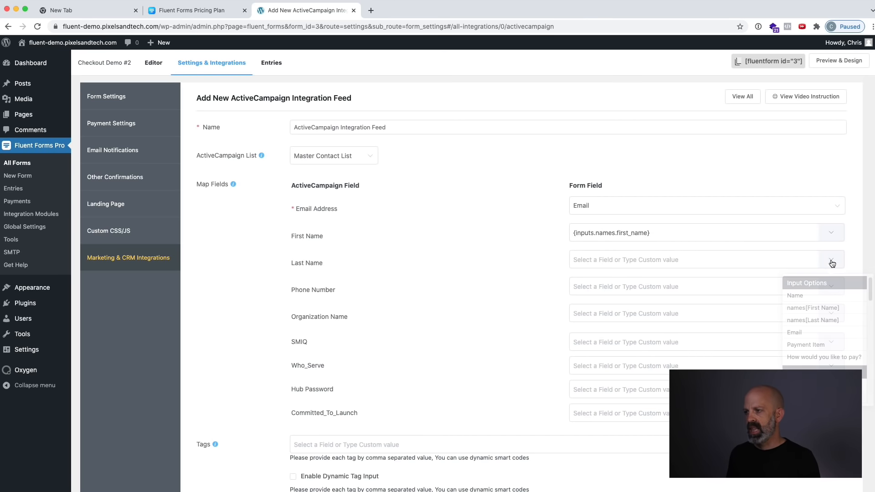
pyautogui.click(816, 319)
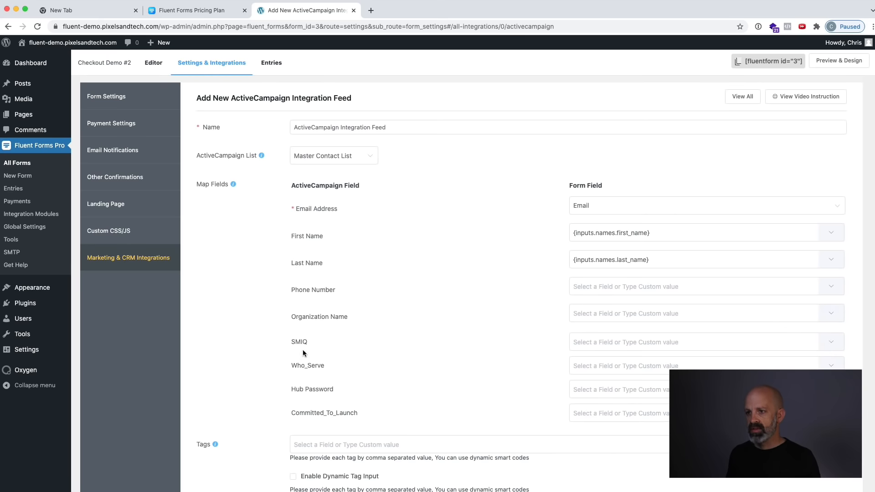
# Set the feed's tag to "TRIGGER: Course Name" and save the ActiveCampaign feed.
pyautogui.scroll(-1, 311, 402)
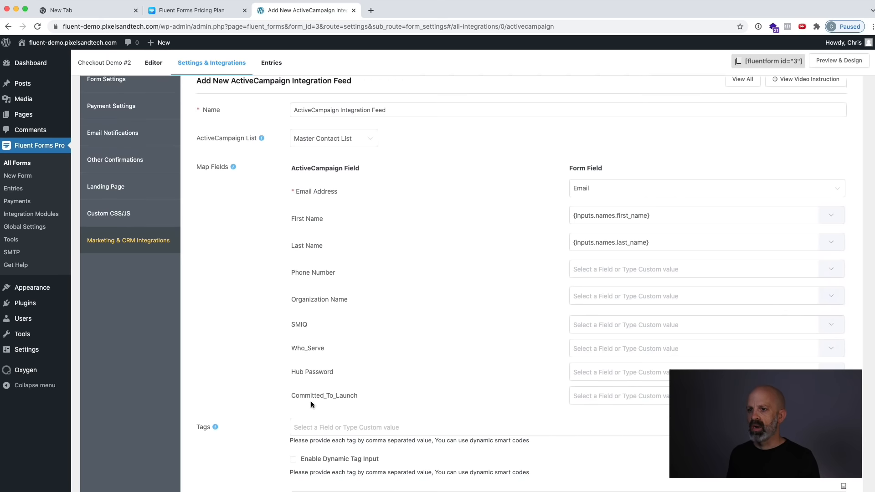
pyautogui.scroll(-1, 292, 424)
pyautogui.scroll(-4, 268, 390)
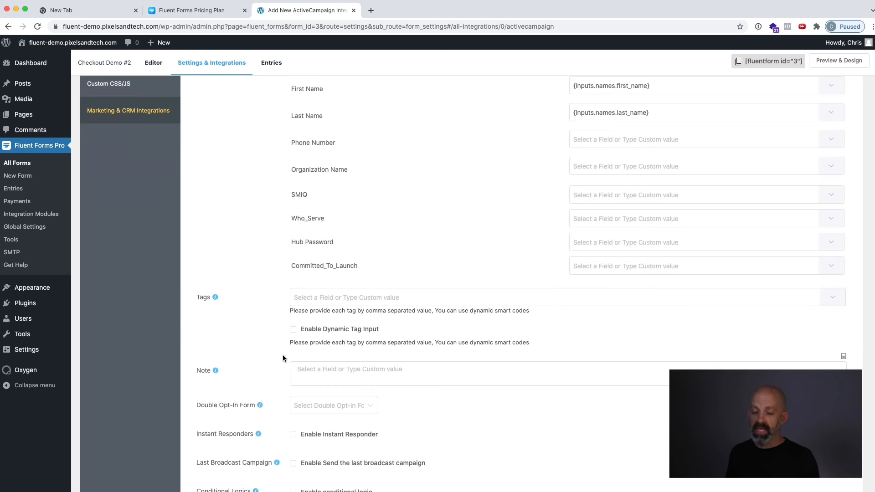
pyautogui.click(357, 298)
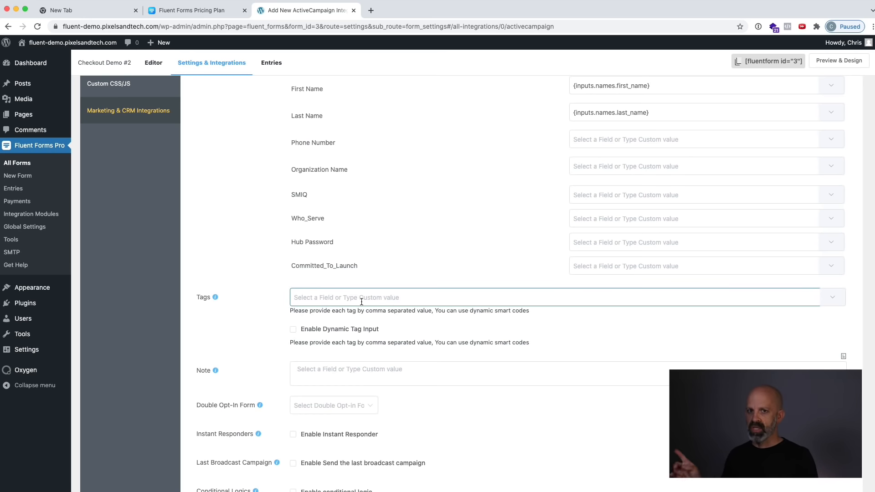
pyautogui.write('TRIGGER: Cours')
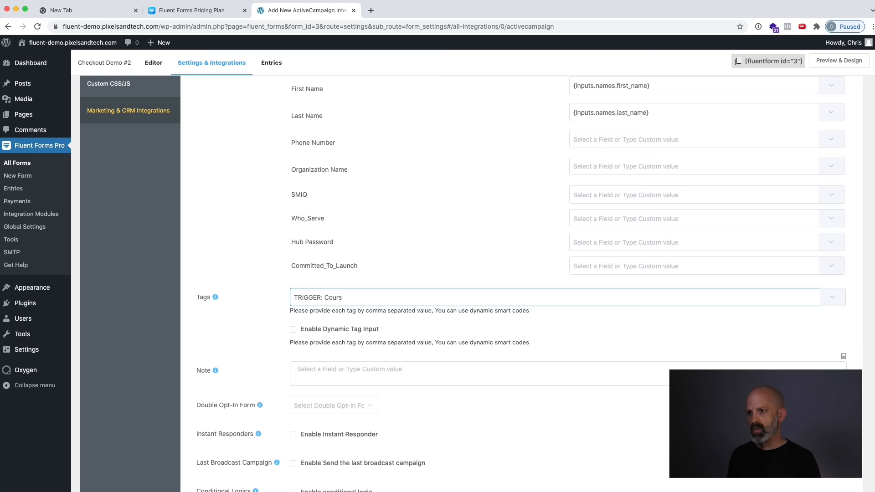
pyautogui.write('me')
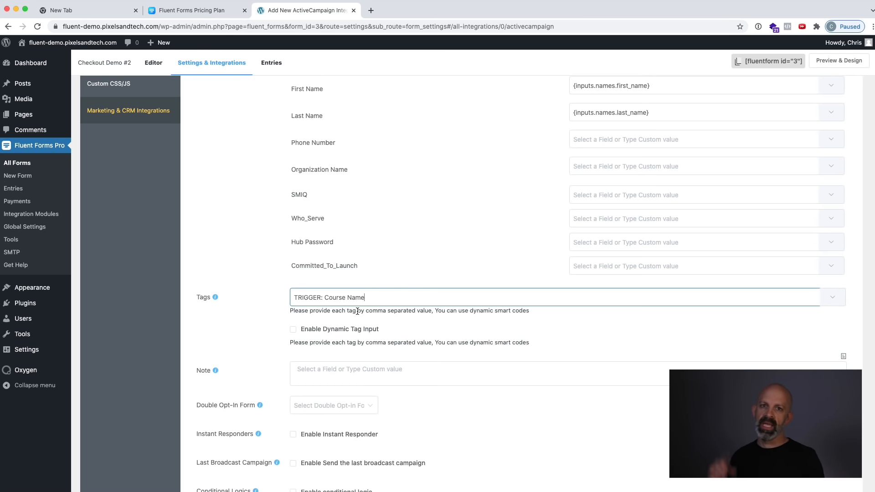
pyautogui.scroll(-5, 360, 321)
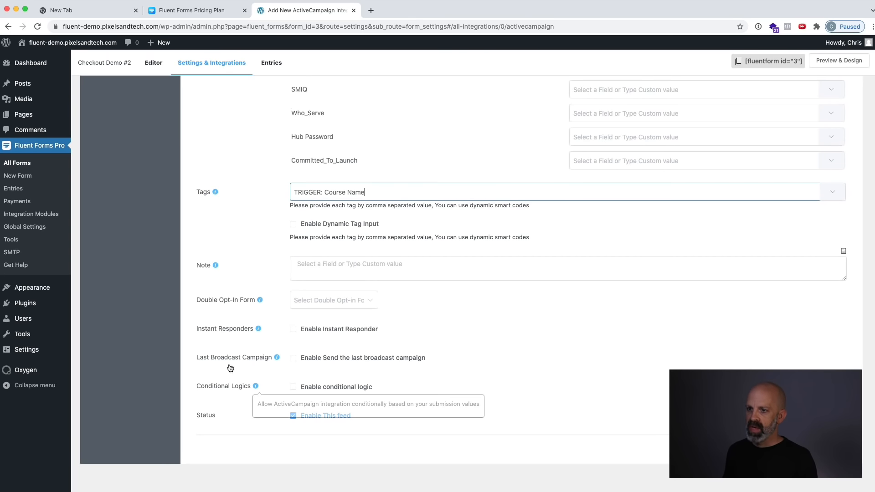
pyautogui.click(820, 447)
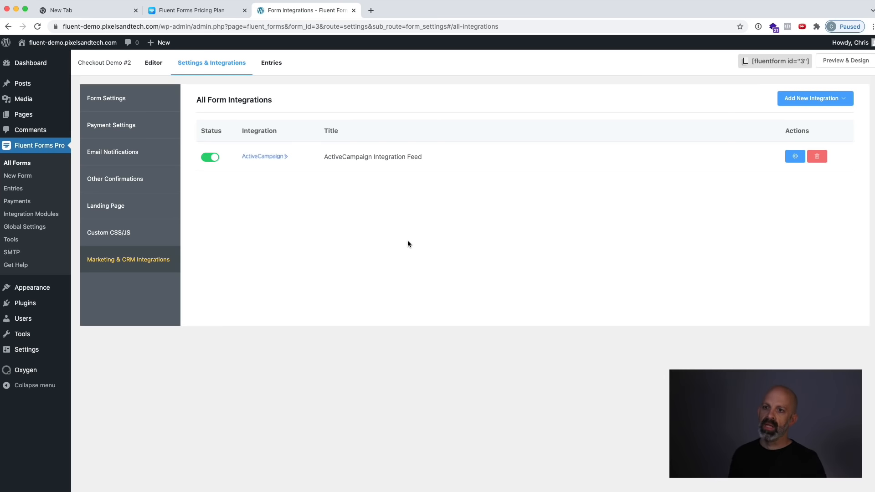
# Enable the User Registration module and add a new User Registration integration feed to the Checkout Demo #2 form.
pyautogui.click(27, 216)
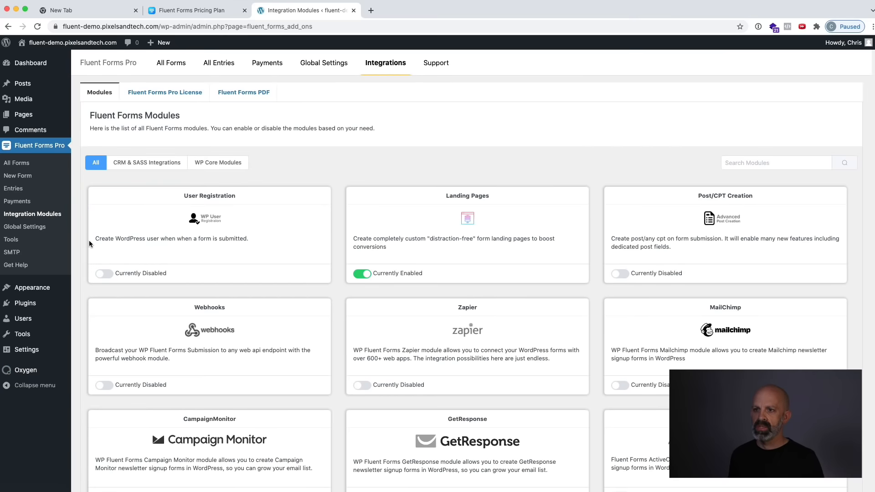
pyautogui.click(107, 275)
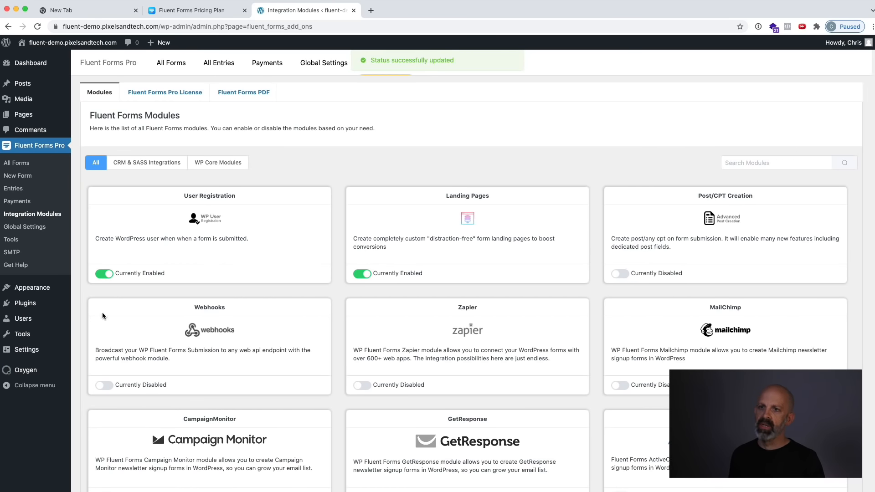
pyautogui.click(17, 163)
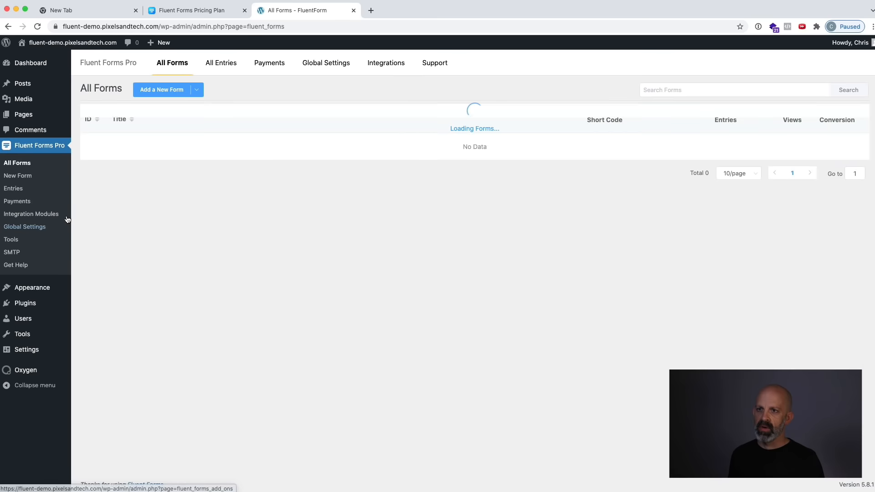
pyautogui.click(139, 155)
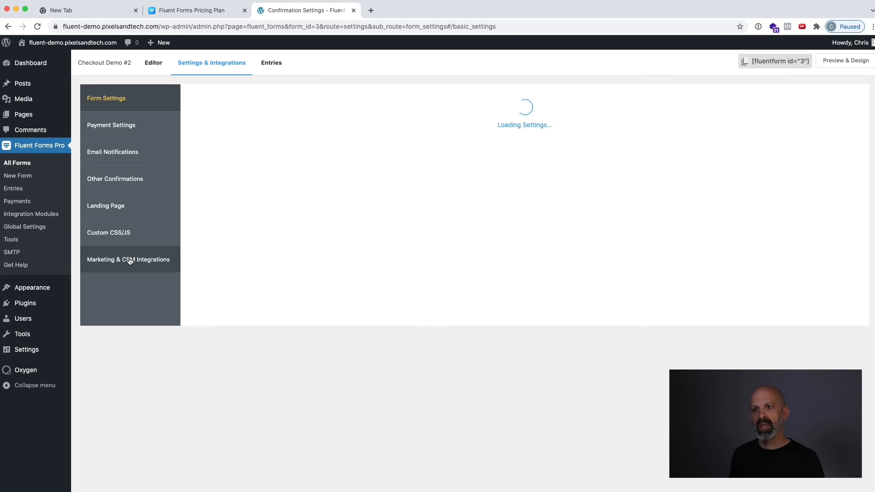
pyautogui.click(130, 261)
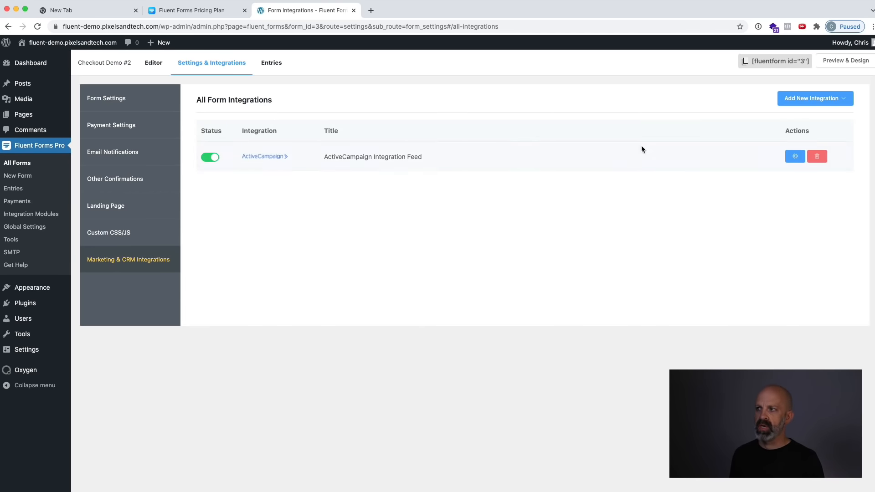
pyautogui.moveTo(820, 98)
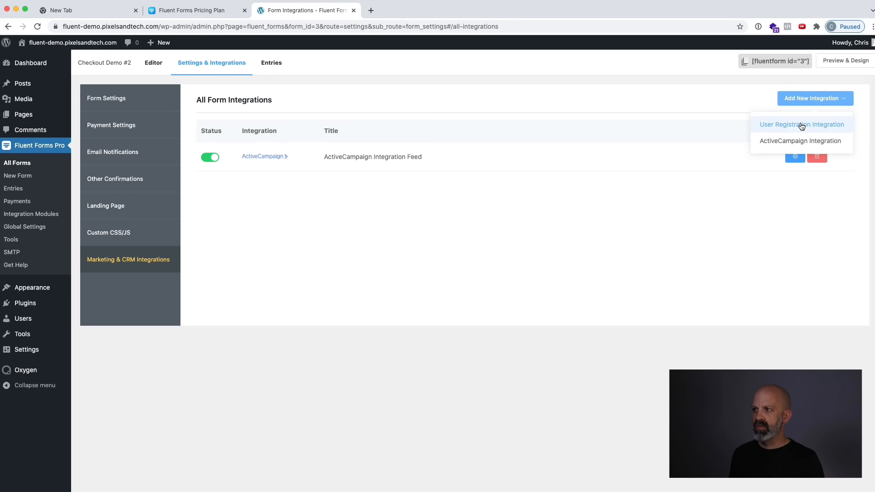
pyautogui.click(783, 123)
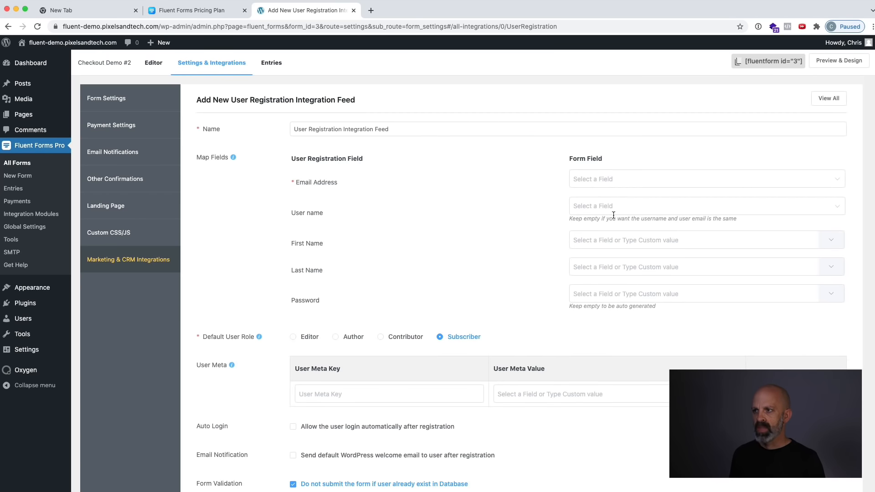
# Map the registration feed's Email Address, First Name and Last Name to the matching form fields and save the feed.
pyautogui.click(613, 179)
pyautogui.click(657, 207)
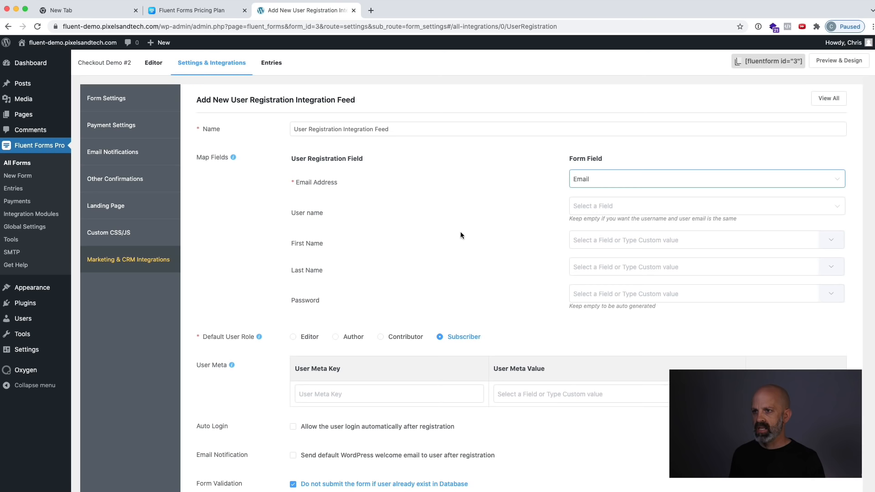
pyautogui.click(830, 240)
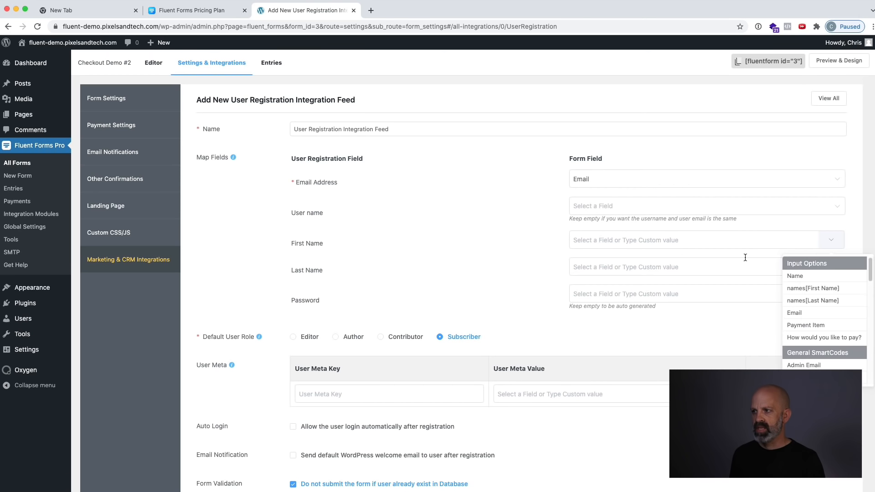
pyautogui.click(813, 288)
pyautogui.click(830, 267)
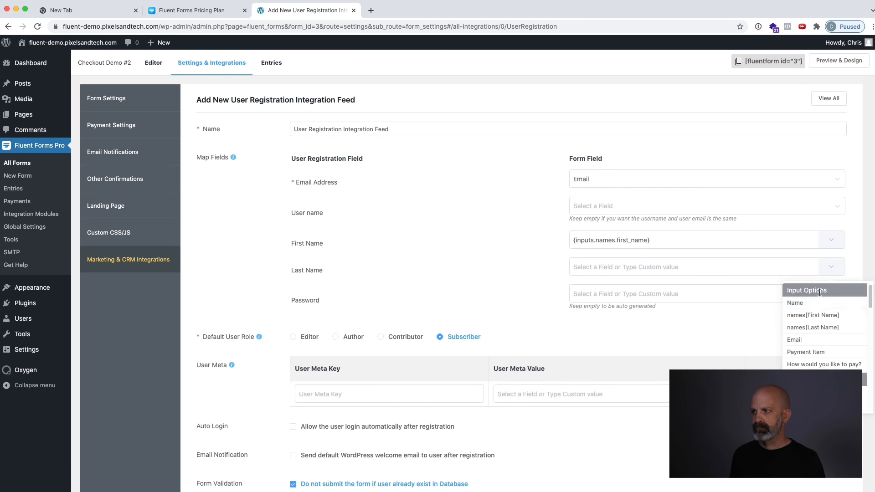
pyautogui.click(812, 327)
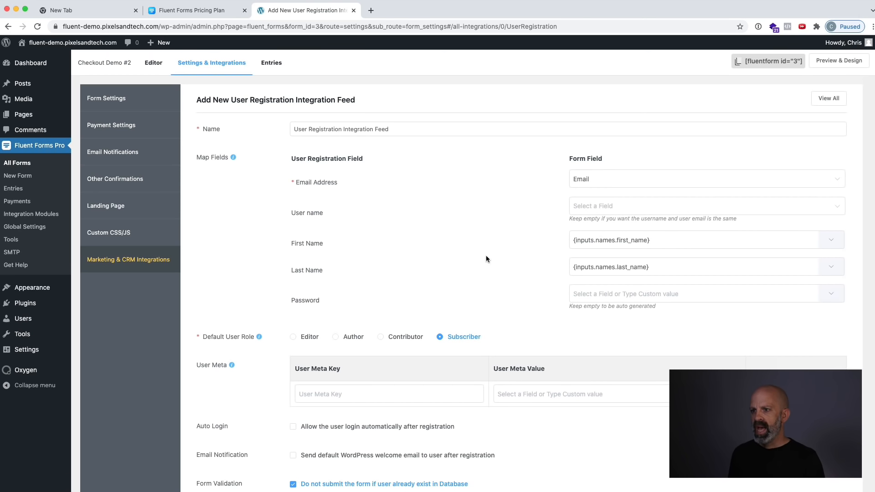
pyautogui.scroll(-3, 486, 255)
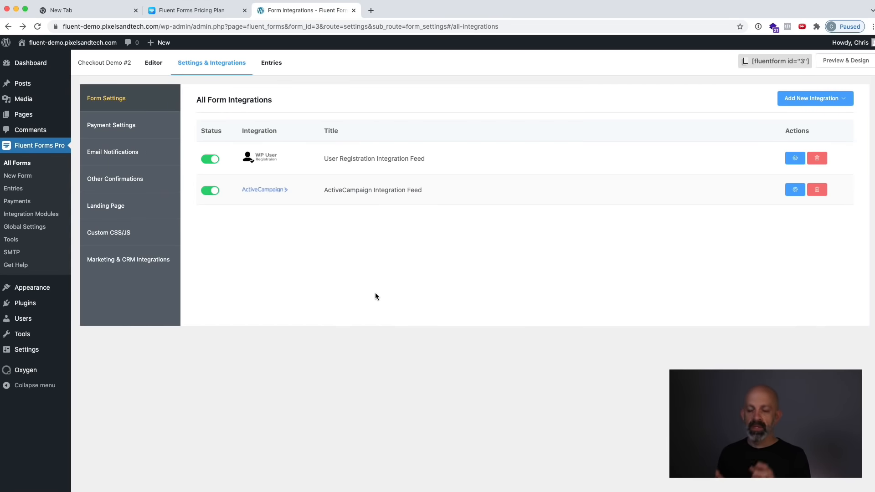
# Create a new WordPress page titled "Subscription Management" and publish it.
pyautogui.click(25, 115)
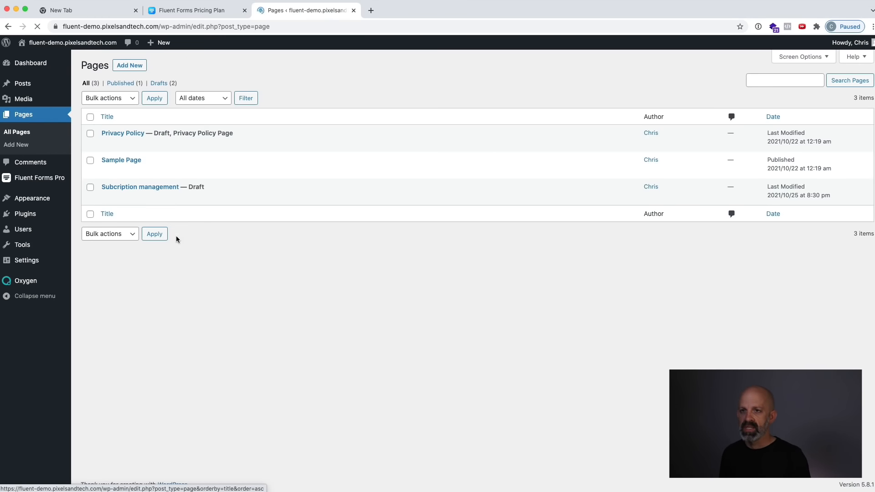
pyautogui.click(129, 66)
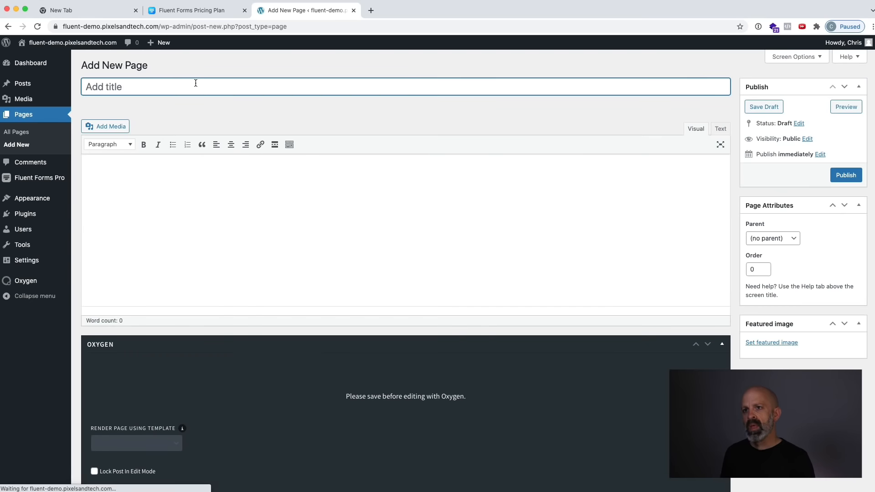
pyautogui.write('Sub')
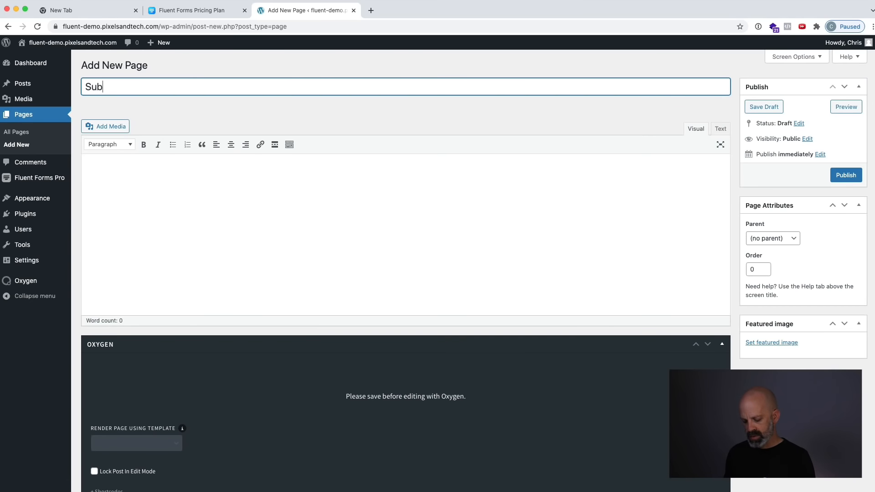
pyautogui.write('crsiption mana')
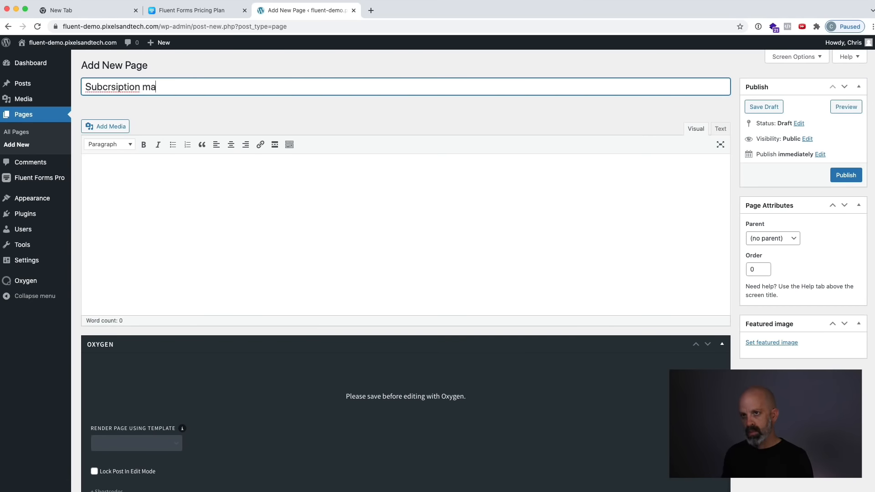
pyautogui.press('BackSpace')
pyautogui.press('BackSpace')
pyautogui.write('Management')
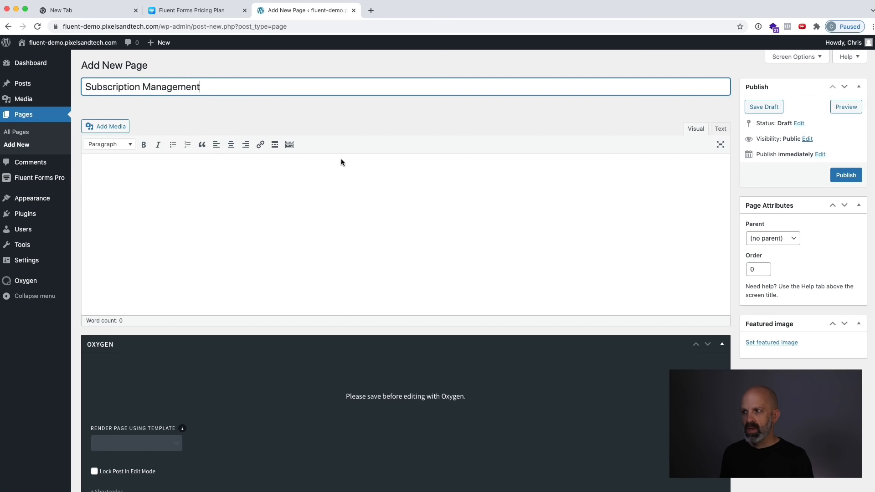
pyautogui.click(514, 119)
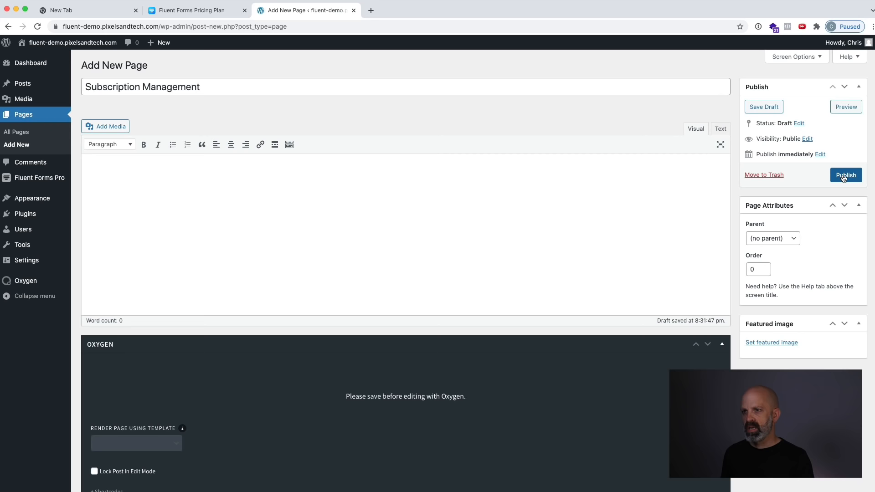
pyautogui.click(845, 176)
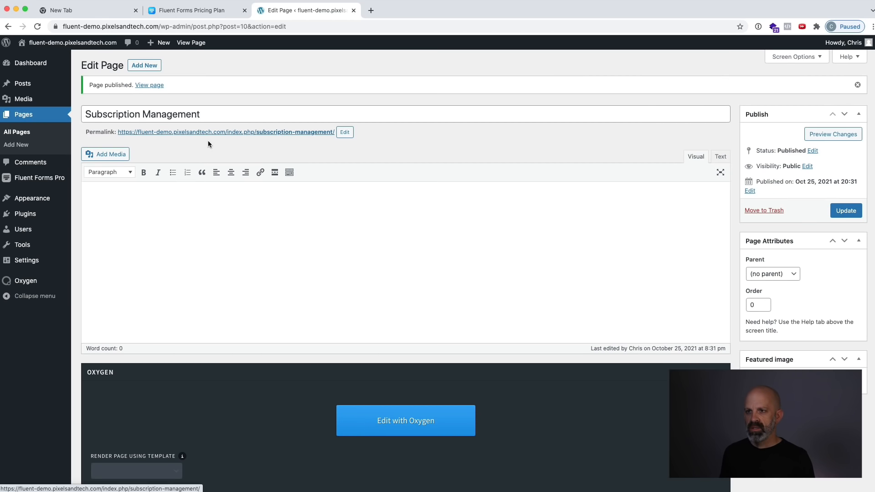
# Set the site's permalink structure to Post name, save it, and return to editing the Subscription Management page.
pyautogui.moveTo(26, 261)
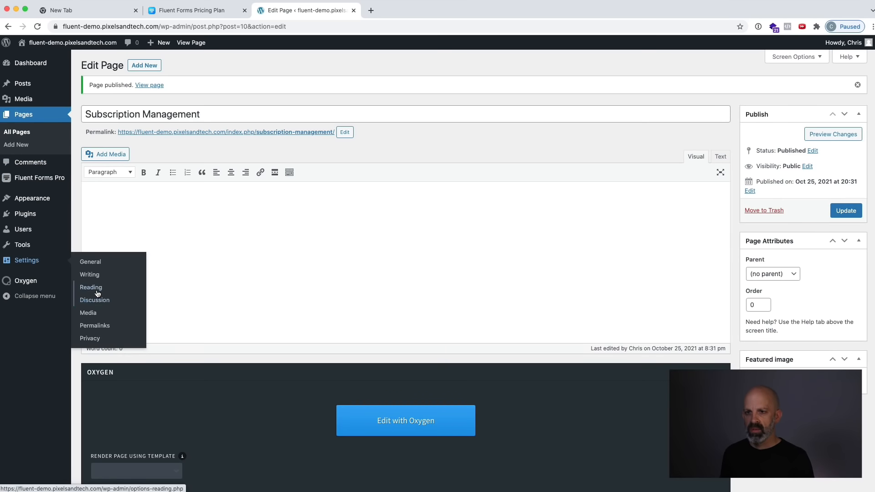
pyautogui.keyDown('super'); pyautogui.click(91, 326); pyautogui.keyUp('super')
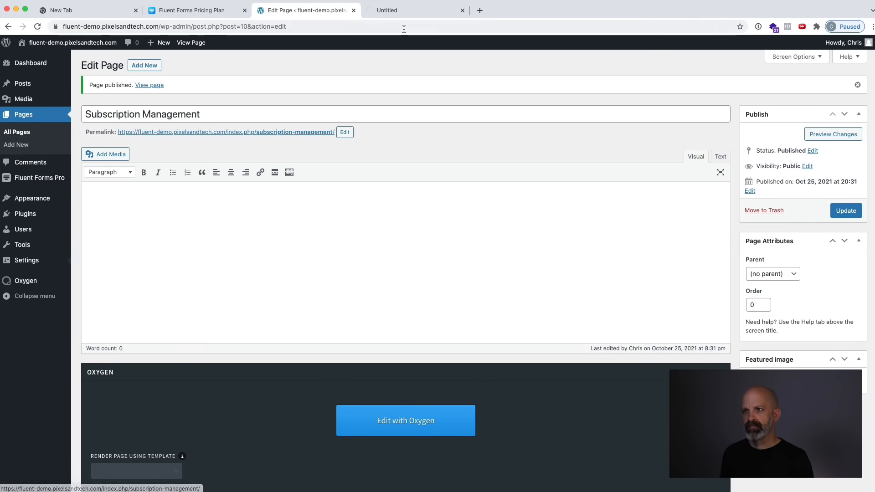
pyautogui.click(409, 10)
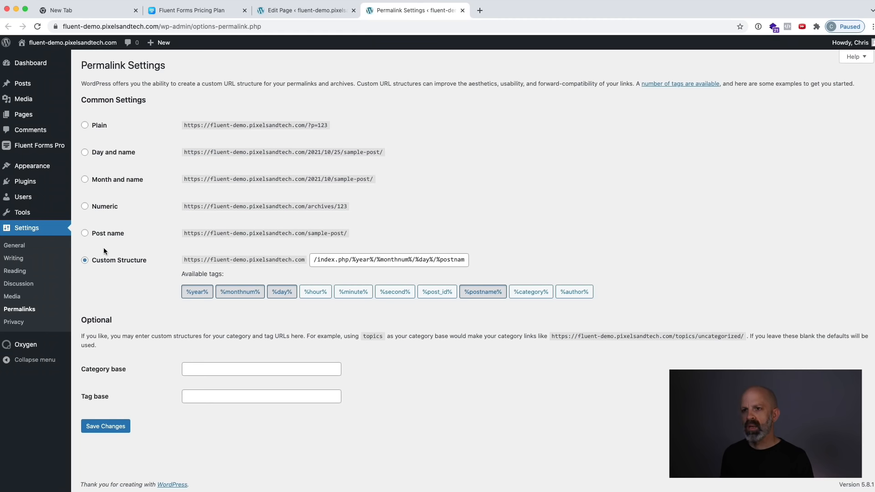
pyautogui.click(106, 234)
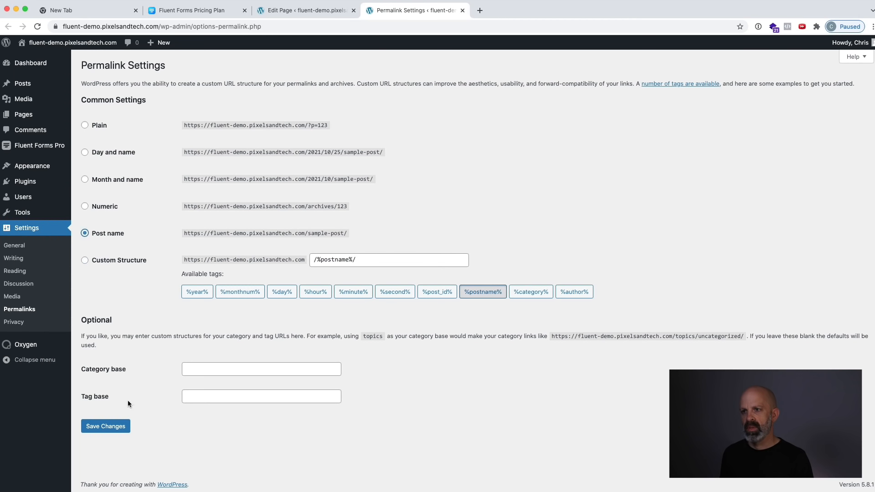
pyautogui.click(110, 425)
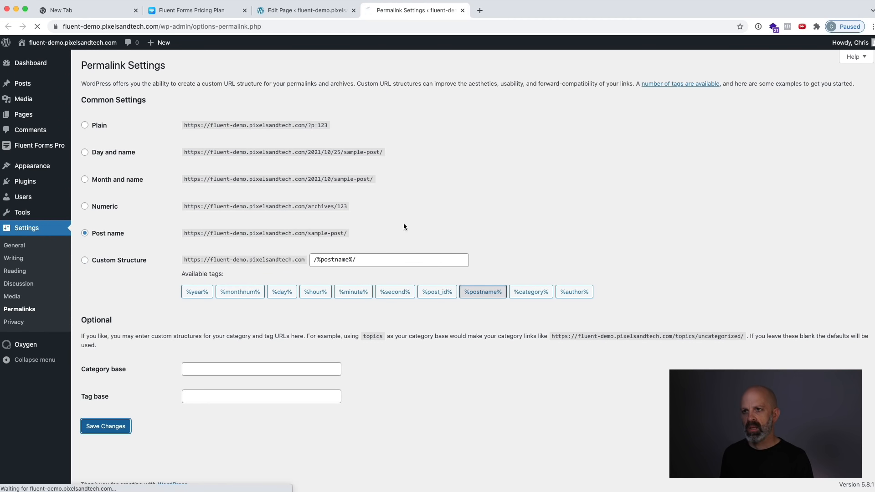
pyautogui.click(323, 11)
pyautogui.click(395, 113)
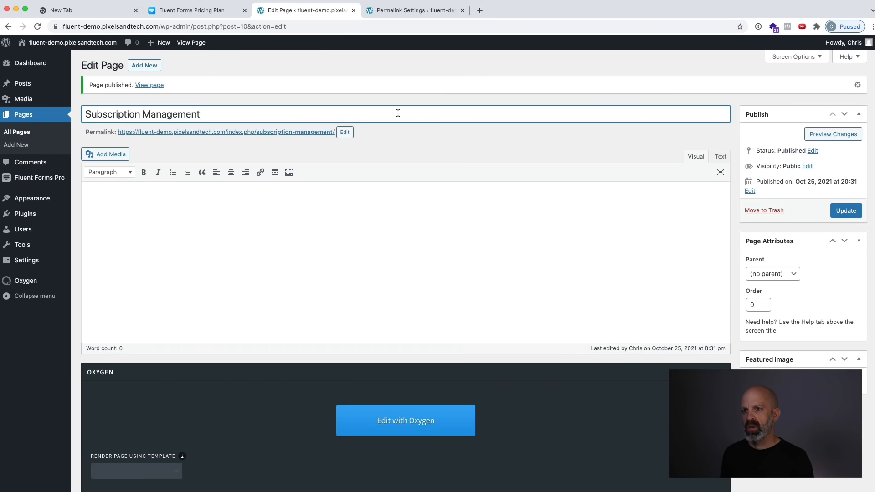
# Update the Subscription Management page, and create and publish a new page titled "Thank You".
pyautogui.click(845, 211)
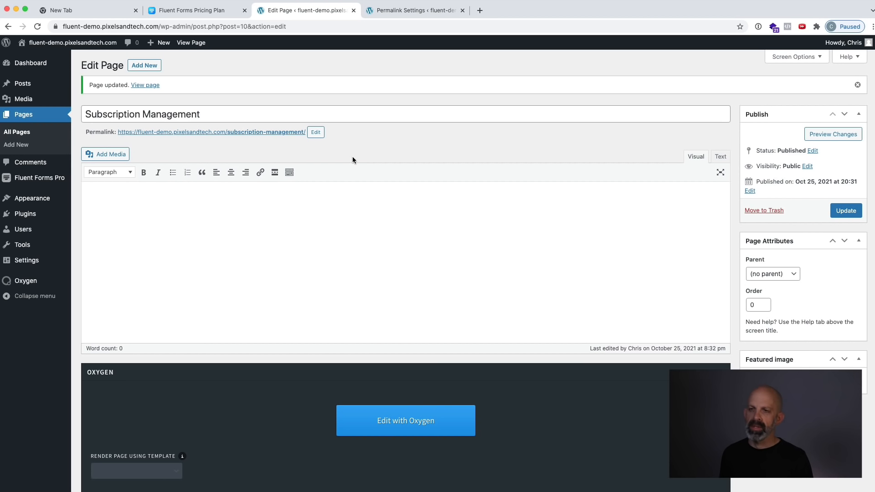
pyautogui.click(154, 64)
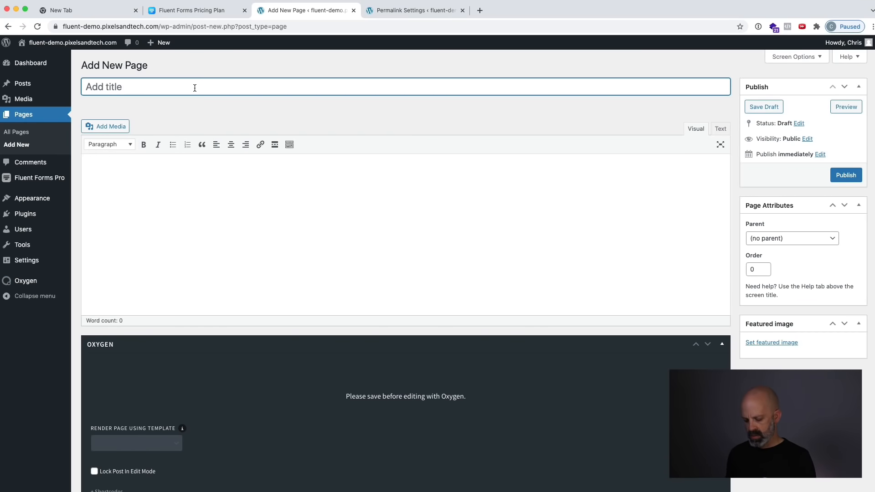
pyautogui.write('Thank You')
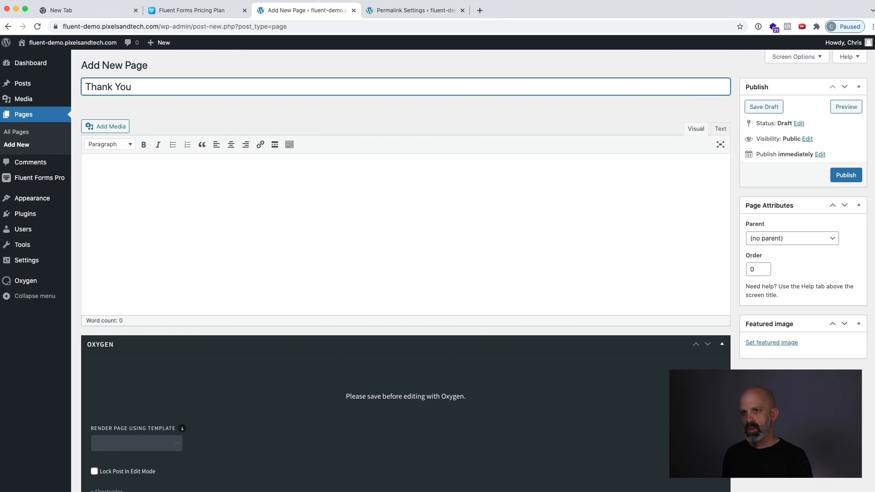
pyautogui.click(354, 122)
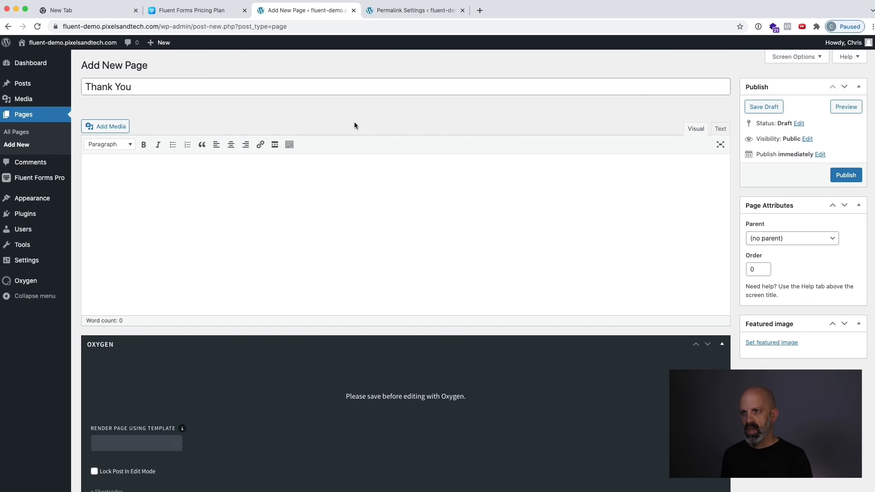
pyautogui.click(844, 175)
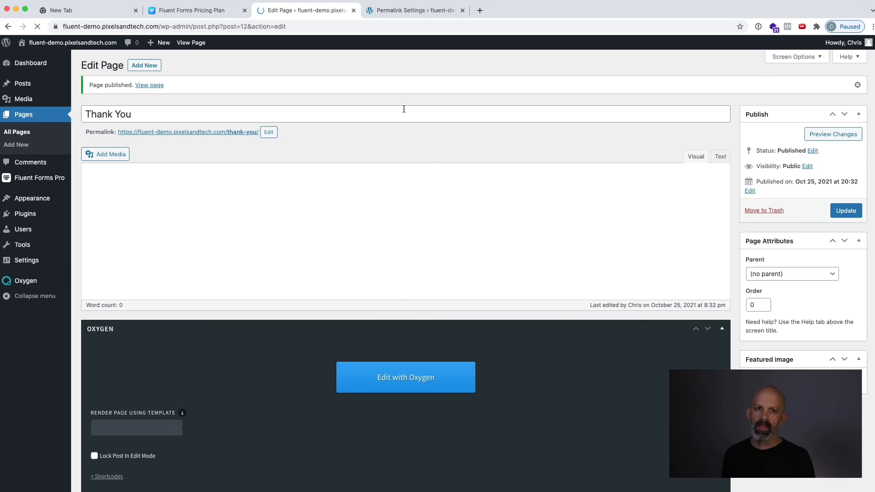
# Create another new page titled "Checkout Page" and publish it.
pyautogui.click(145, 66)
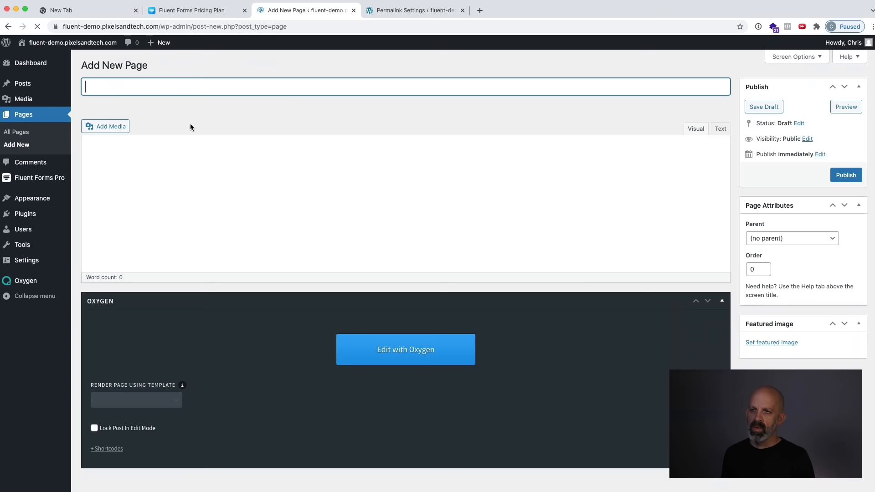
pyautogui.write('Checkout page')
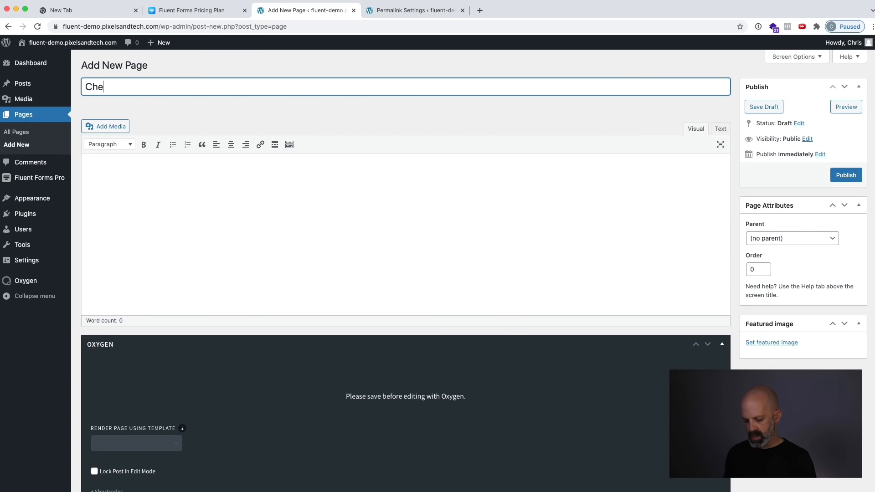
pyautogui.doubleClick(142, 83)
pyautogui.write('Page')
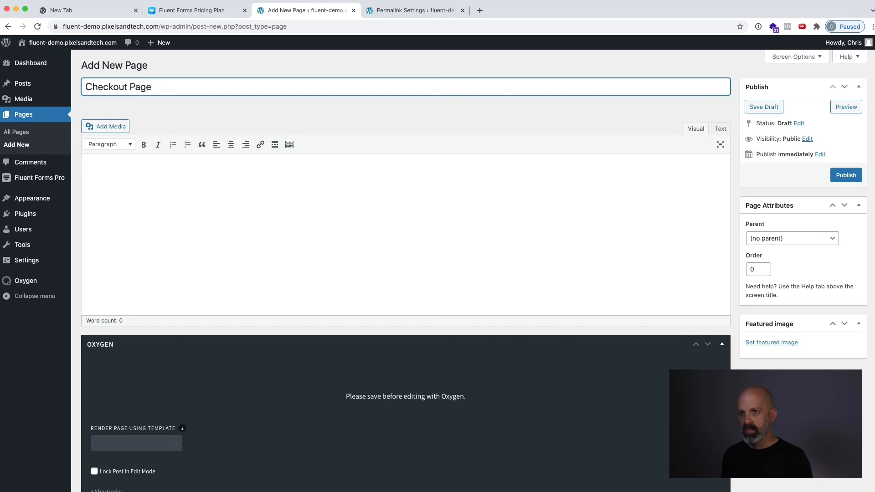
pyautogui.click(243, 121)
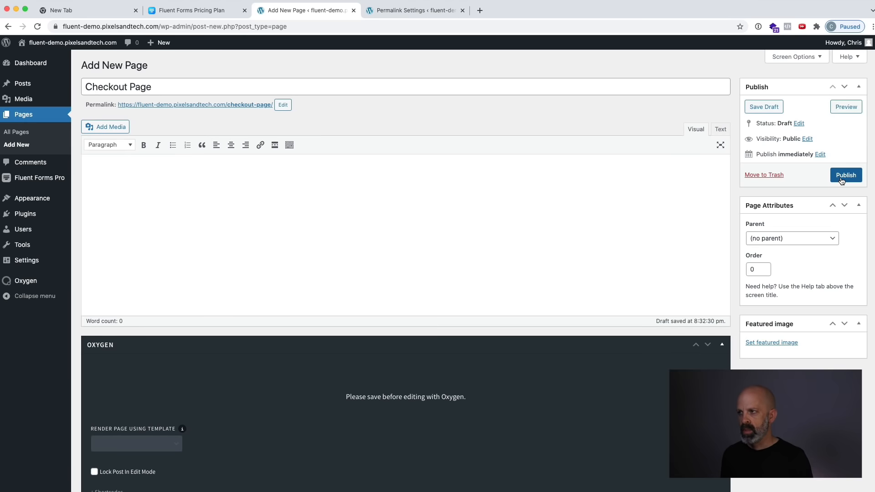
pyautogui.click(841, 181)
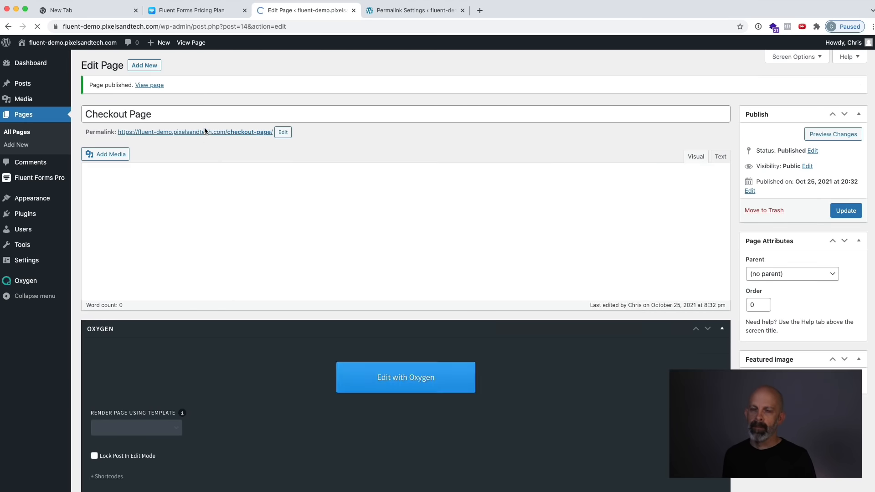
# Create another new page titled "Sales page" and publish it.
pyautogui.click(144, 66)
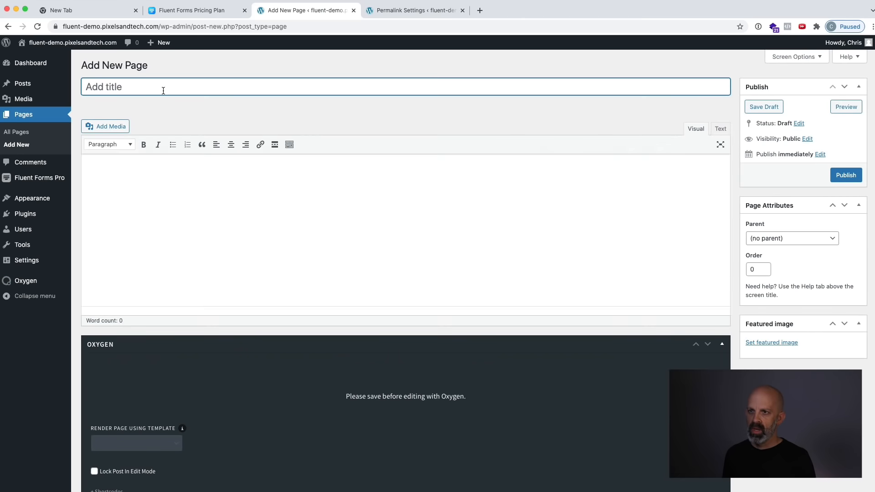
pyautogui.write('Sales pa')
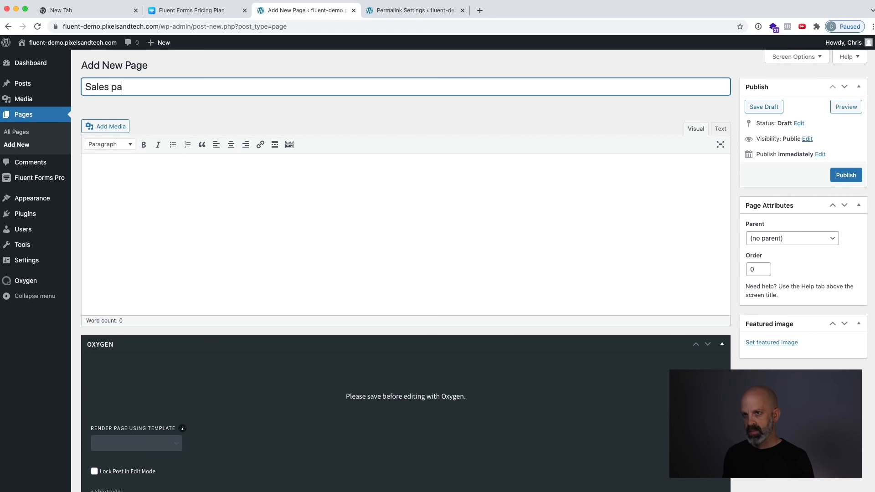
pyautogui.write('ge')
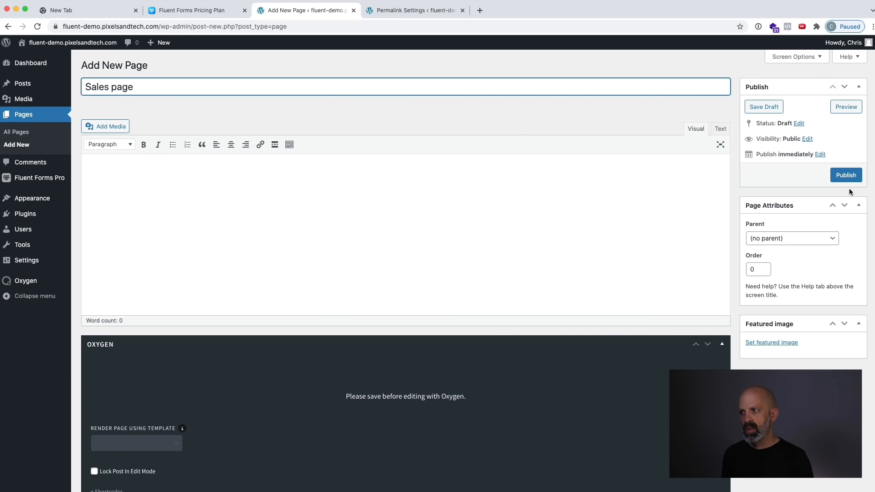
pyautogui.click(846, 176)
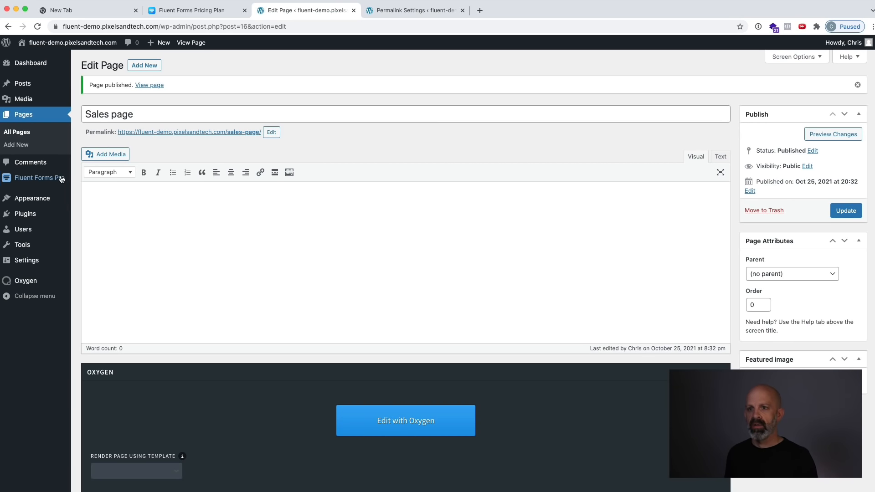
# In the Fluent Forms global payment settings, assign Subscription Management as the Payment Management Page and save the settings.
pyautogui.moveTo(55, 181)
pyautogui.click(115, 243)
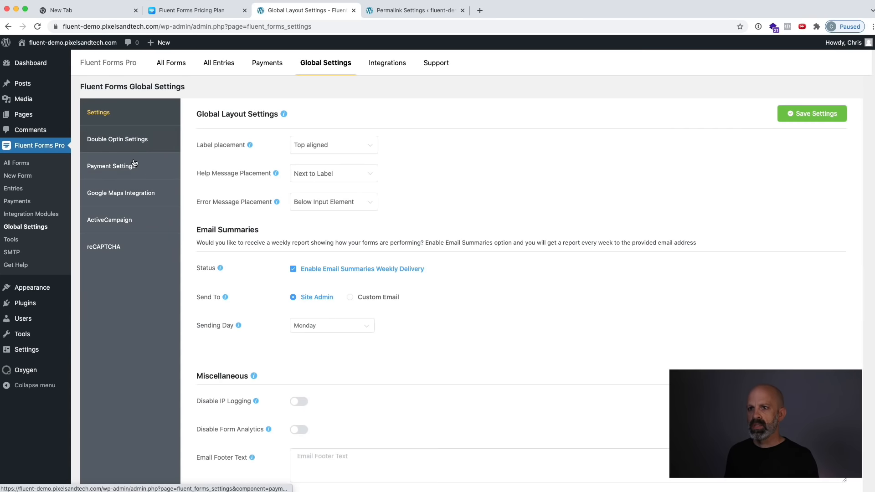
pyautogui.click(134, 168)
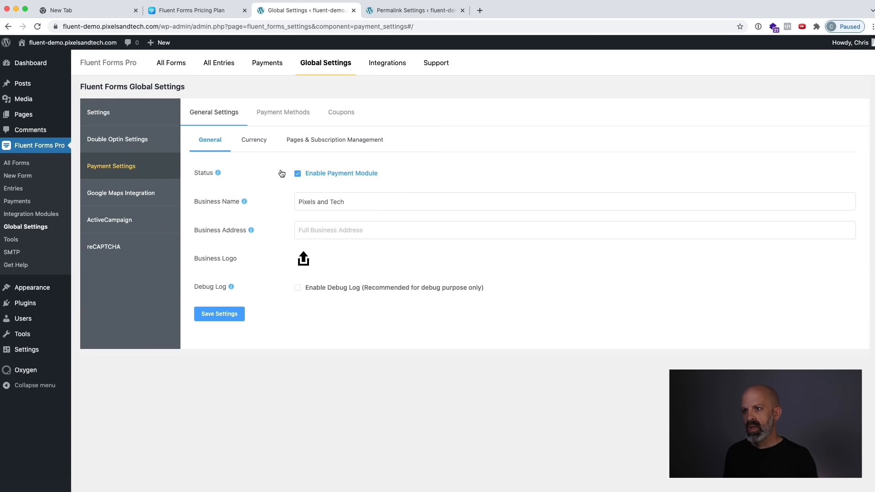
pyautogui.click(321, 141)
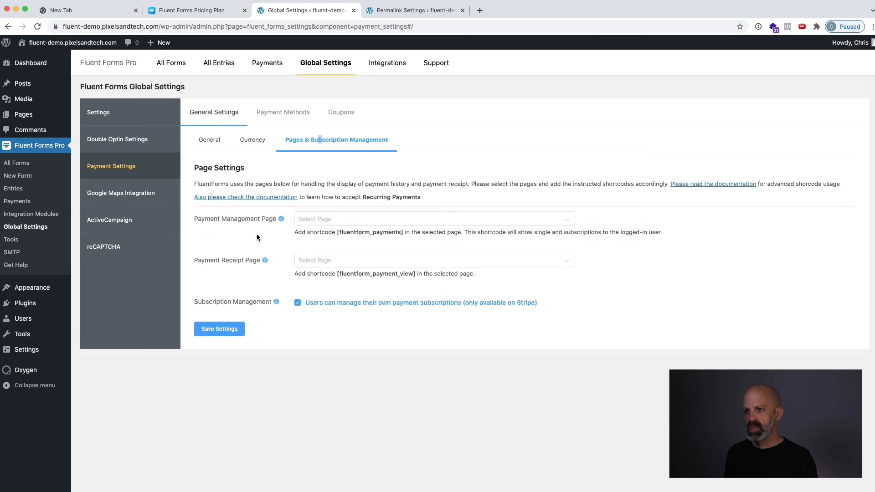
pyautogui.click(337, 220)
pyautogui.click(374, 264)
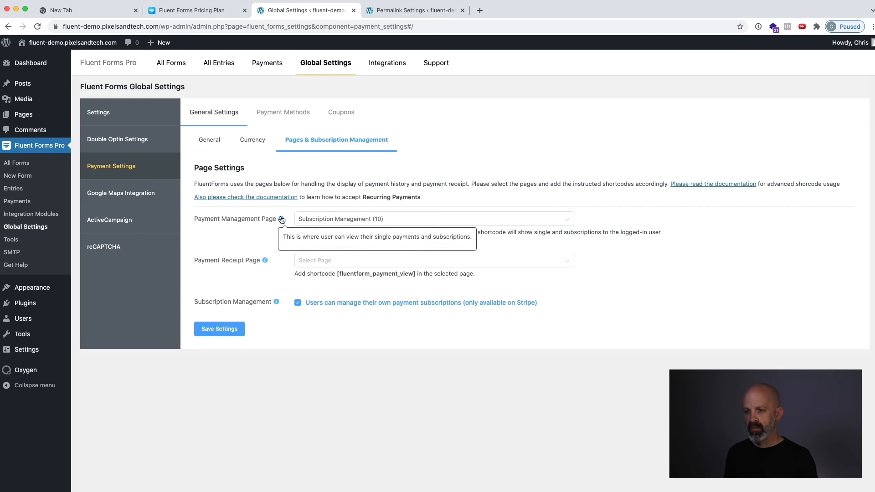
pyautogui.click(223, 329)
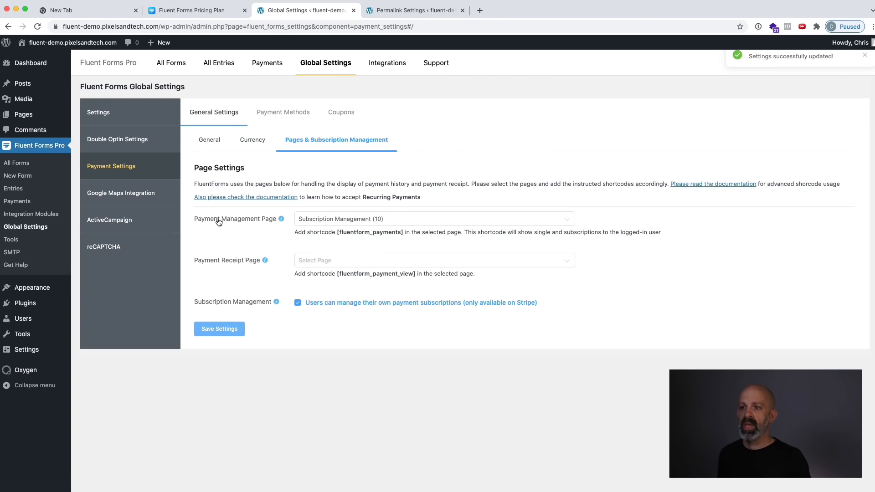
pyautogui.click(218, 329)
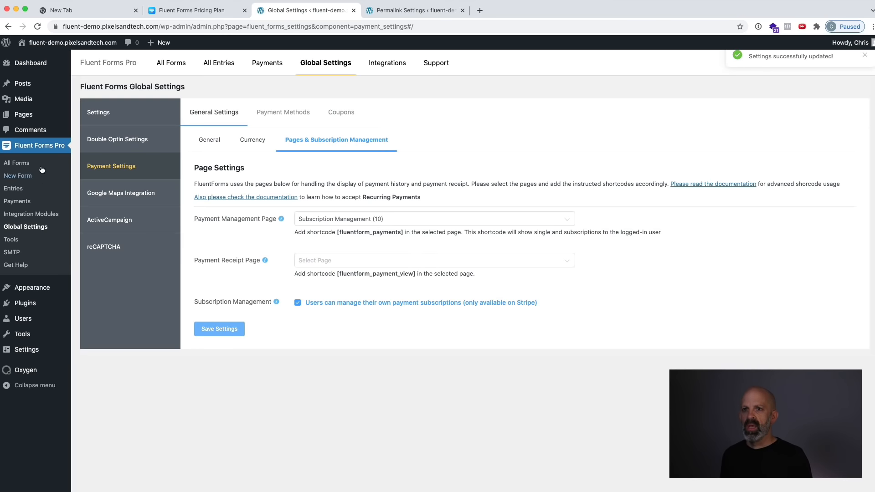
# Set the Checkout Demo #2 form's confirmation type to redirect to the Thank You page and save the form settings.
pyautogui.click(26, 163)
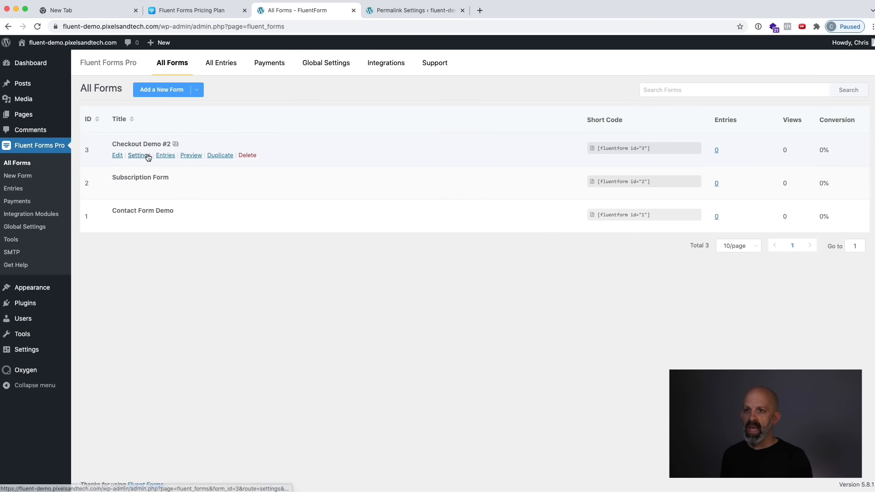
pyautogui.click(140, 157)
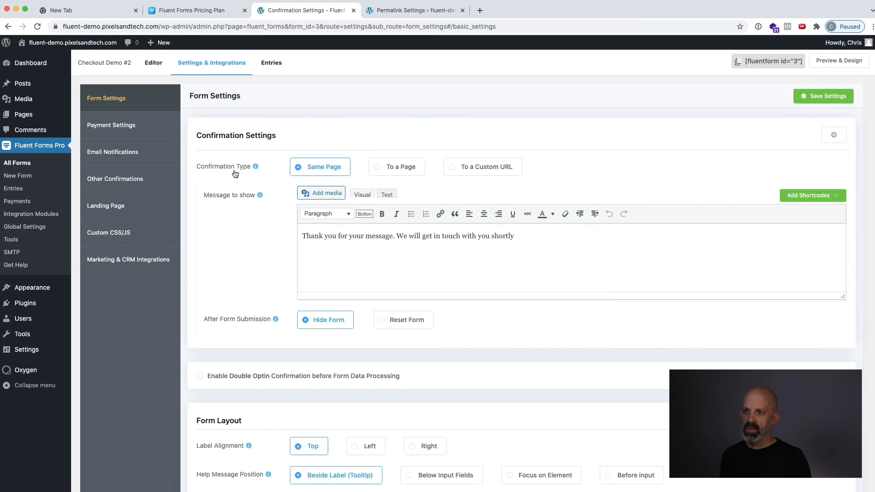
pyautogui.moveTo(255, 167)
pyautogui.click(390, 168)
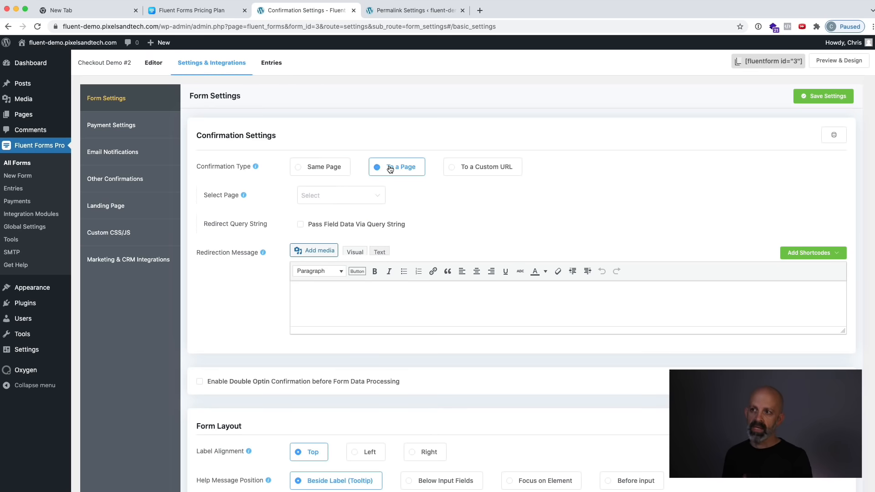
pyautogui.click(350, 196)
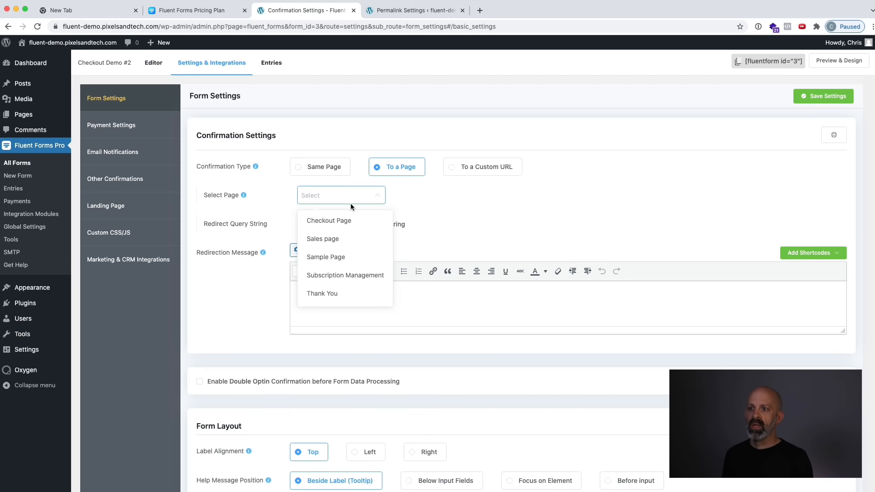
pyautogui.click(338, 292)
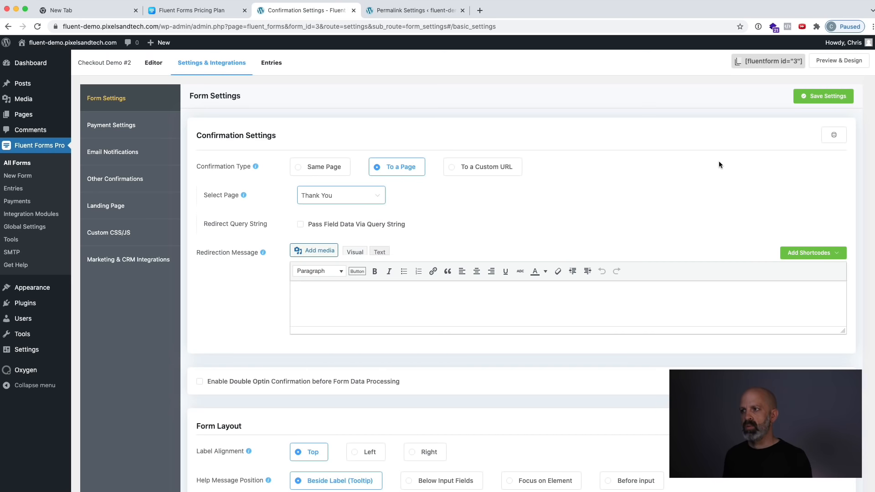
pyautogui.click(803, 101)
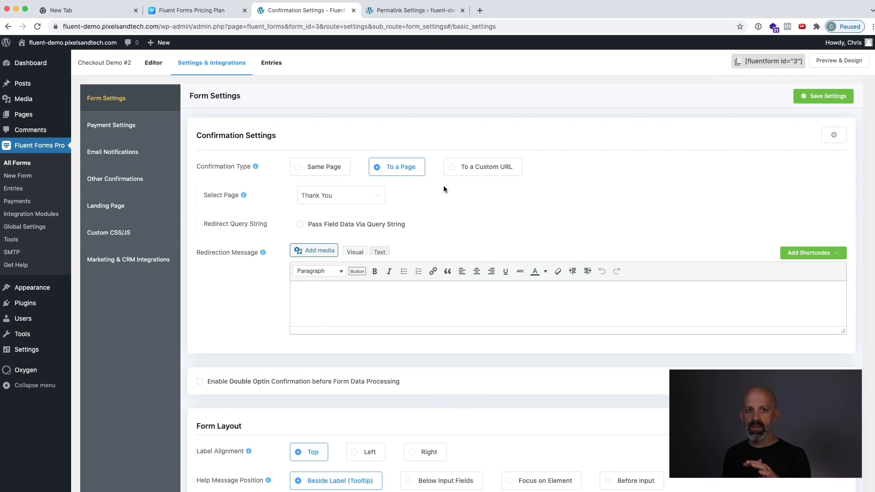
# Open the Thank You page in the Oxygen editor and add a section containing a heading and a text element.
pyautogui.click(31, 115)
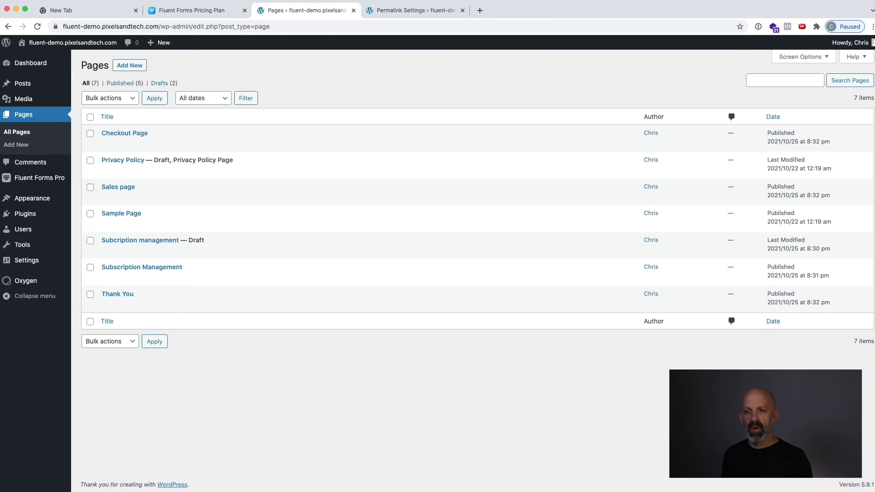
pyautogui.moveTo(134, 296)
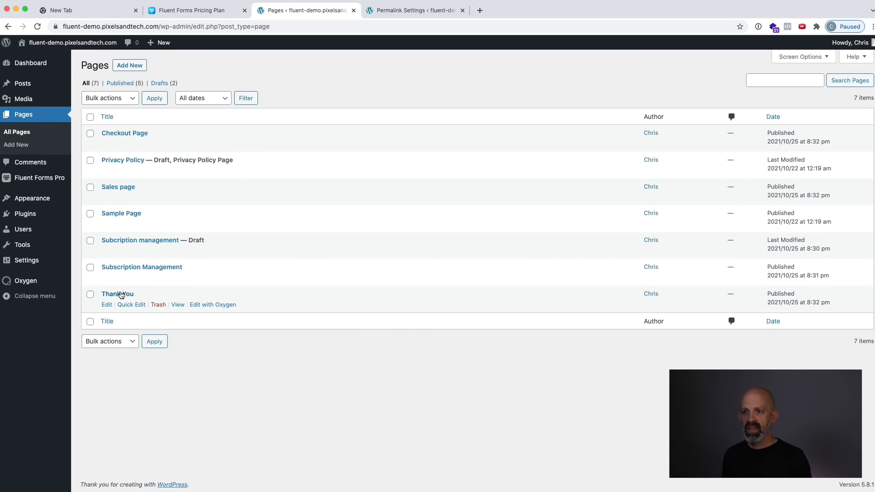
pyautogui.click(213, 305)
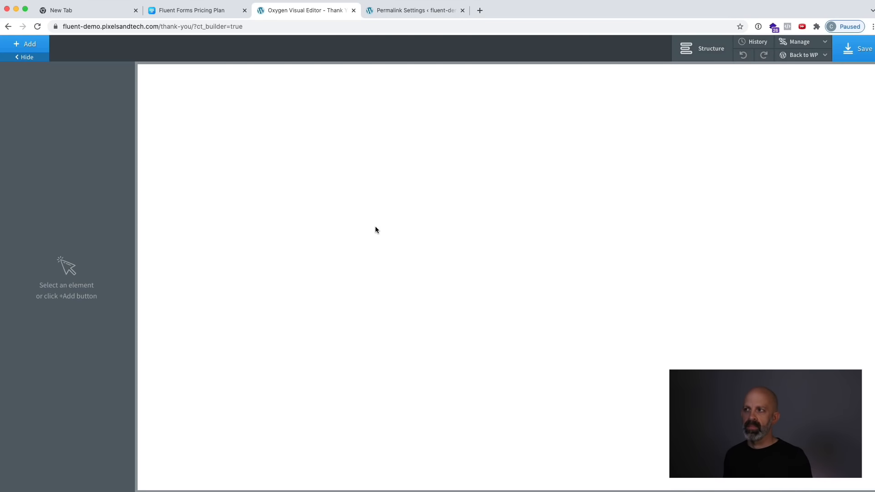
pyautogui.click(24, 45)
pyautogui.click(36, 133)
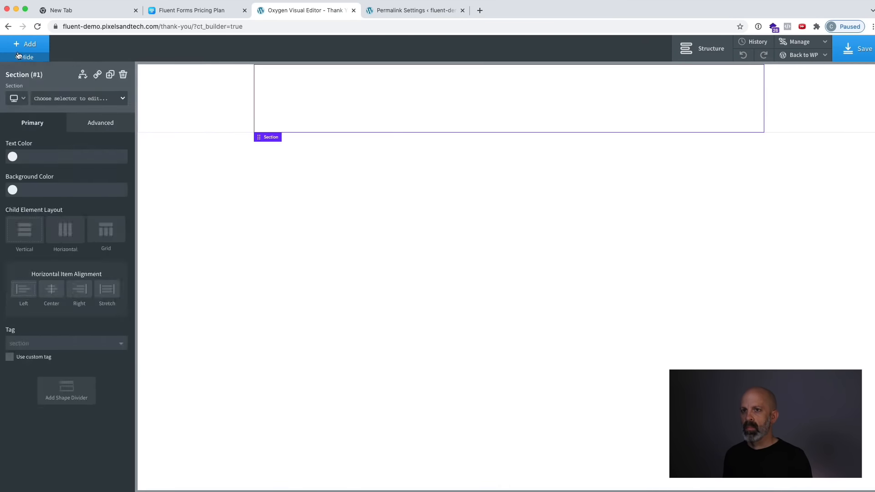
pyautogui.click(25, 44)
pyautogui.click(36, 205)
# Add an image element, upload the Pixels Tech logo for it, and place it above the heading.
pyautogui.click(25, 45)
pyautogui.click(91, 205)
pyautogui.click(25, 44)
pyautogui.click(35, 377)
pyautogui.click(88, 183)
pyautogui.moveTo(865, 198); pyautogui.dragTo(665, 198)
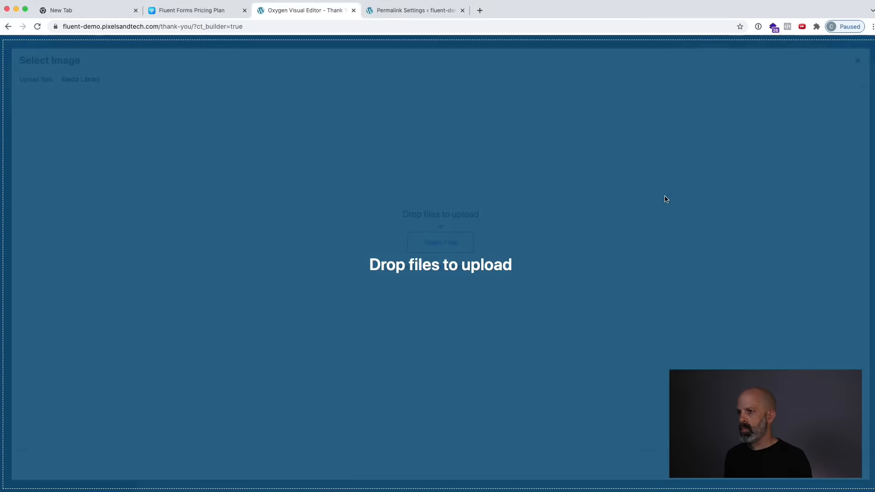
pyautogui.click(841, 463)
pyautogui.moveTo(280, 131); pyautogui.dragTo(287, 106)
# Set the heading to "Welcome to the course!" and the text below it to "Please check your email for login details.".
pyautogui.doubleClick(373, 130)
pyautogui.write('Welcome to the course!')
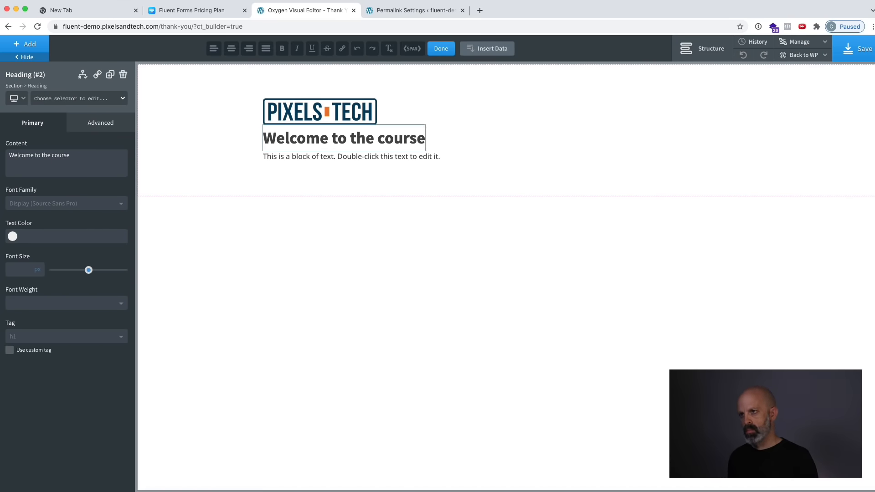
pyautogui.click(351, 156)
pyautogui.doubleClick(350, 156)
pyautogui.write('Please check yoru')
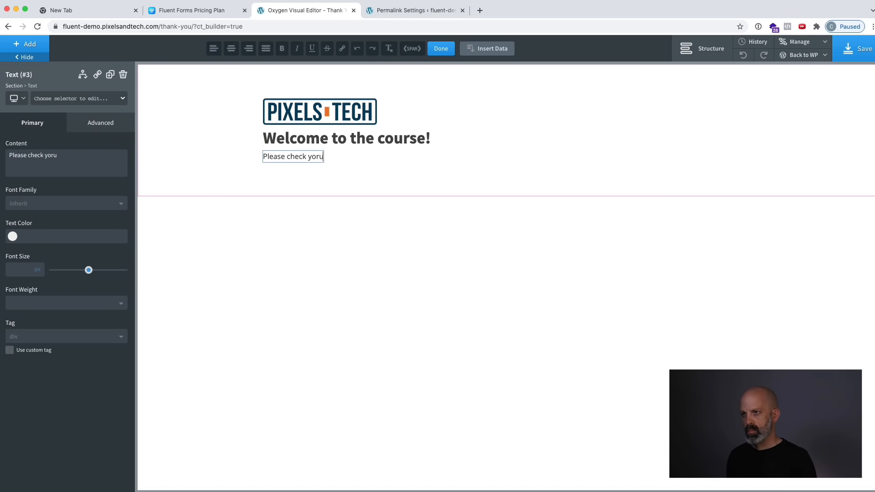
pyautogui.write(' email for login details.')
pyautogui.doubleClick(312, 156)
pyautogui.write('your')
pyautogui.click(441, 152)
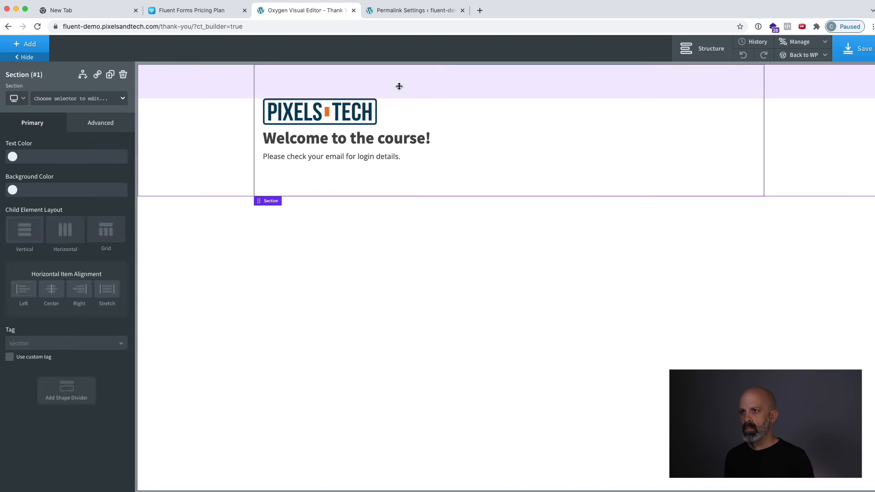
# Reduce the section's top padding and add some space beneath the logo image.
pyautogui.moveTo(399, 86); pyautogui.dragTo(398, 64)
pyautogui.click(344, 94)
pyautogui.moveTo(346, 103); pyautogui.dragTo(346, 119)
pyautogui.click(498, 148)
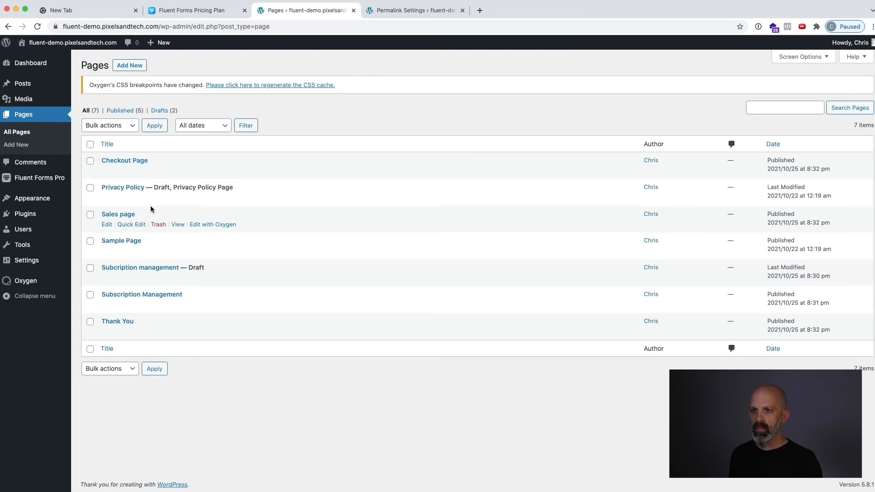
# Open the draft "Subcription management" page in the Oxygen editor and add a section containing a heading.
pyautogui.click(224, 278)
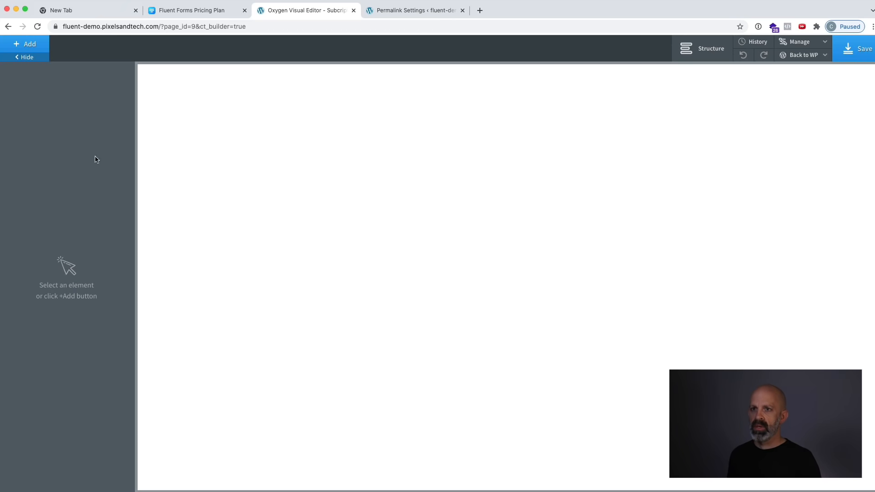
pyautogui.click(25, 45)
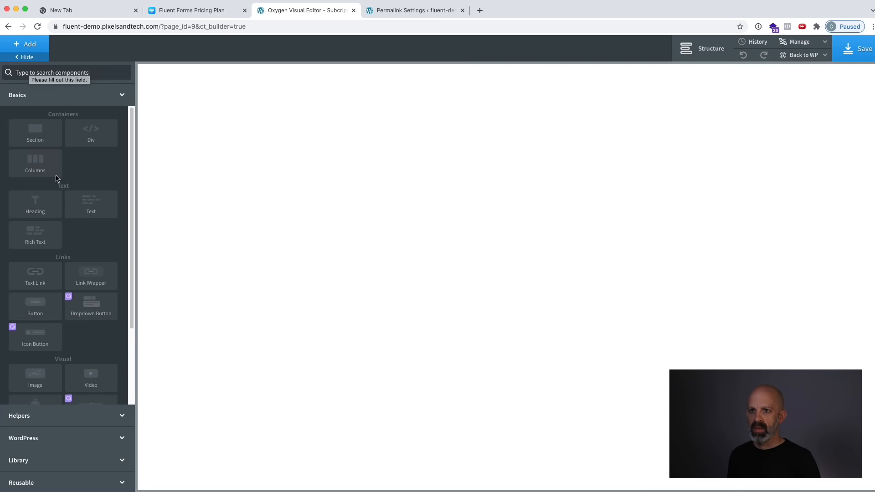
pyautogui.click(42, 142)
pyautogui.click(25, 43)
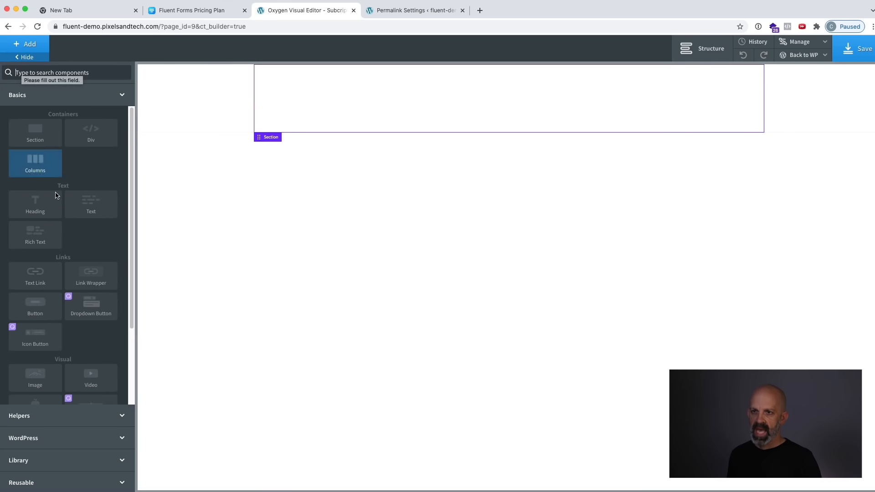
pyautogui.click(58, 212)
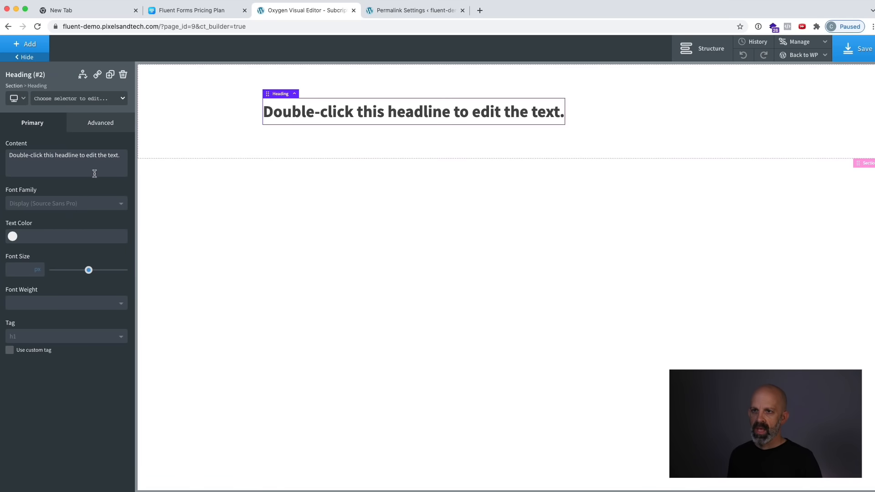
# Open Fluent Forms' Pages & Subscription Management payment settings from the WordPress admin and copy the [fluentform_payments] shortcode.
pyautogui.moveTo(804, 54)
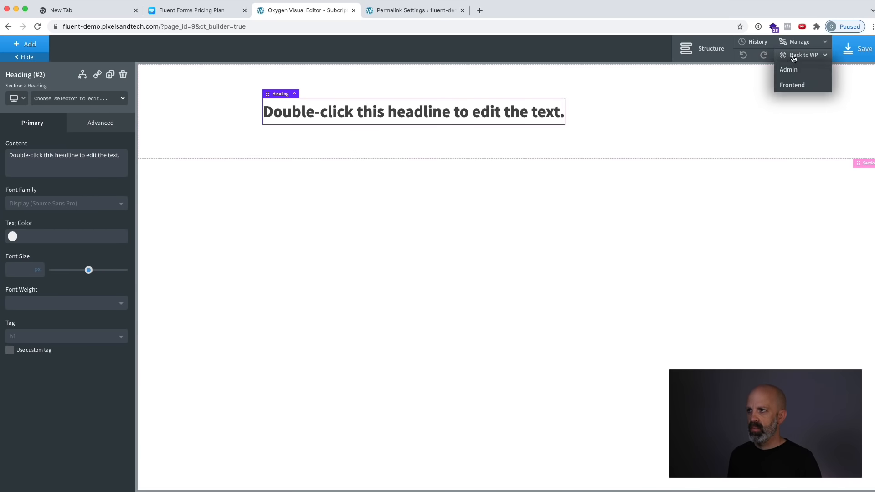
pyautogui.click(792, 84)
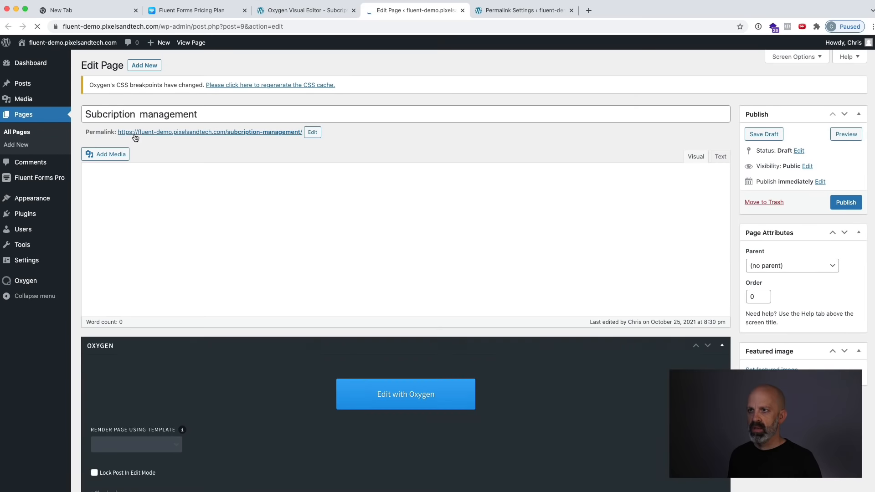
pyautogui.moveTo(48, 183)
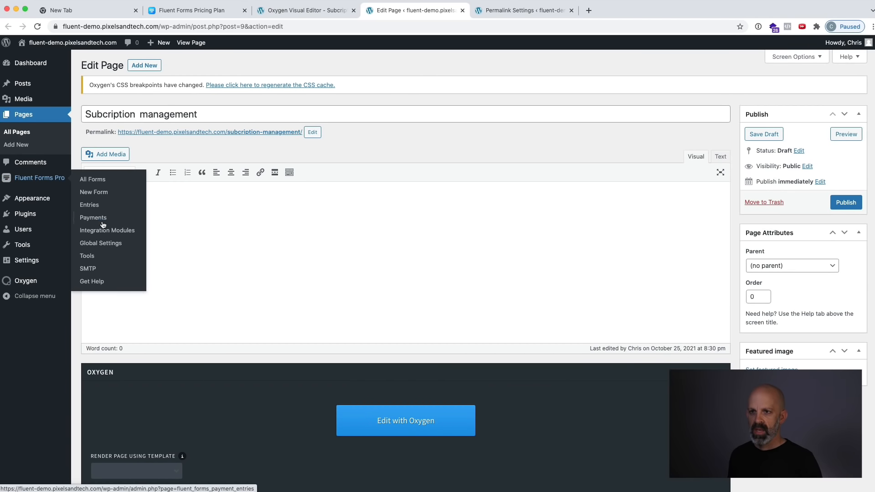
pyautogui.click(114, 244)
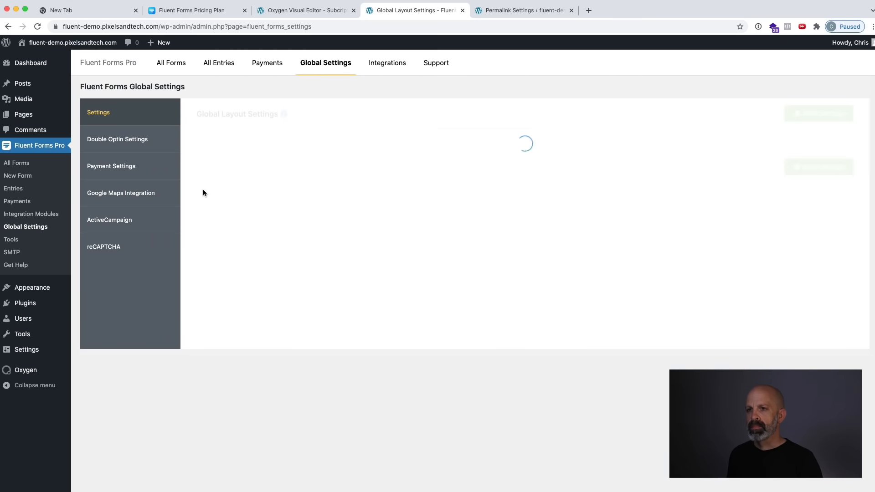
pyautogui.click(139, 170)
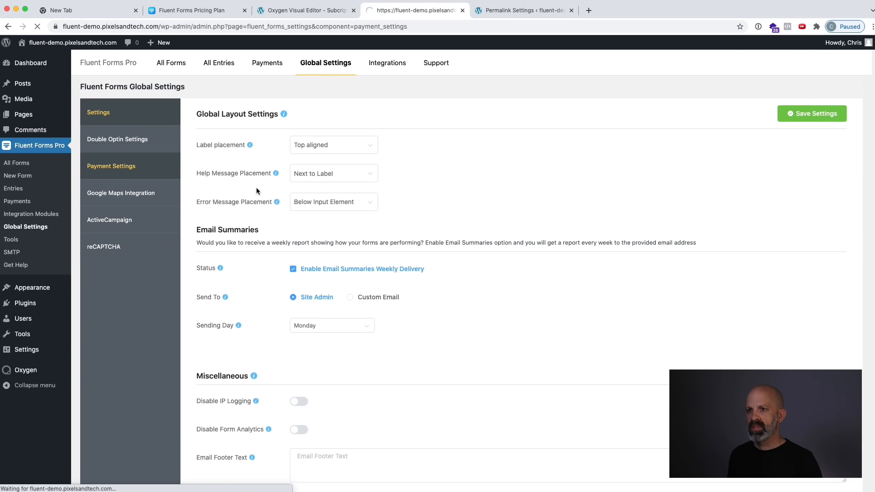
pyautogui.click(321, 142)
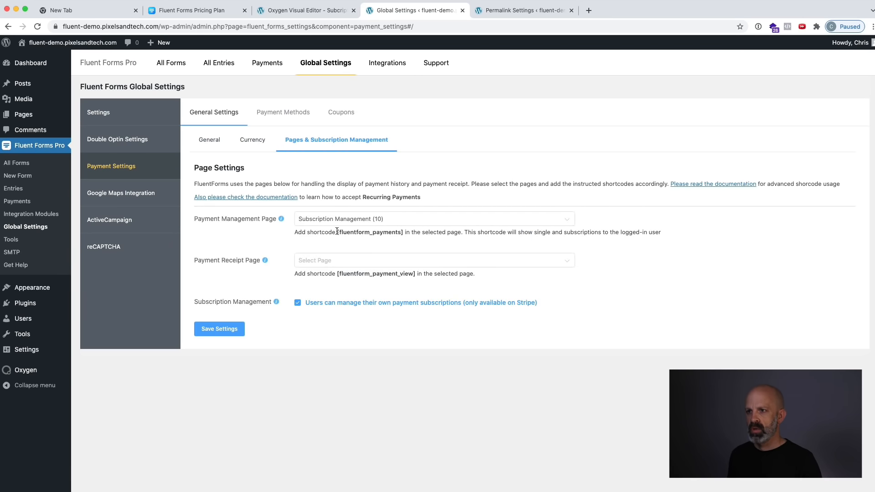
pyautogui.moveTo(337, 232); pyautogui.dragTo(402, 234)
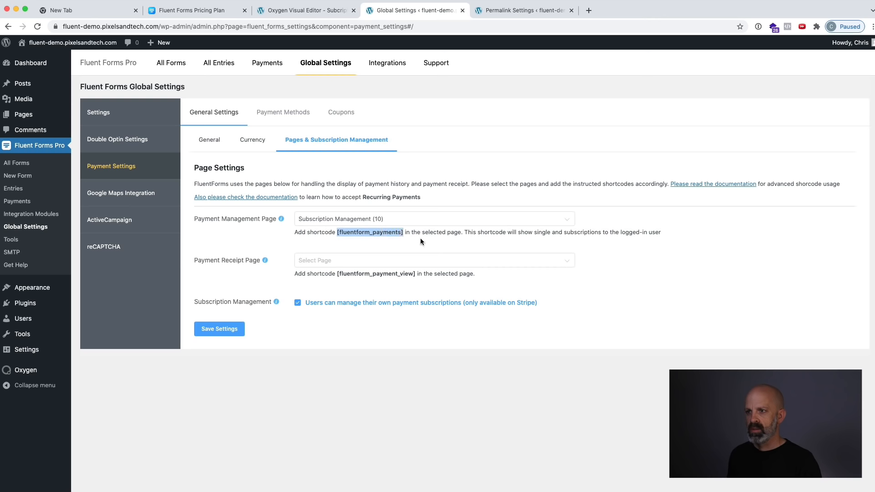
# Add a shortcode element below the heading on the subscription management page and fill it with [fluentform_payments].
pyautogui.click(332, 10)
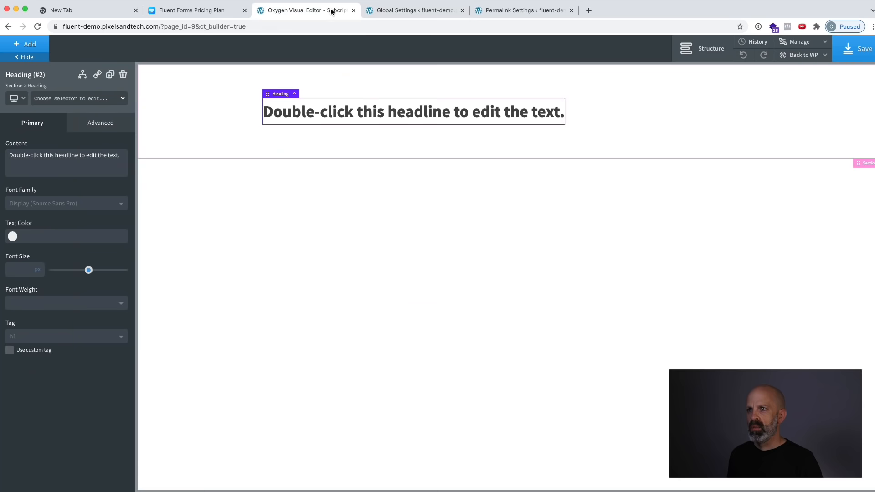
pyautogui.click(26, 44)
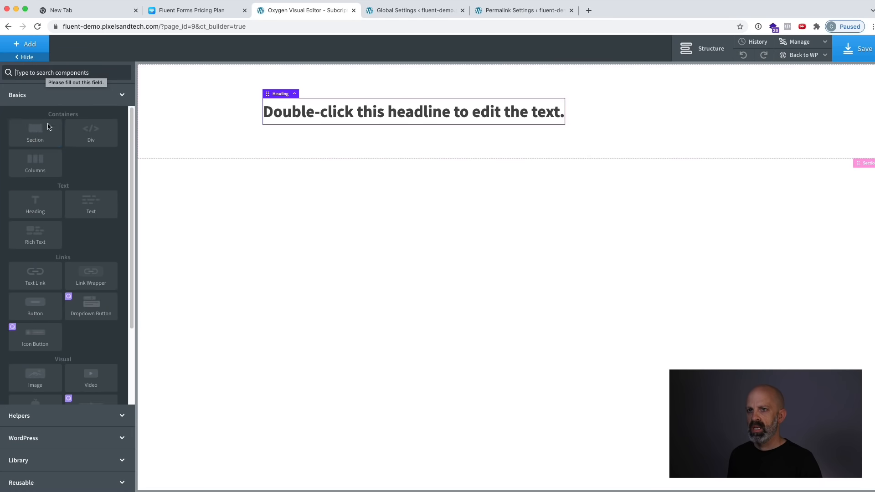
pyautogui.write('short')
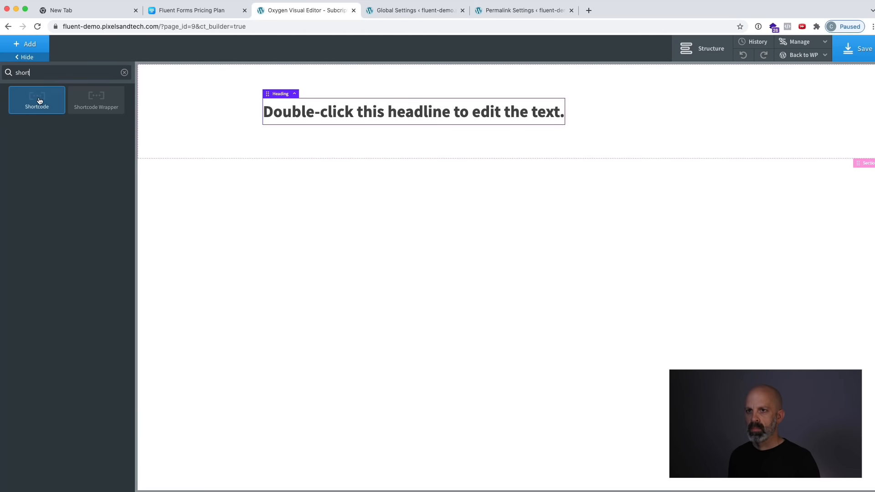
pyautogui.click(39, 101)
pyautogui.click(40, 151)
pyautogui.write('[fluentform_payments]')
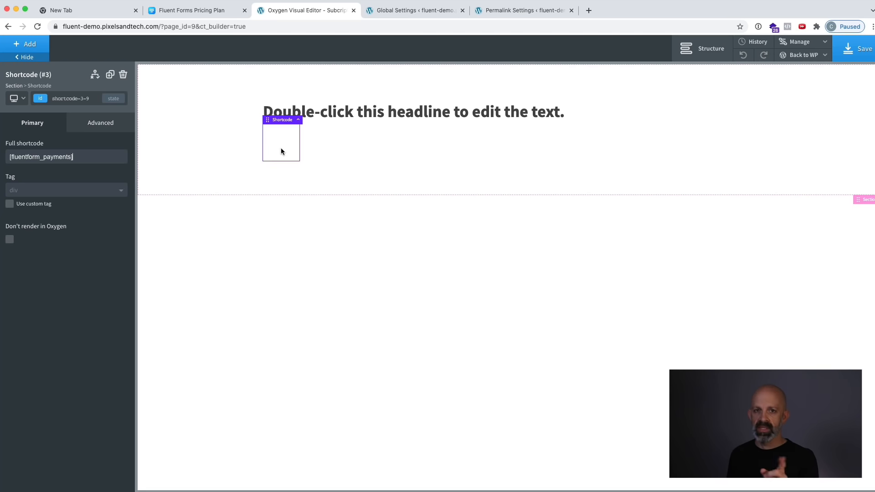
# Set the subscription management page's heading to "Your Account".
pyautogui.doubleClick(375, 111)
pyautogui.tripleClick(375, 110)
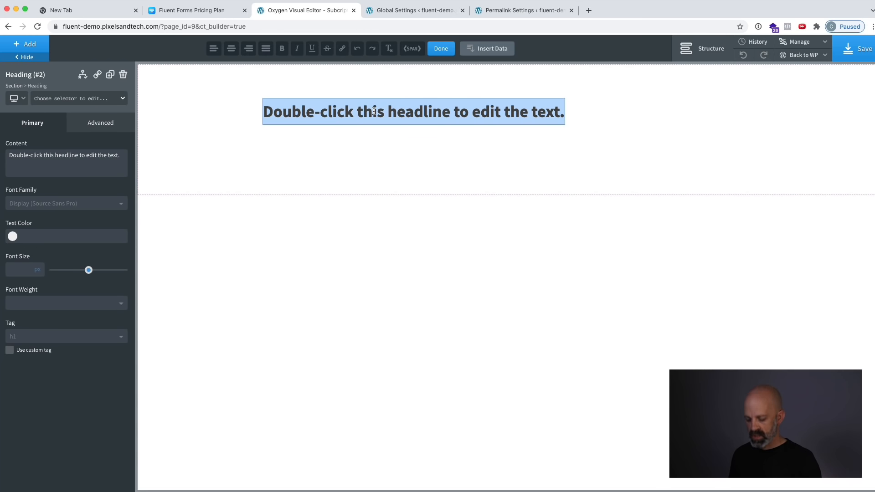
pyautogui.write('Your Account')
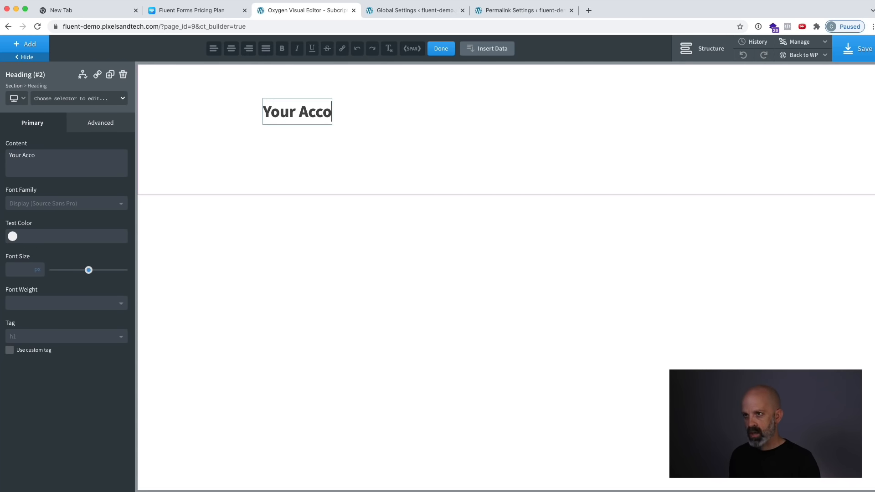
pyautogui.click(386, 152)
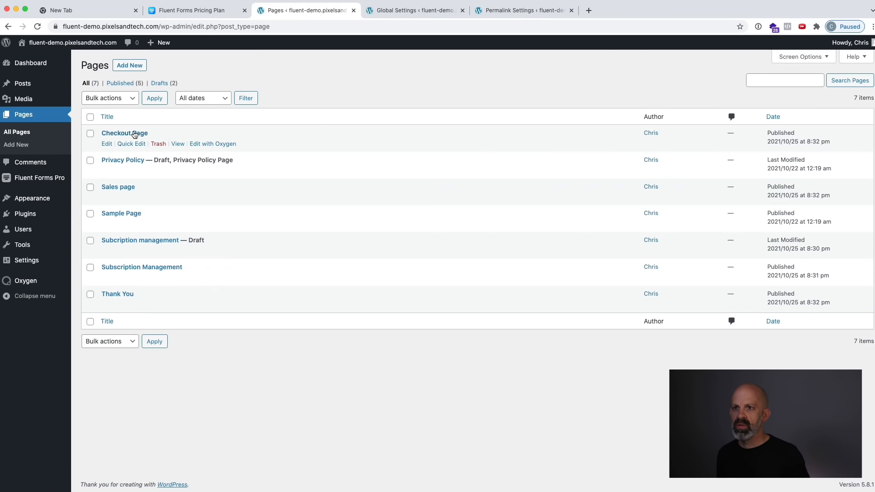
# Open the Checkout Page in the Oxygen editor and copy the Checkout Demo #2 form's shortcode from the forms list.
pyautogui.keyDown('super'); pyautogui.click(211, 144); pyautogui.keyUp('super')
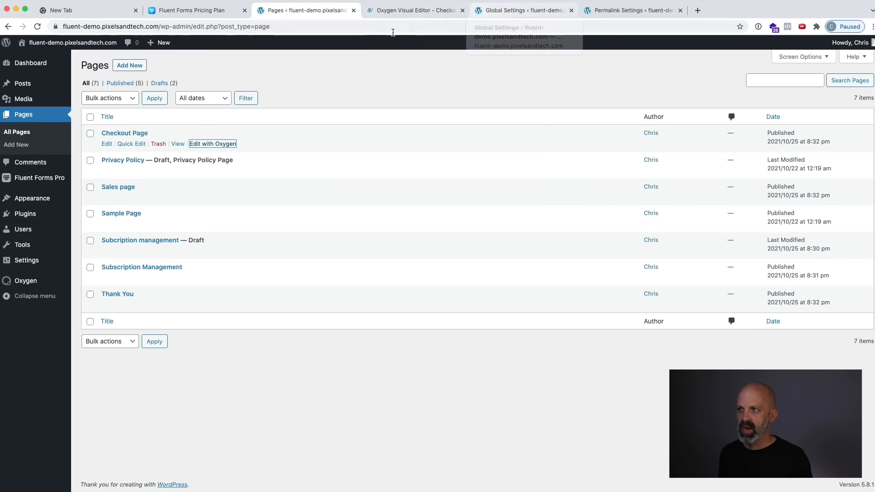
pyautogui.moveTo(41, 176)
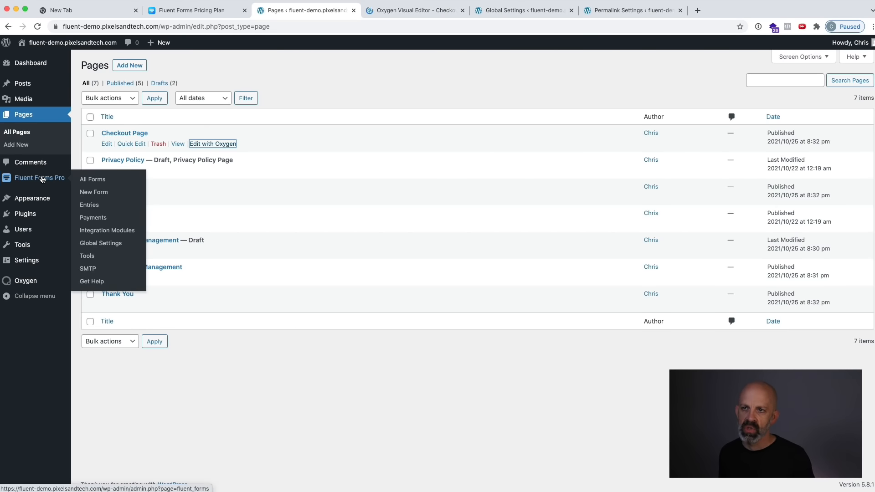
pyautogui.click(89, 180)
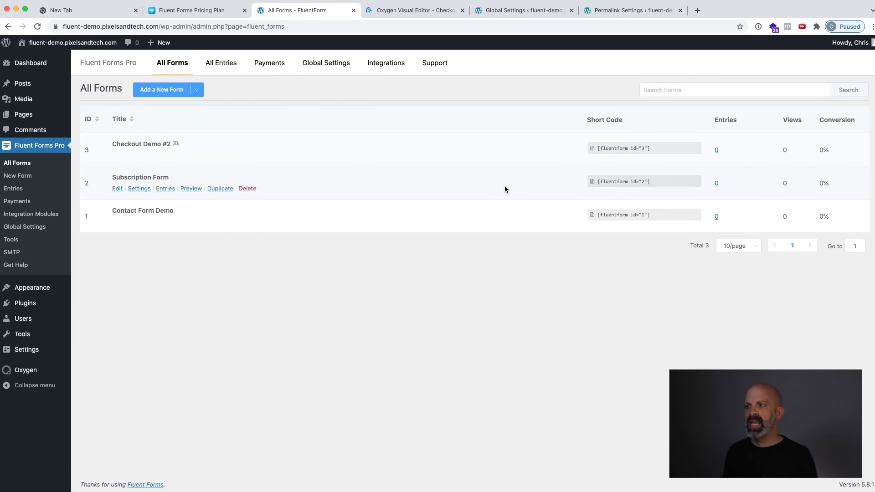
pyautogui.click(629, 149)
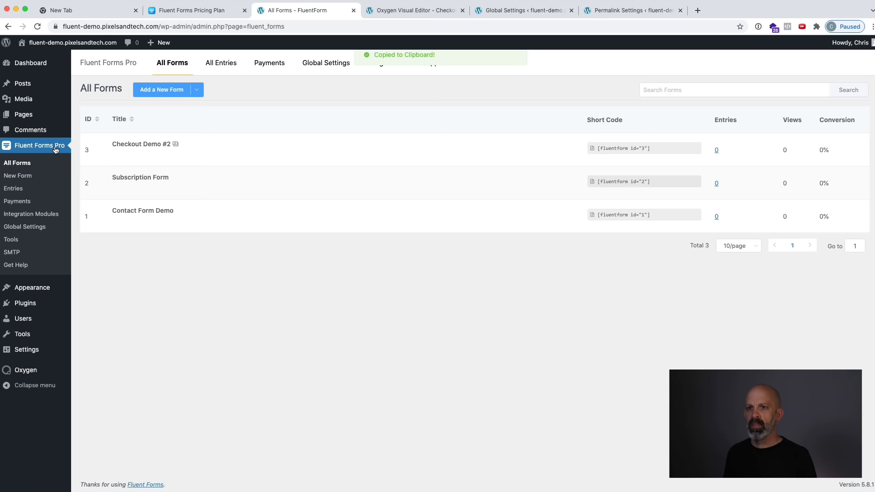
pyautogui.click(401, 10)
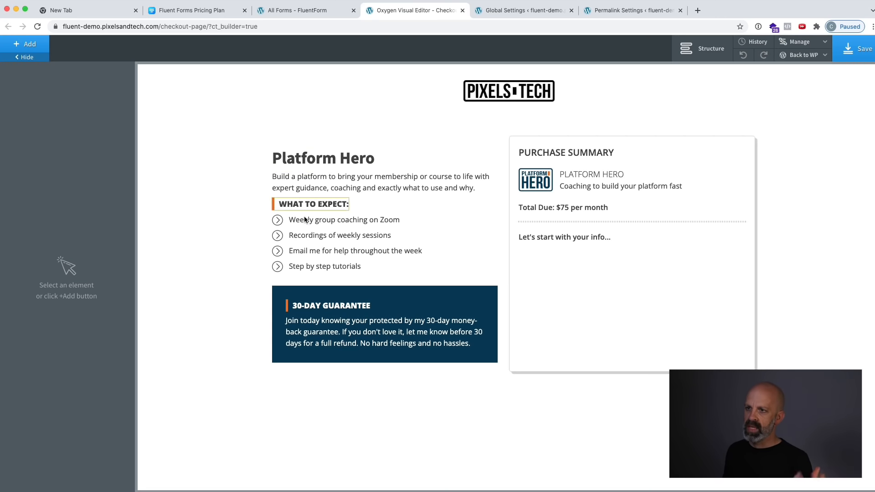
# Add some space between the Platform Hero description paragraph and the "What to expect" heading.
pyautogui.click(385, 191)
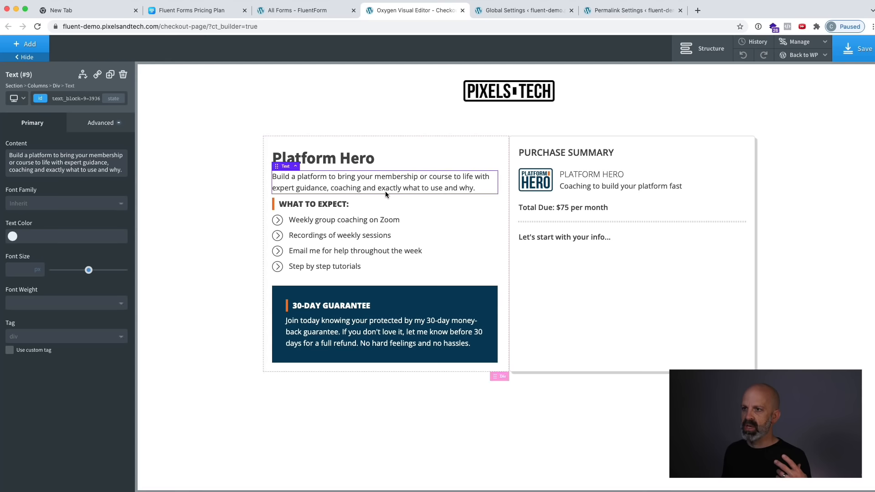
pyautogui.moveTo(387, 195); pyautogui.dragTo(387, 206)
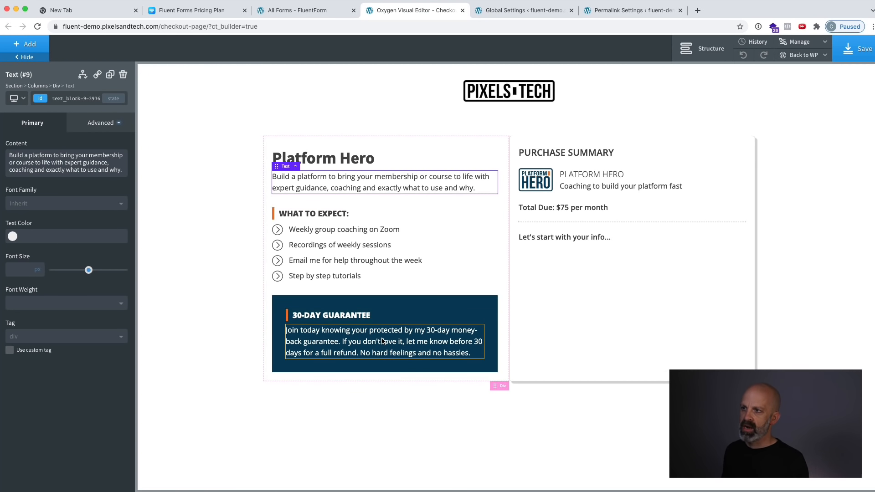
pyautogui.click(734, 179)
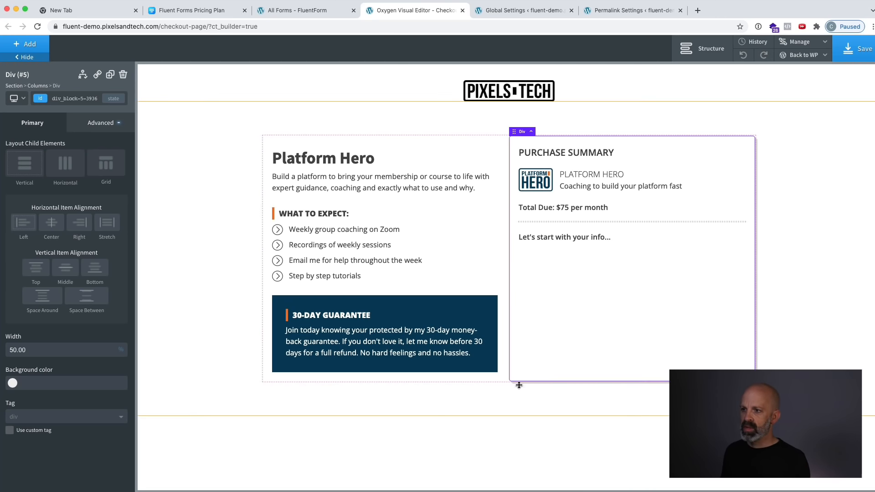
pyautogui.click(536, 404)
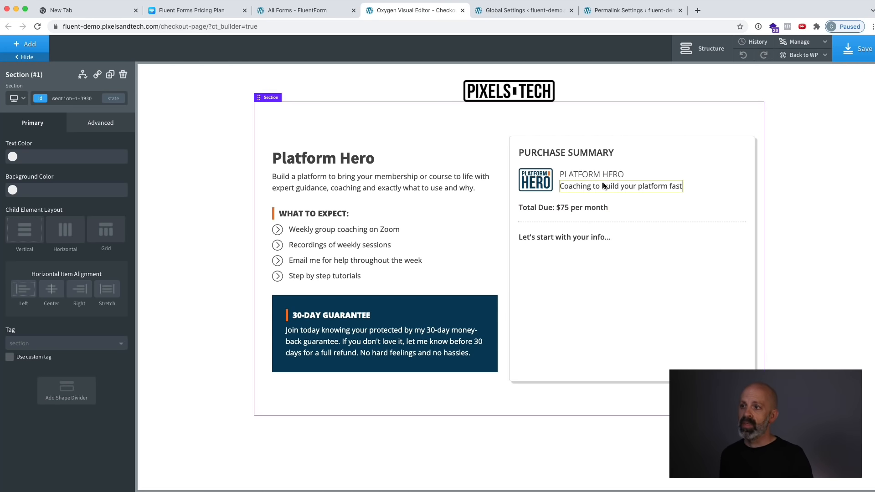
# Set the font size of the "Purchase Summary" title to 30 px.
pyautogui.click(549, 187)
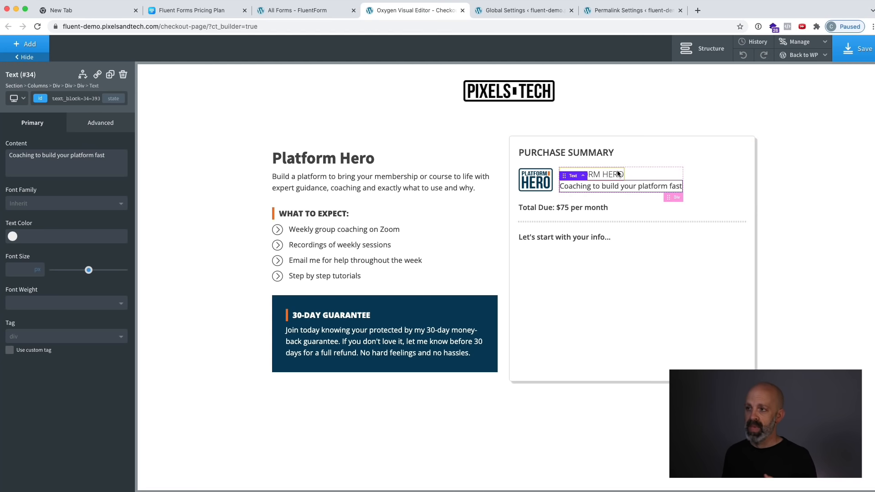
pyautogui.click(608, 153)
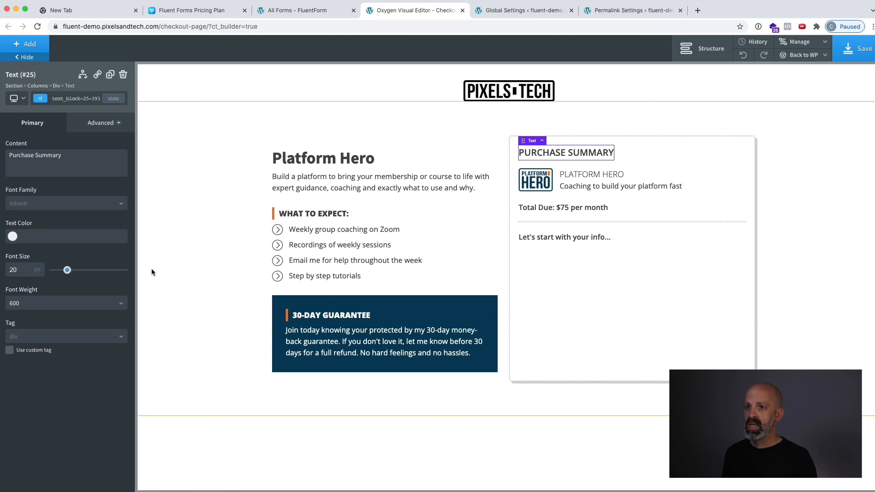
pyautogui.doubleClick(24, 270)
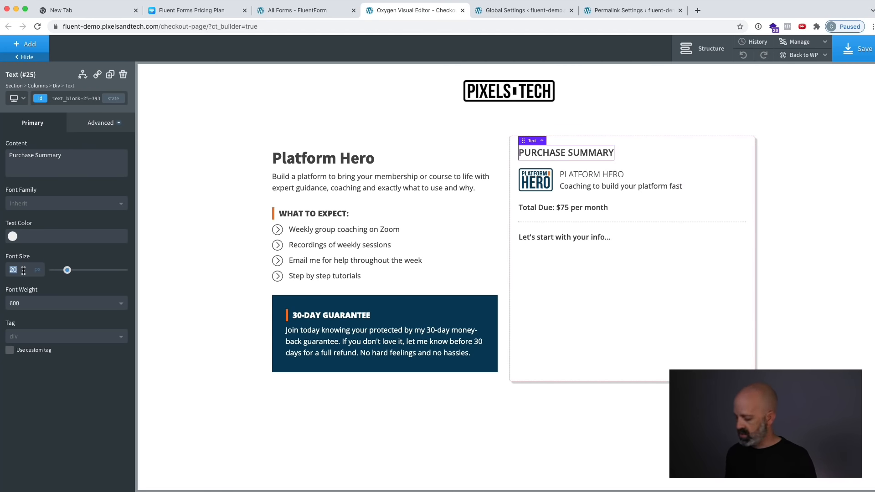
pyautogui.write('30')
# Try the text color #ff0000 on the "Purchase Summary" title and undo that color change.
pyautogui.click(13, 236)
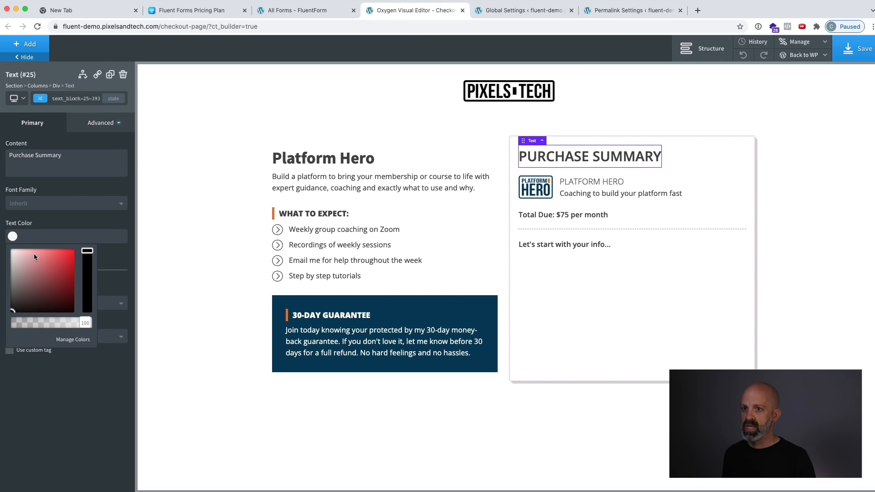
pyautogui.click(72, 251)
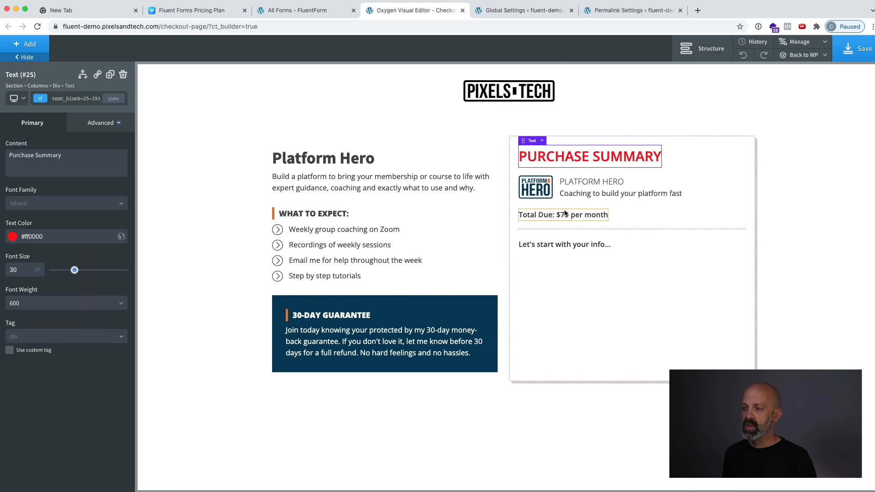
pyautogui.click(534, 196)
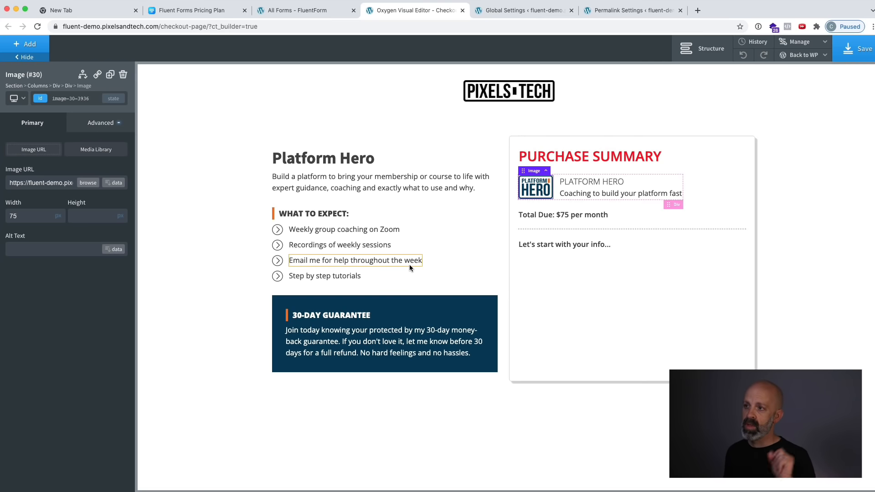
pyautogui.click(551, 307)
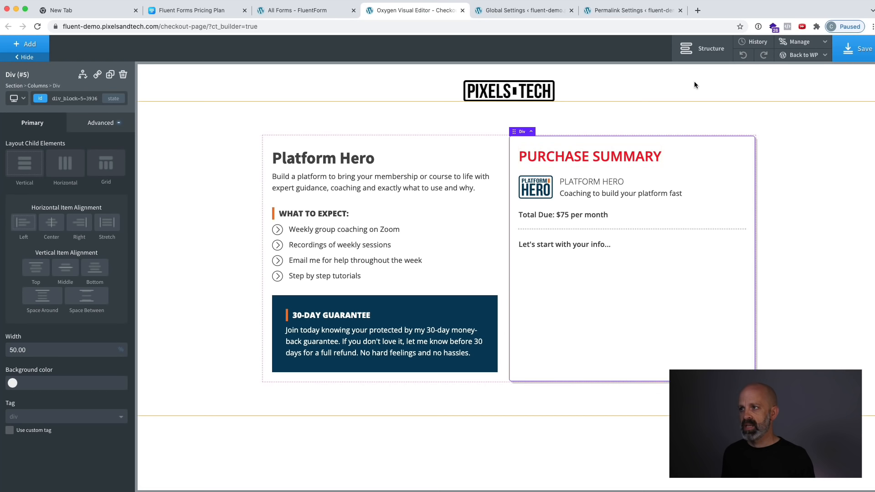
pyautogui.click(743, 55)
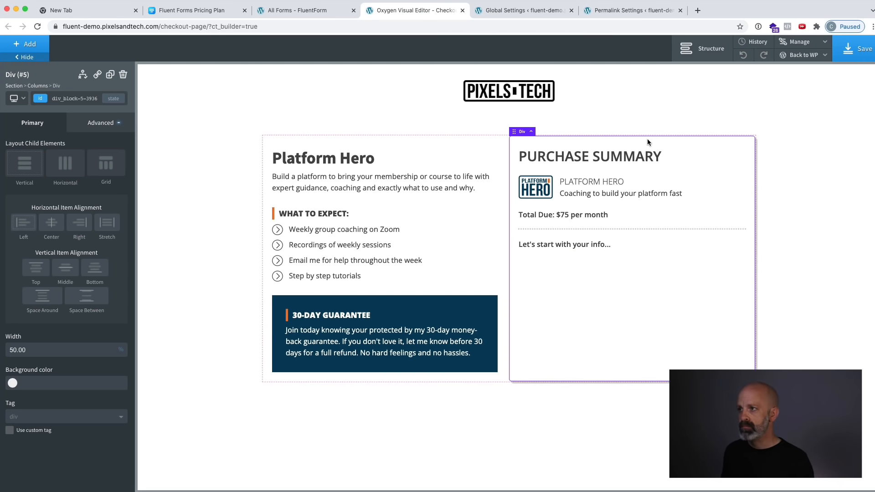
# Add a Shortcode element below the "Let's start with your info..." text in the Purchase Summary box.
pyautogui.click(701, 49)
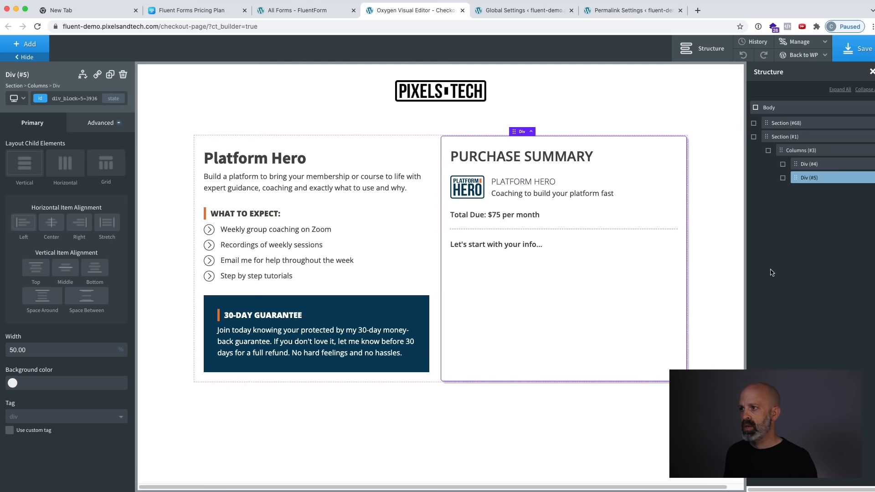
pyautogui.click(526, 245)
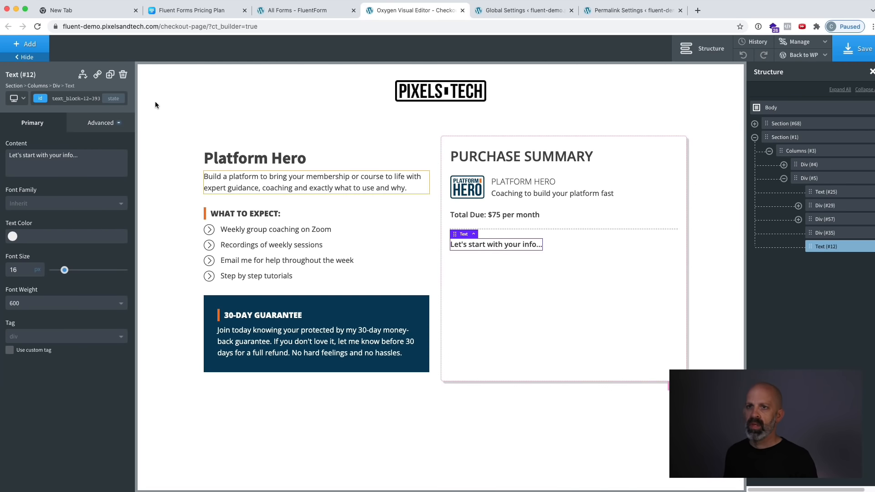
pyautogui.click(27, 45)
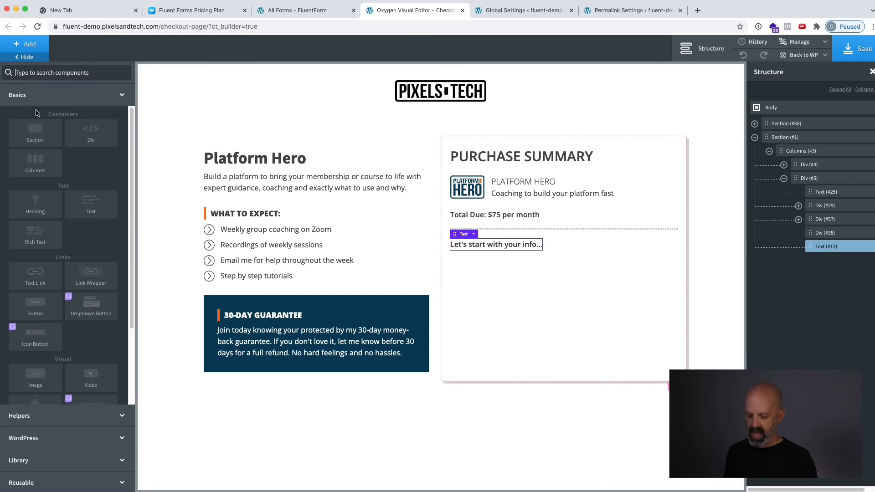
pyautogui.write('shortcode')
pyautogui.click(35, 108)
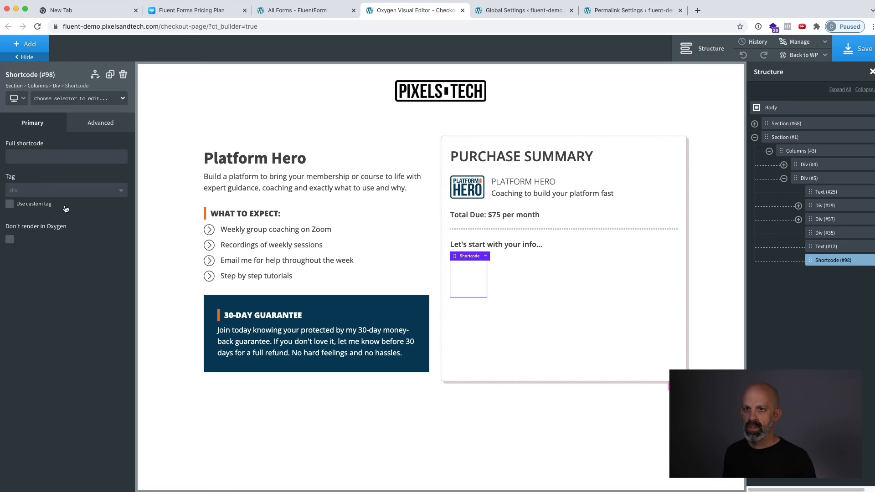
# Set the element's full shortcode to [fluentform id="3"], save the checkout page and view it on the front end.
pyautogui.click(49, 156)
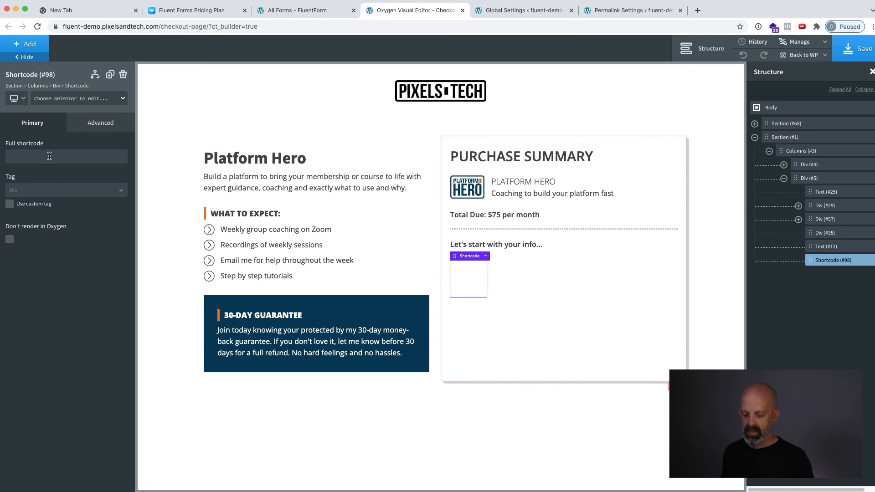
pyautogui.write('[fluentform id="3"]')
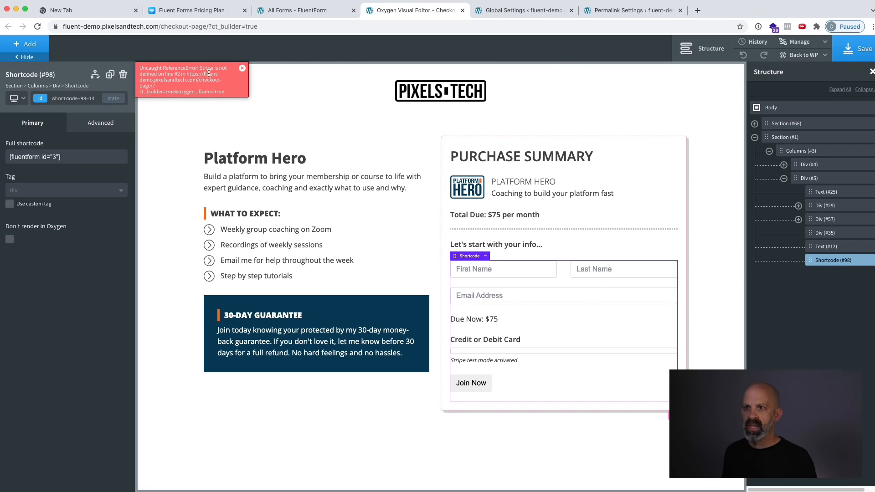
pyautogui.click(243, 69)
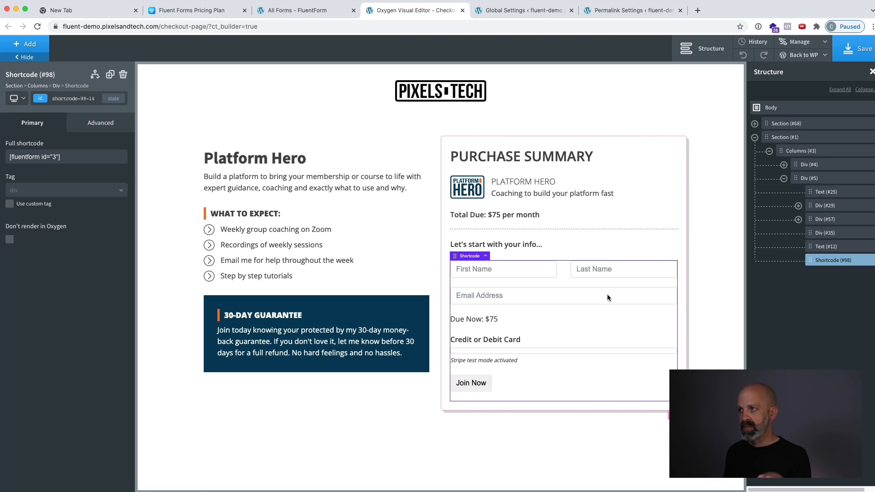
pyautogui.click(859, 48)
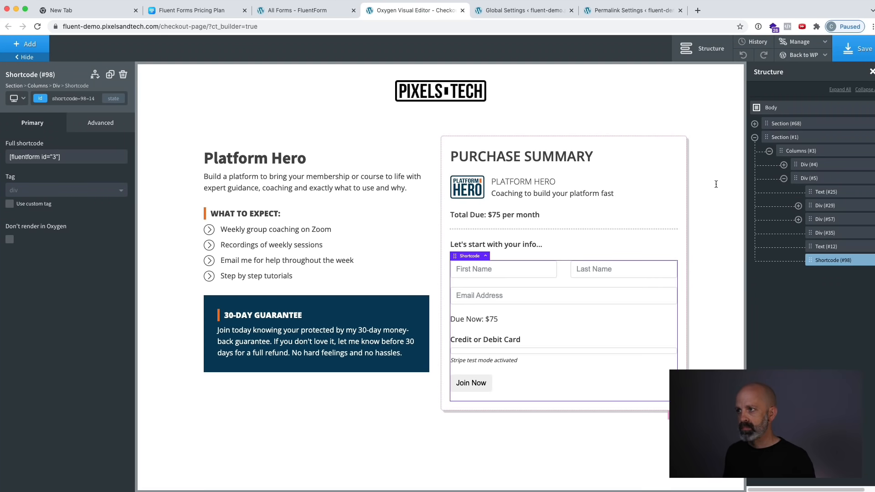
pyautogui.click(794, 84)
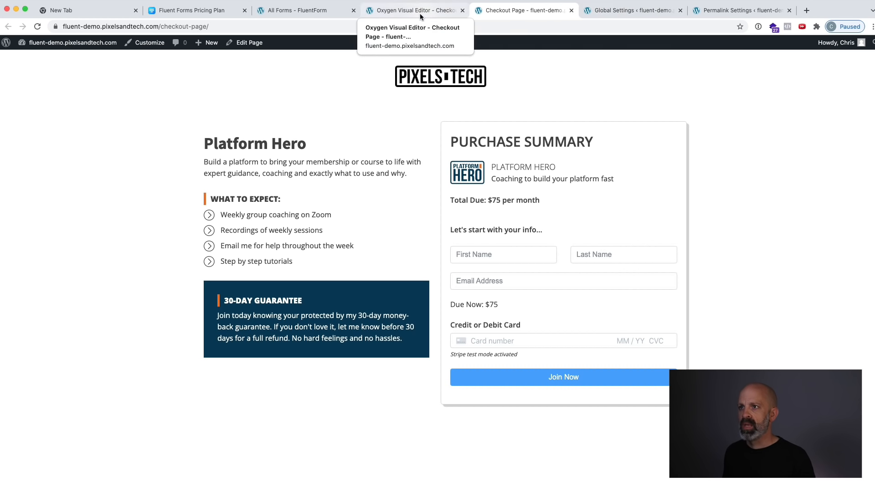
# In the Checkout Demo #2 form, give the "Due Now" payment field the container class ff-hidden and save the form.
pyautogui.click(308, 11)
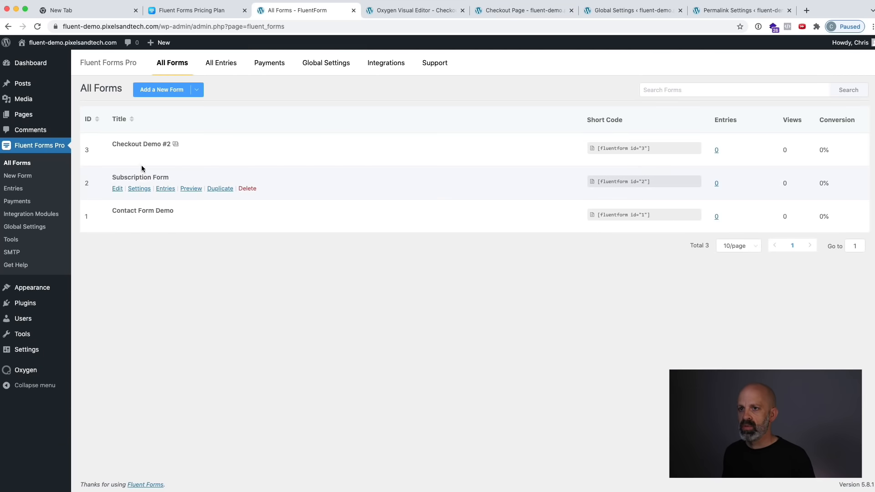
pyautogui.click(117, 155)
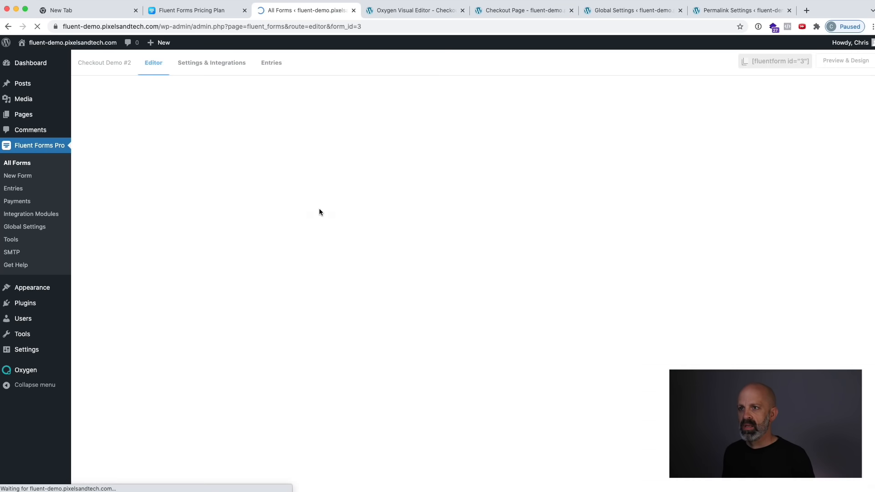
pyautogui.click(189, 181)
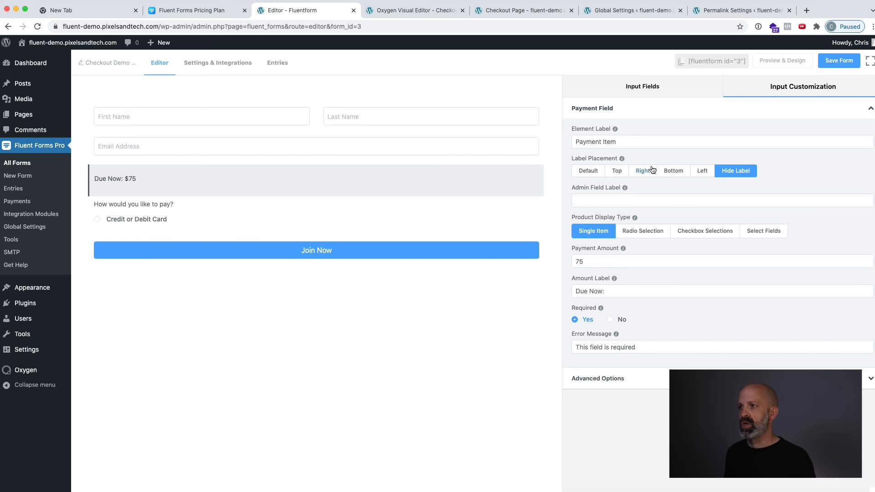
pyautogui.click(615, 377)
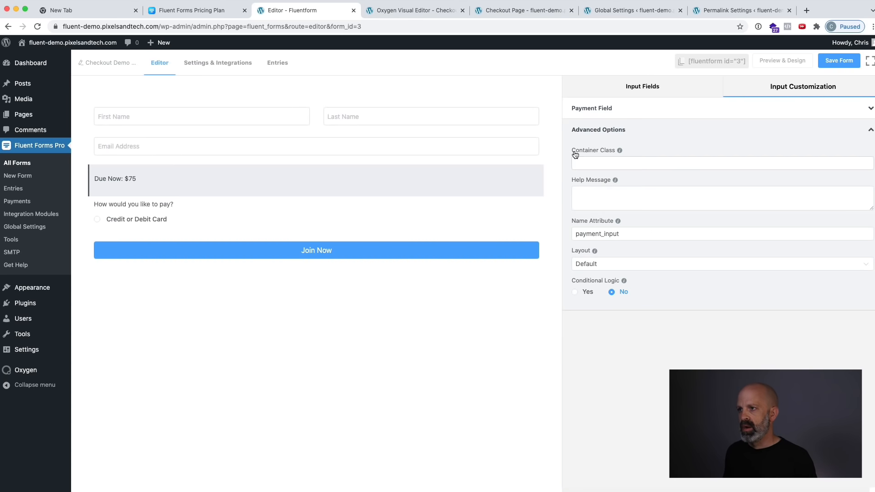
pyautogui.click(592, 165)
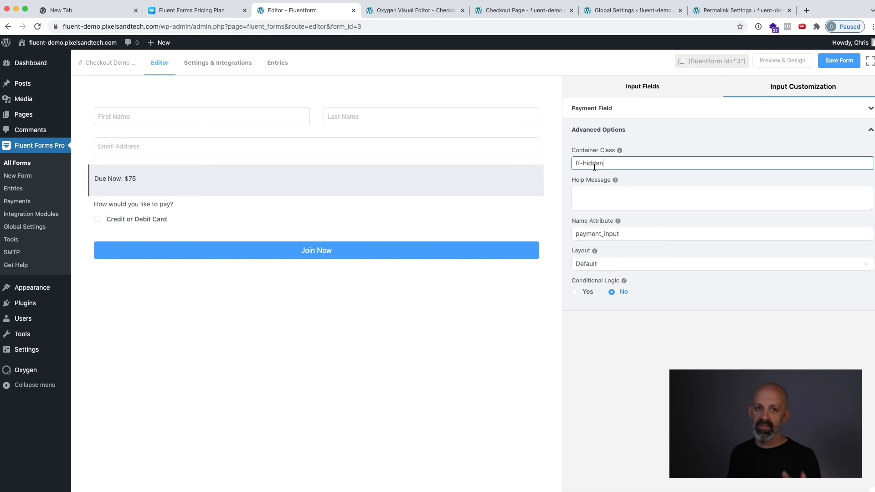
pyautogui.click(839, 60)
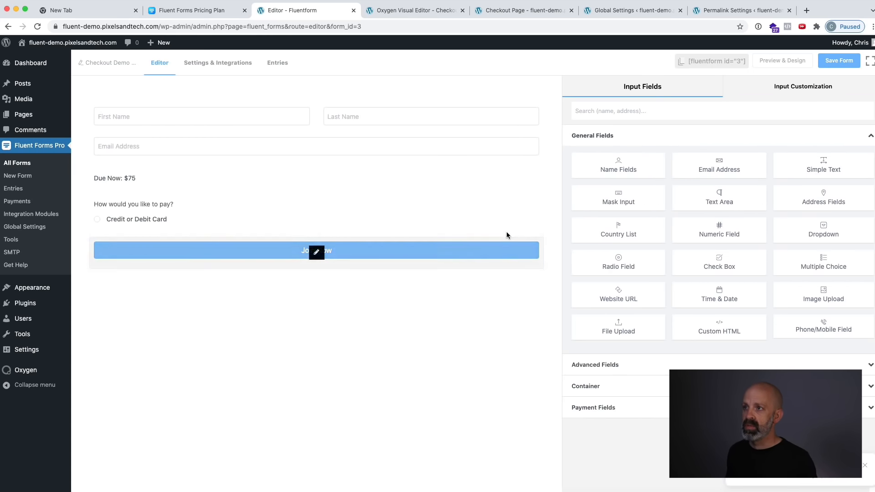
# Reload the live checkout page to check the payment item's visibility in the form.
pyautogui.click(629, 10)
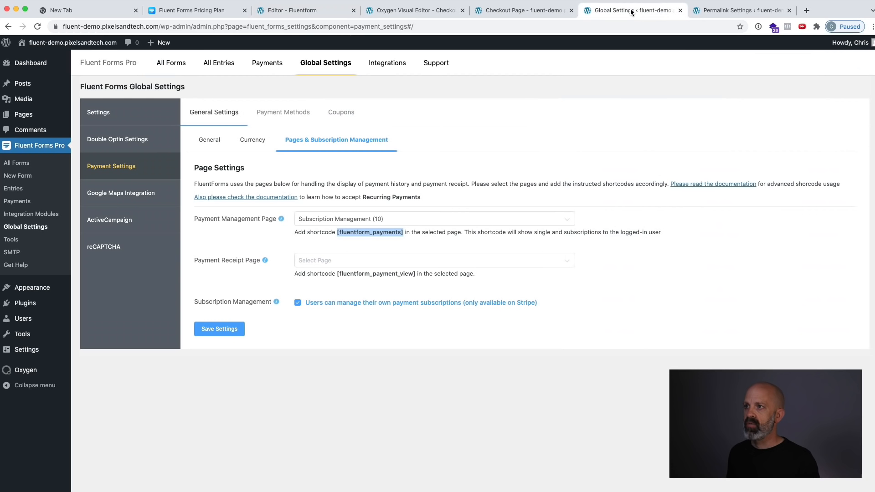
pyautogui.click(511, 12)
pyautogui.press('super+r')
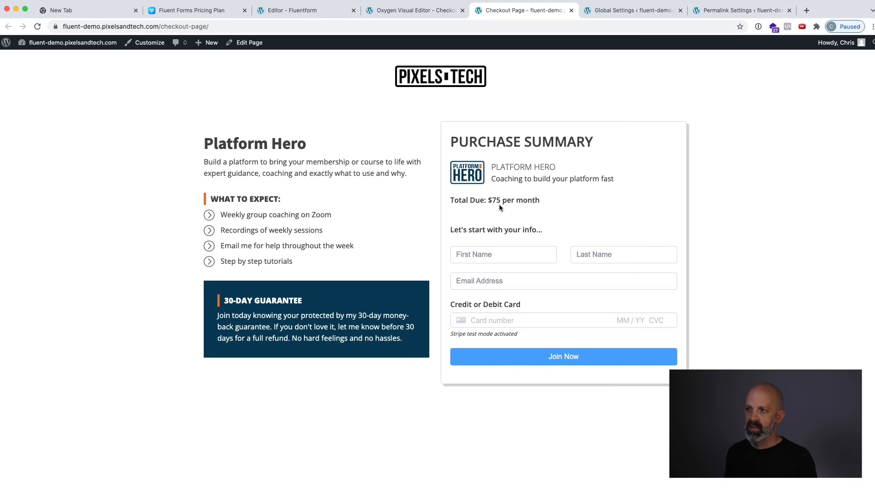
# Set the background color of the divider line below "Total Due" to #474747, save the page and reload its live version.
pyautogui.click(407, 11)
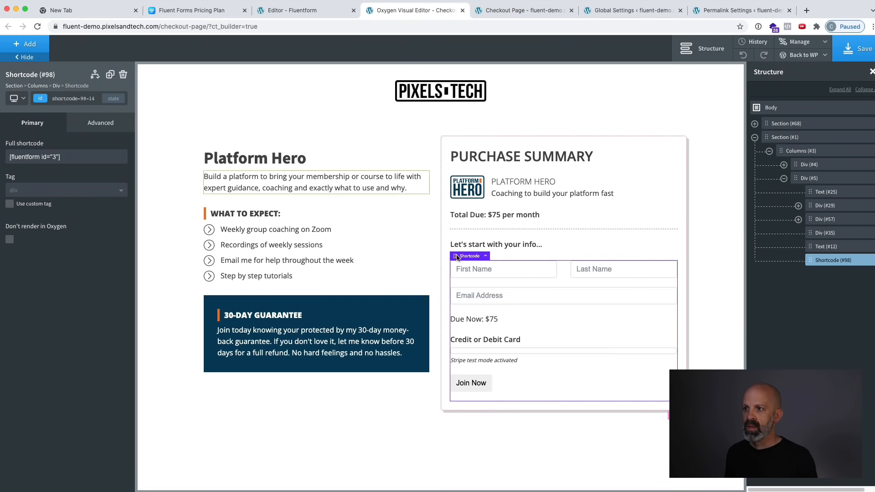
pyautogui.click(561, 226)
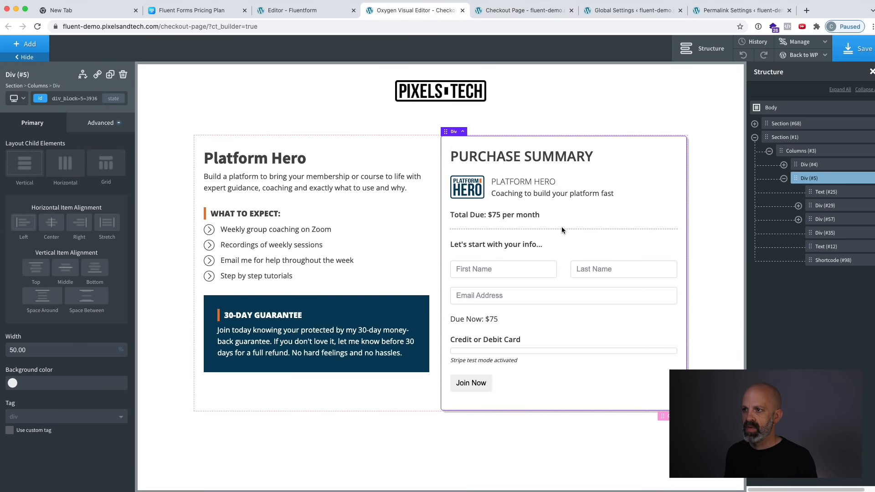
pyautogui.click(820, 219)
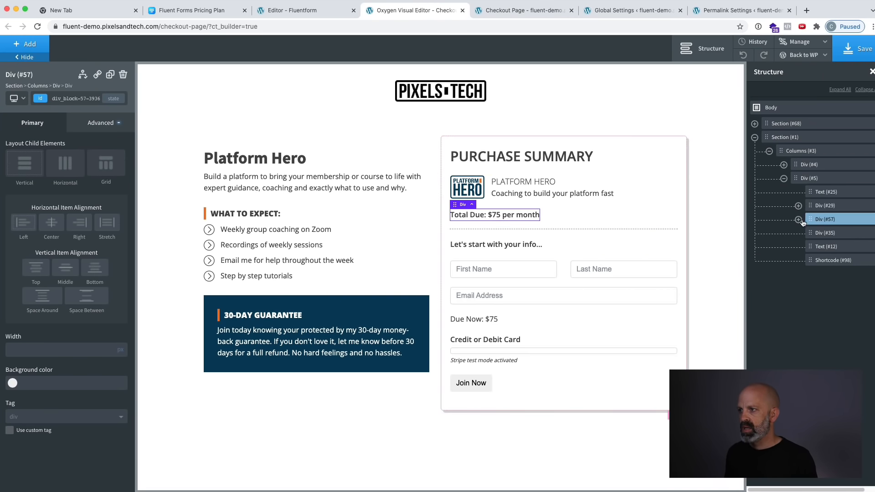
pyautogui.click(798, 220)
pyautogui.click(823, 247)
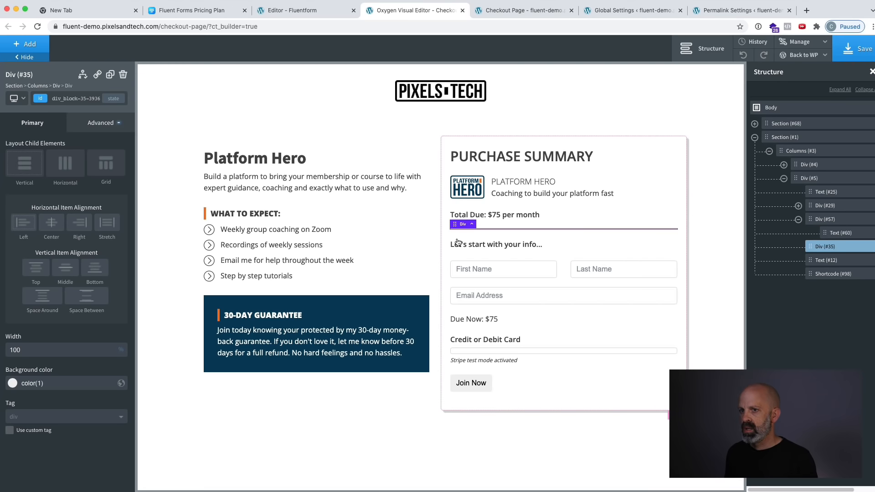
pyautogui.click(12, 384)
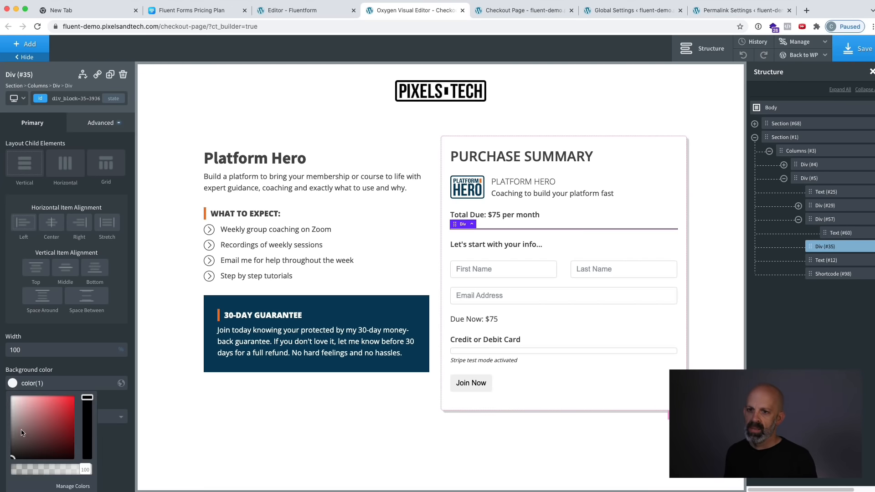
pyautogui.moveTo(21, 432)
pyautogui.mouseDown()
pyautogui.moveTo(12, 425)
pyautogui.moveTo(13, 440)
pyautogui.mouseUp()
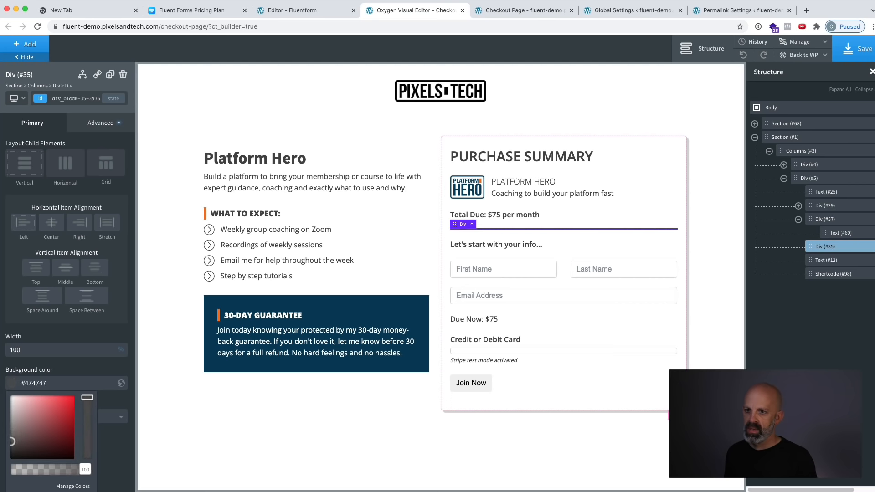
pyautogui.click(205, 419)
pyautogui.hotkey('ctrl', 's')
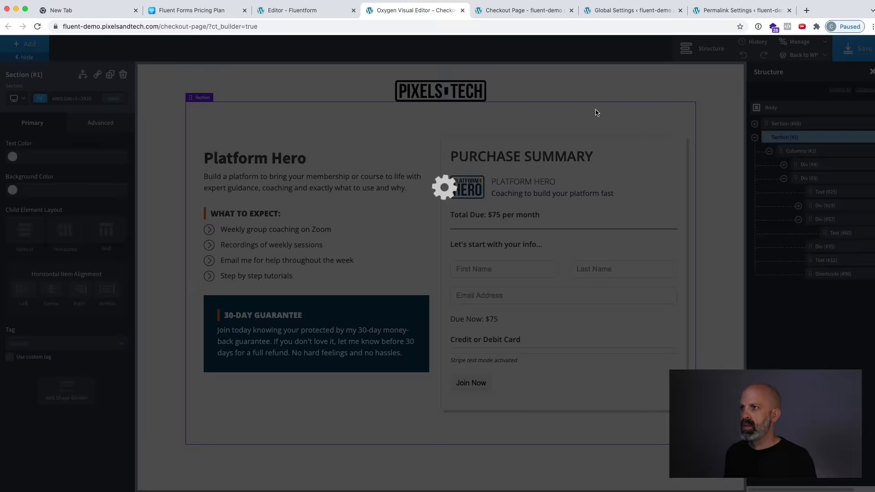
pyautogui.click(494, 14)
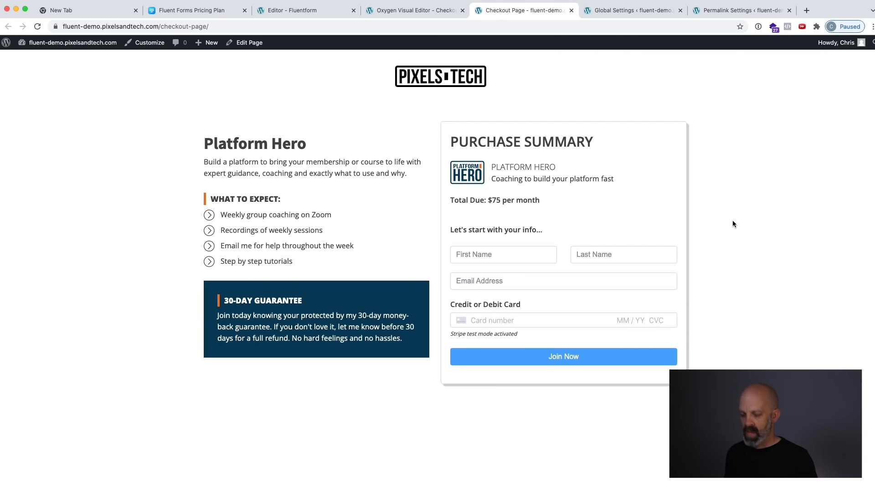
pyautogui.press('super+r')
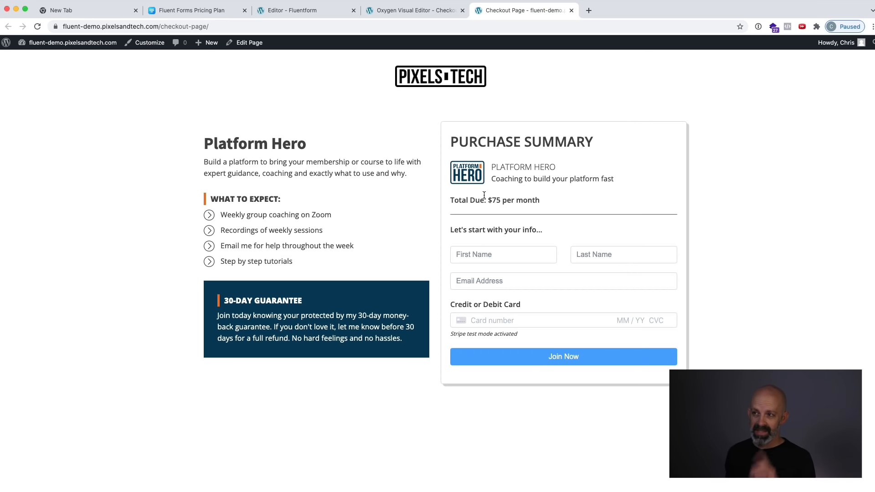
# Delete "per month" from the Total Due line in the checkout page's Purchase Summary.
pyautogui.moveTo(502, 201); pyautogui.dragTo(540, 200)
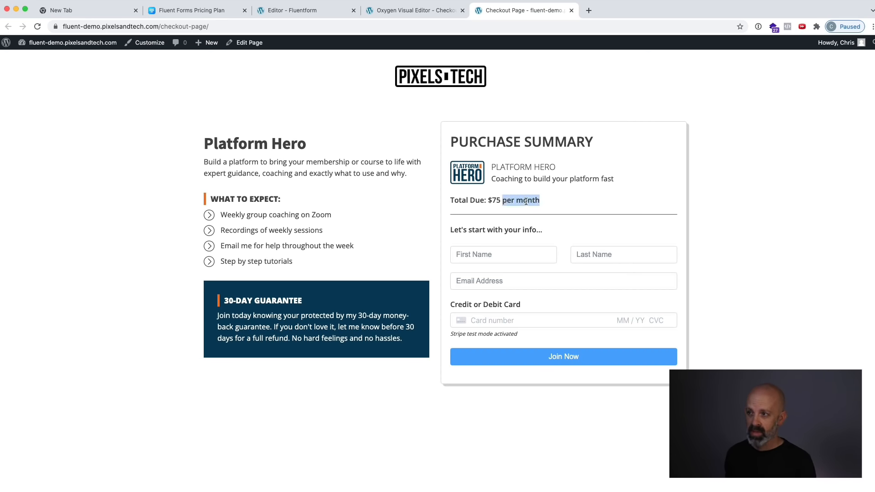
pyautogui.click(403, 14)
pyautogui.click(504, 214)
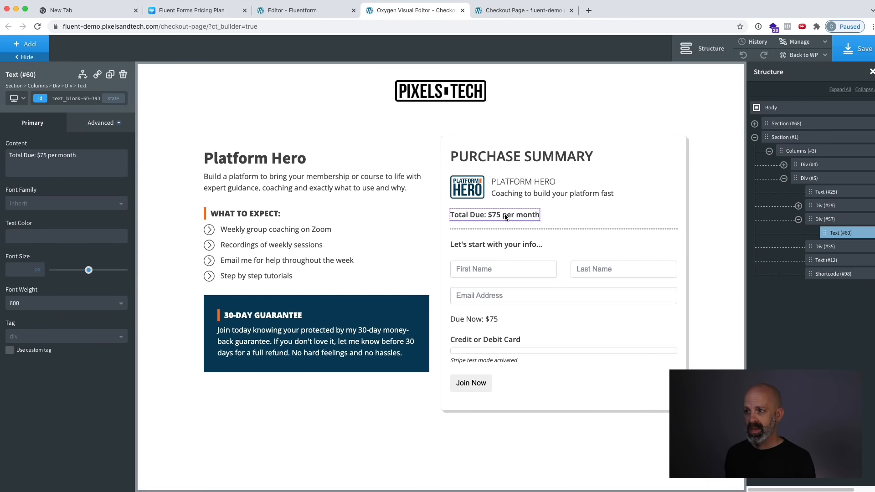
pyautogui.moveTo(503, 215); pyautogui.dragTo(540, 215)
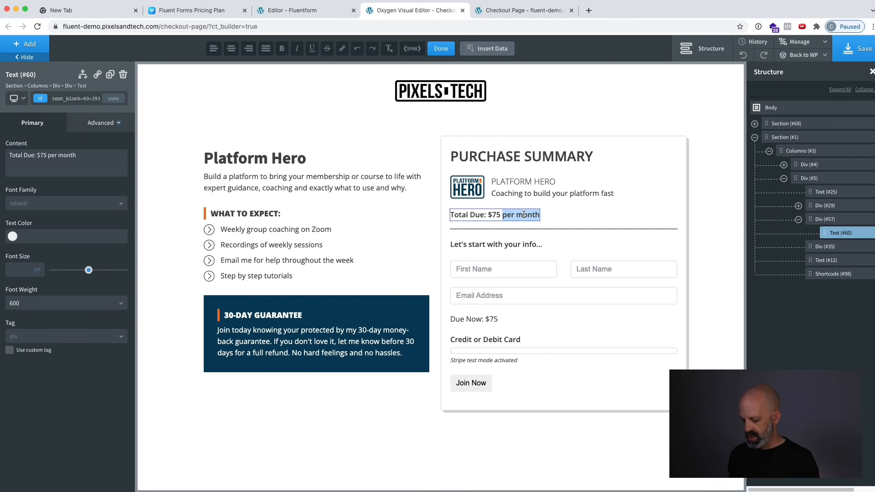
pyautogui.press('BackSpace')
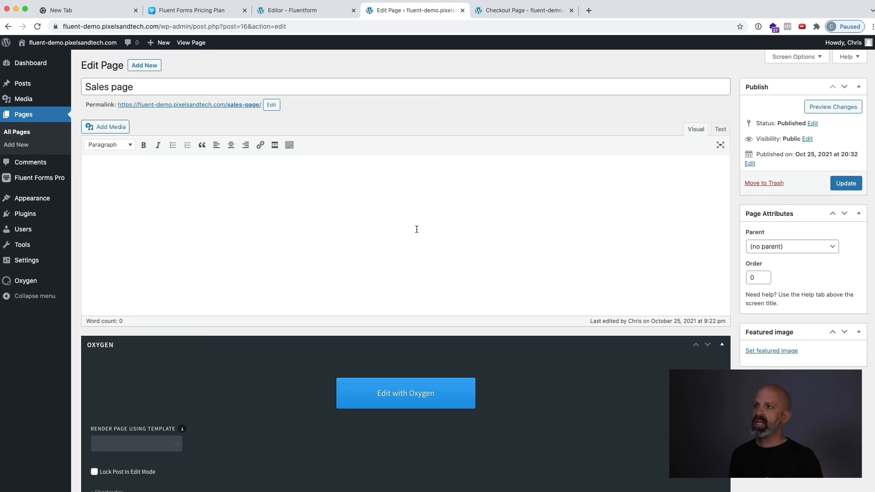
# Copy the live checkout page's URL and open the Sales page in the Oxygen editor.
pyautogui.click(488, 15)
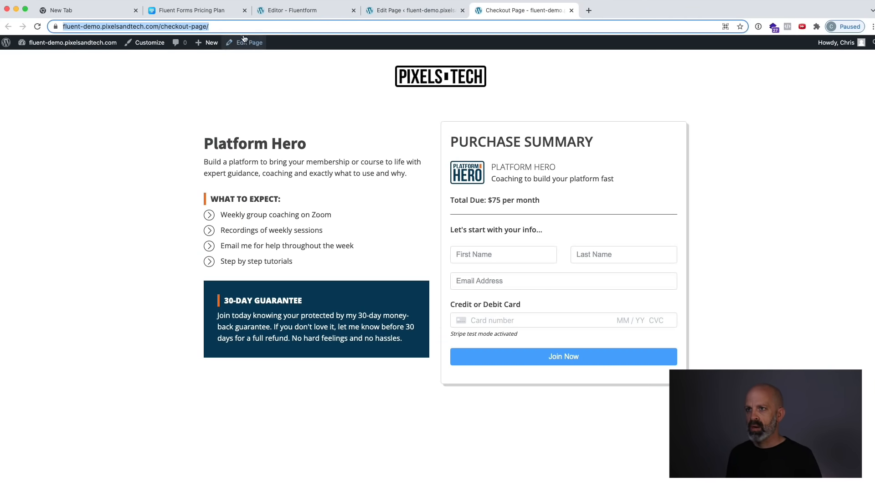
pyautogui.click(429, 8)
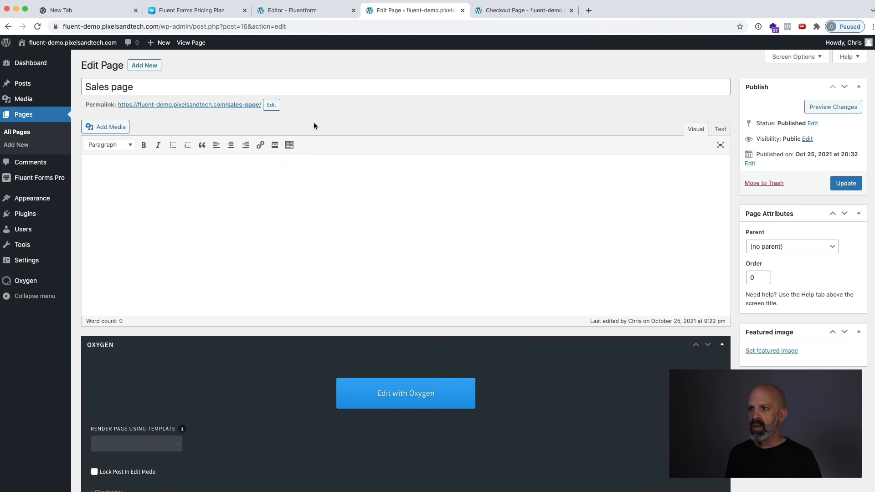
pyautogui.click(375, 392)
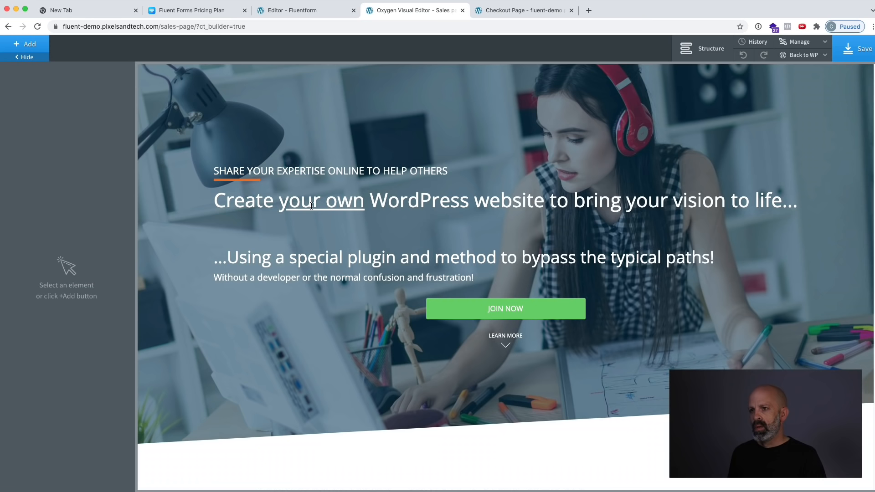
# Replace the hero "Join Now" button's URL with the fluent-demo.pixelsandtech.com/checkout-page/ address.
pyautogui.click(460, 307)
pyautogui.tripleClick(51, 157)
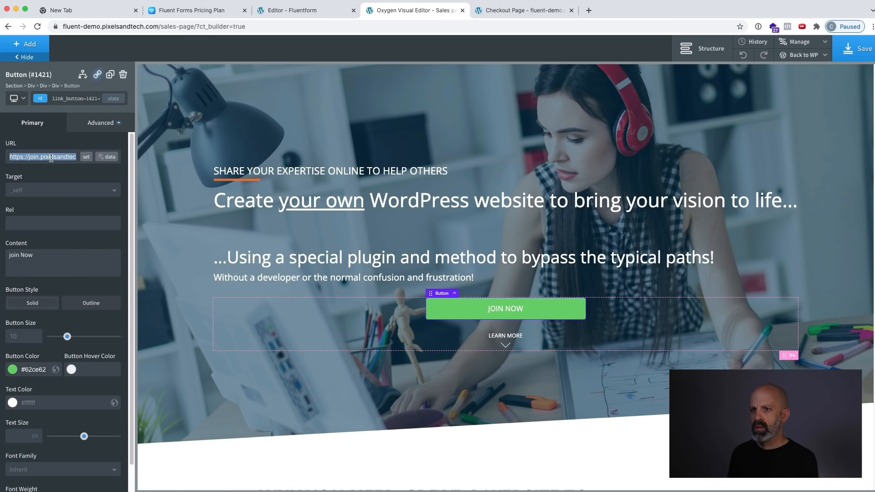
pyautogui.press('BackSpace')
pyautogui.press('super+v')
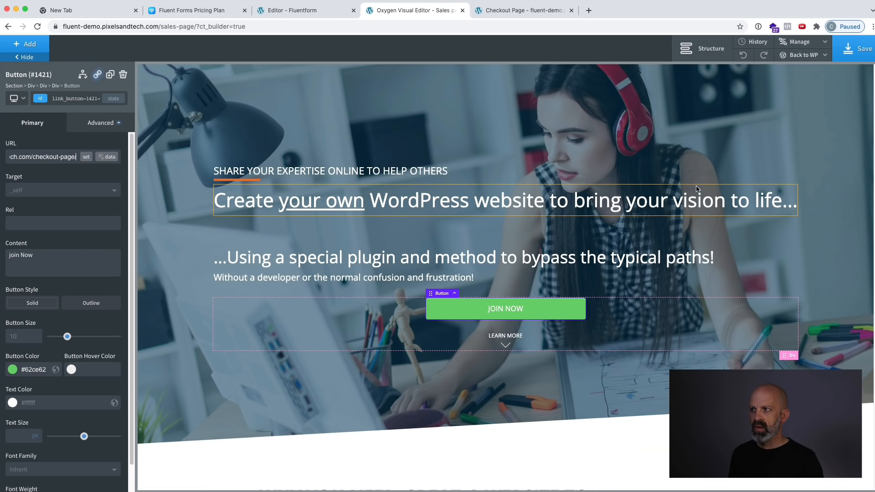
# Save the Sales page and test the Join Now button on its live version to reach the checkout form.
pyautogui.click(855, 53)
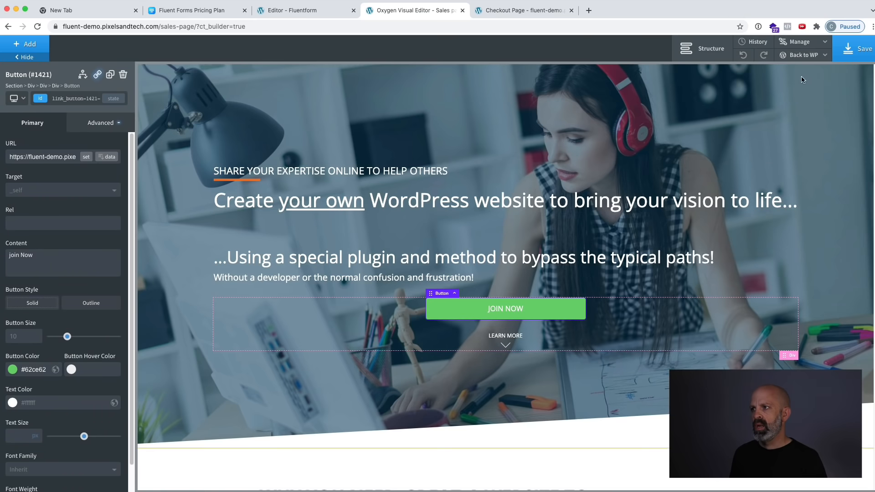
pyautogui.moveTo(804, 55)
pyautogui.click(803, 86)
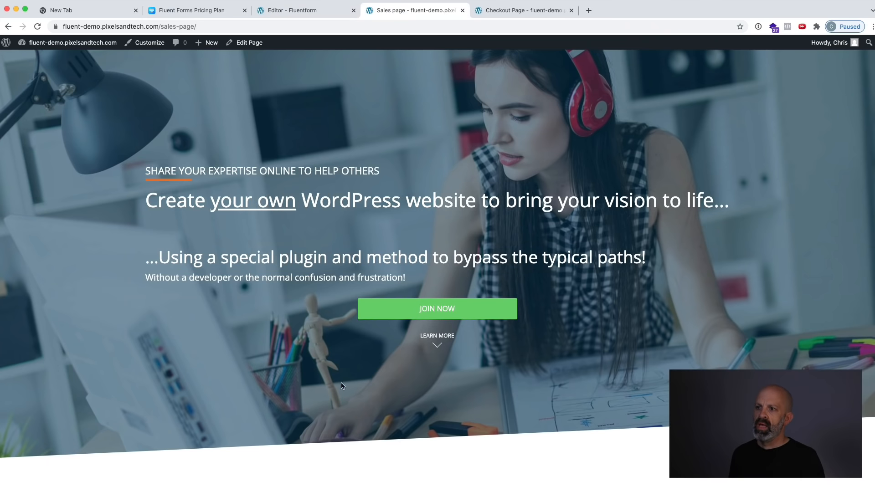
pyautogui.scroll(-5, 366, 251)
pyautogui.scroll(3, 374, 253)
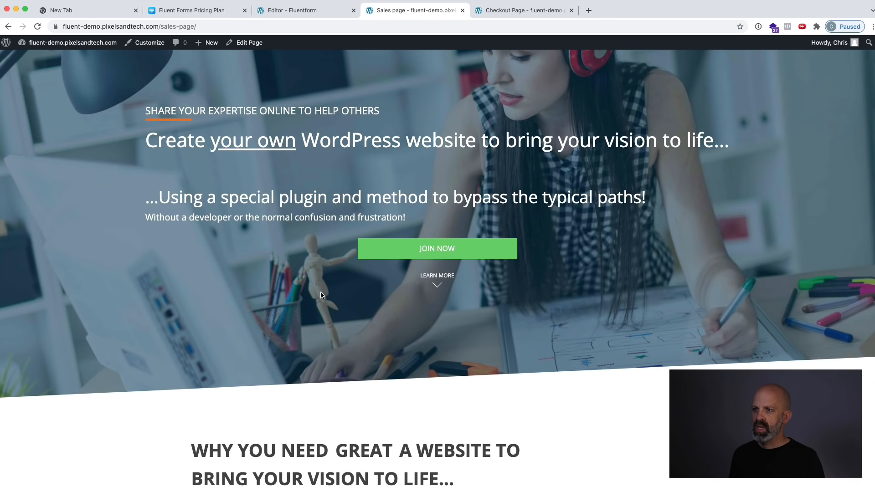
pyautogui.click(402, 251)
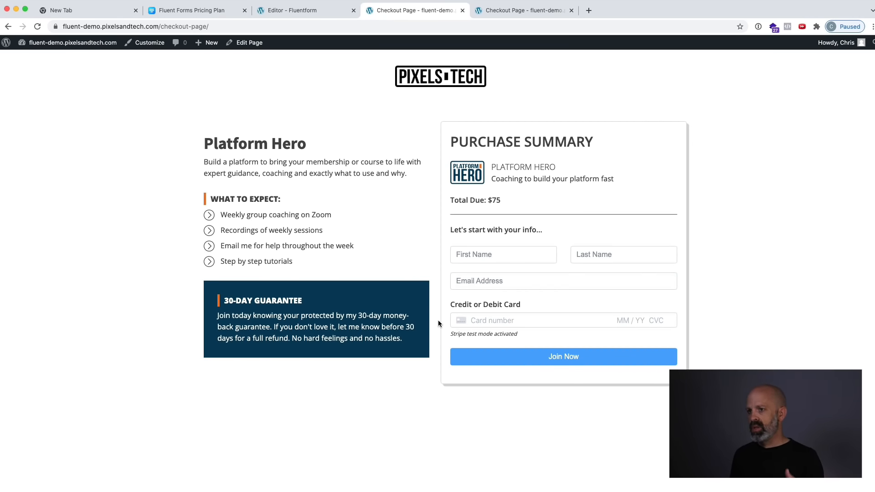
pyautogui.click(491, 252)
pyautogui.click(580, 252)
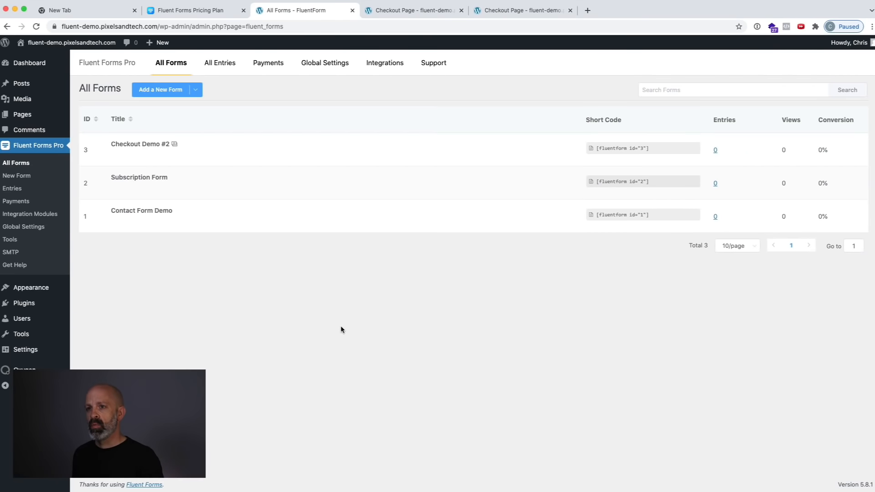
# Duplicate the Checkout Demo #2 form and rename the copy "Checkout Demo #2 - Multi Pay".
pyautogui.click(218, 156)
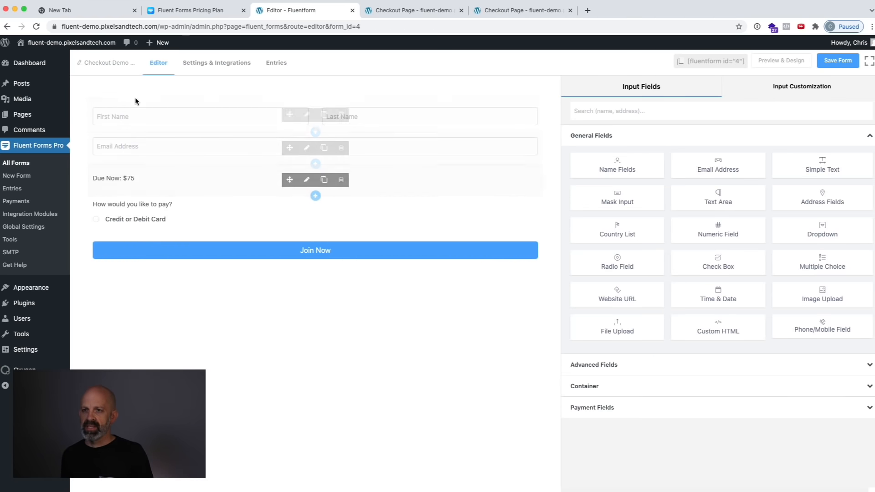
pyautogui.click(107, 63)
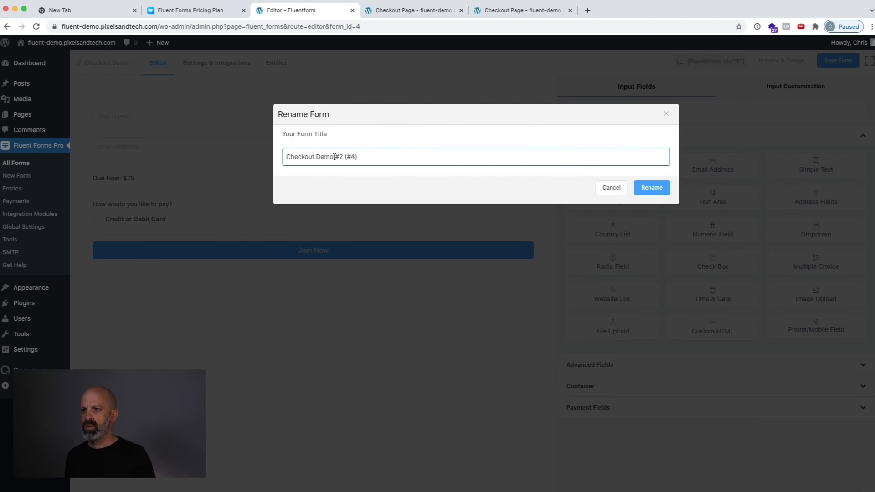
pyautogui.moveTo(341, 158); pyautogui.dragTo(369, 164)
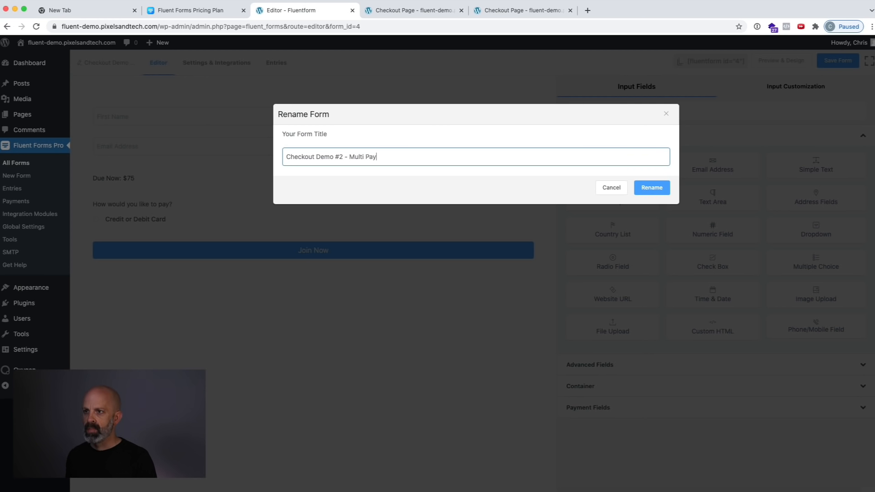
pyautogui.click(640, 186)
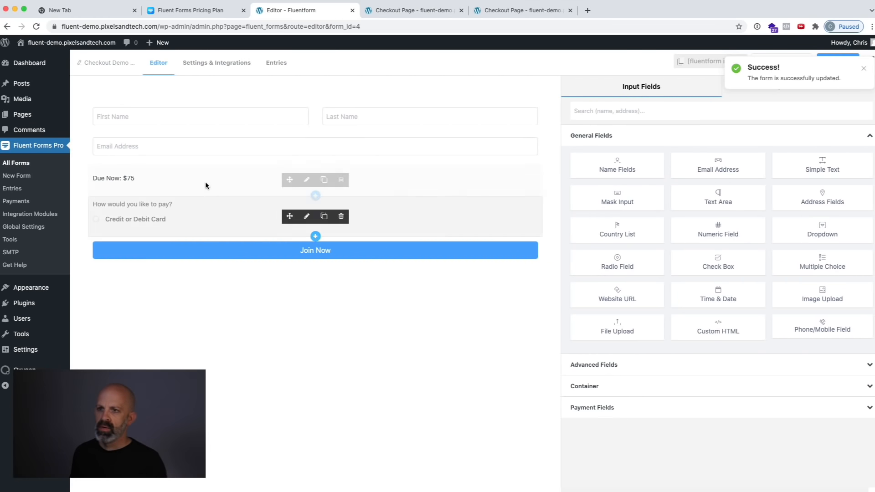
# Delete the "Due Now: $75" payment field from the duplicated form.
pyautogui.click(187, 181)
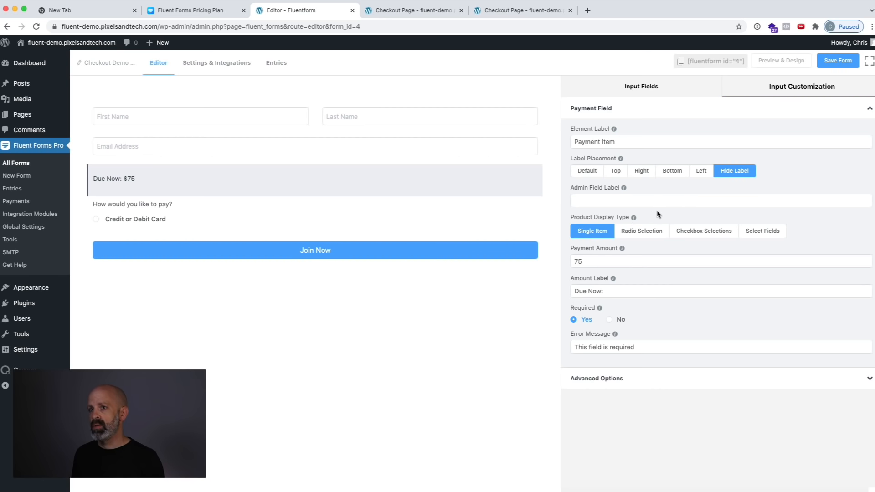
pyautogui.moveTo(393, 183)
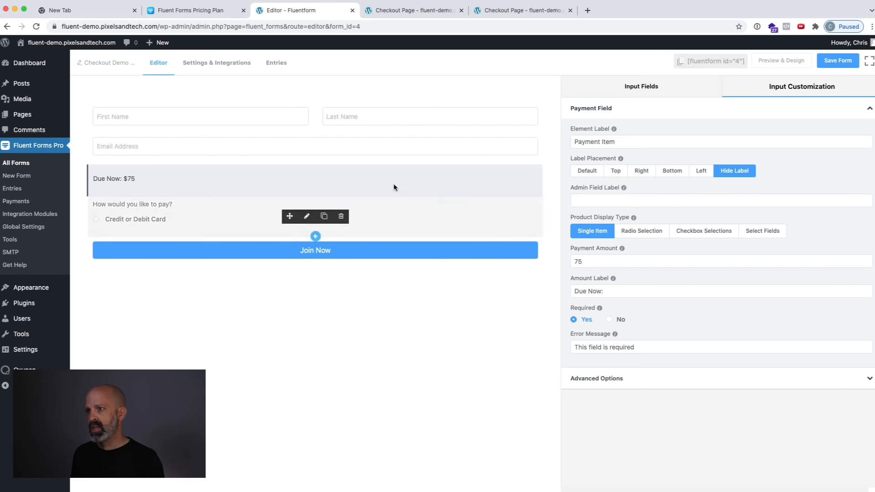
pyautogui.click(341, 180)
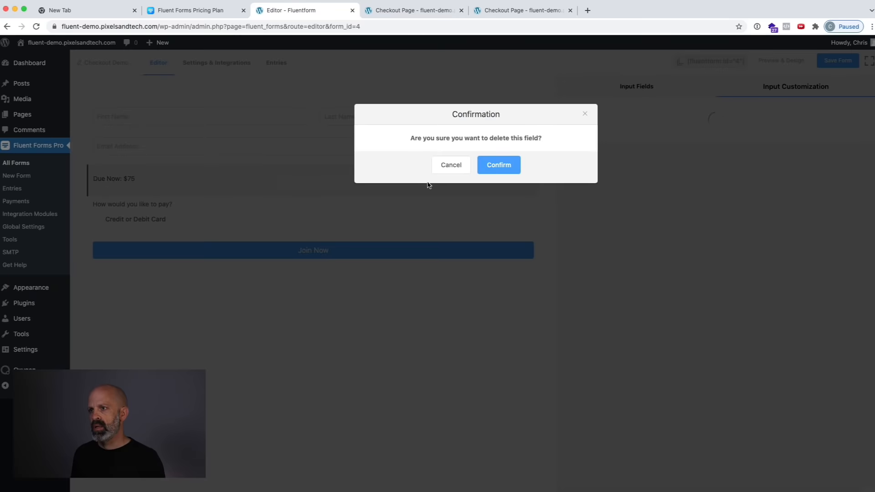
pyautogui.click(499, 165)
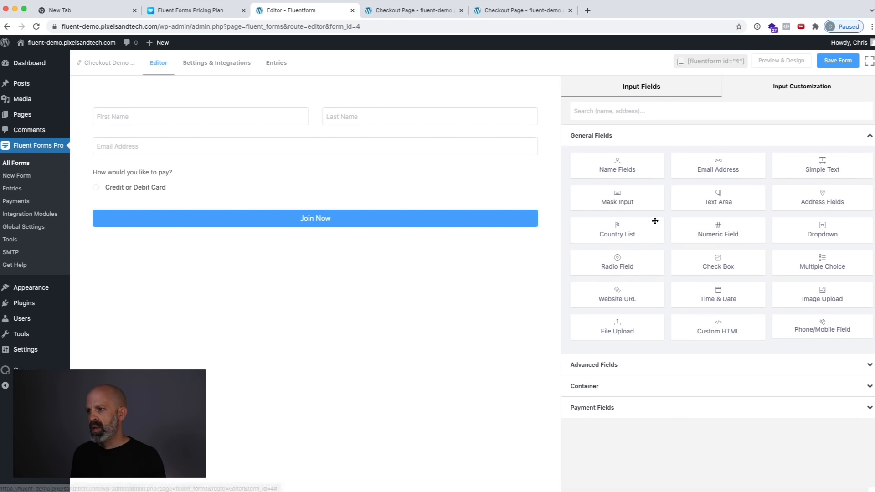
# Add a Subscription Field above the payment method question and name its plan "Payment Plan".
pyautogui.click(641, 407)
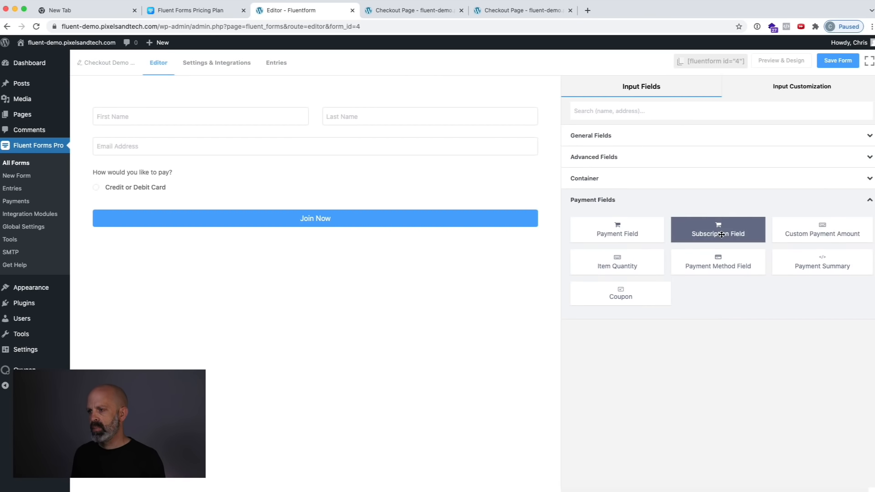
pyautogui.moveTo(730, 230); pyautogui.dragTo(346, 191)
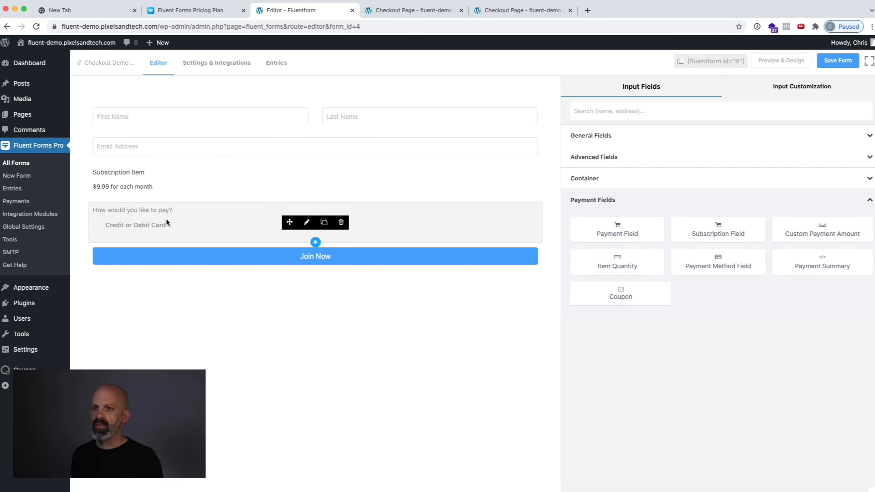
pyautogui.click(192, 175)
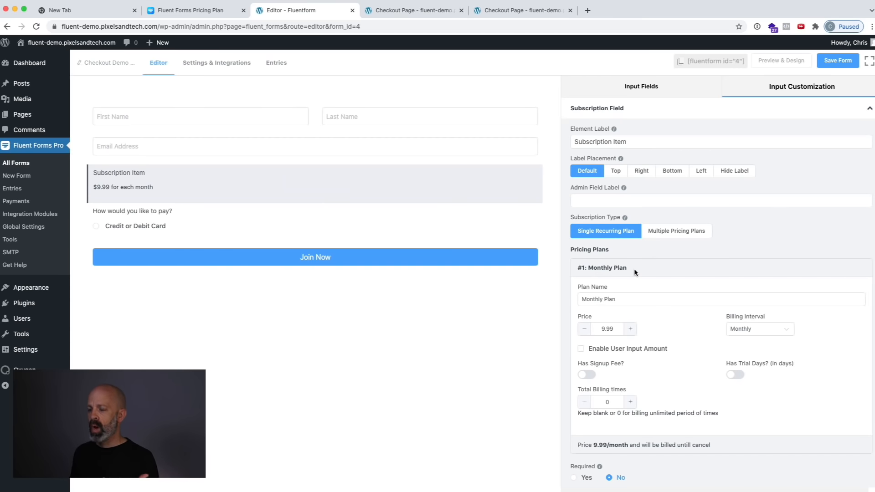
pyautogui.click(637, 304)
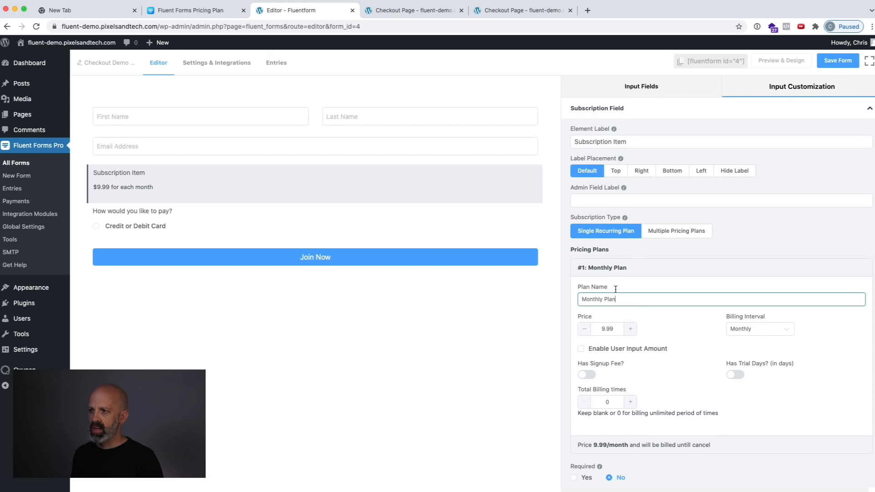
pyautogui.press('super+a')
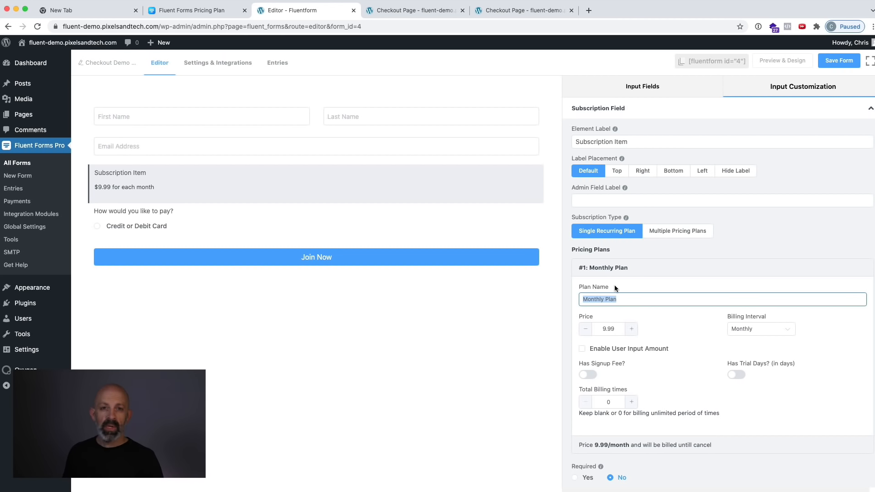
pyautogui.write('Payment')
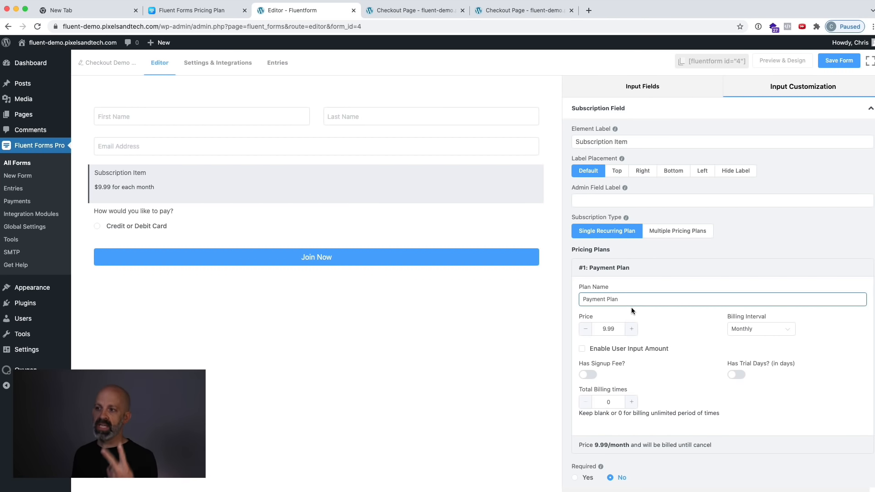
# Set the Payment Plan's total billing times to 2 and make the subscription field required.
pyautogui.scroll(-2, 640, 329)
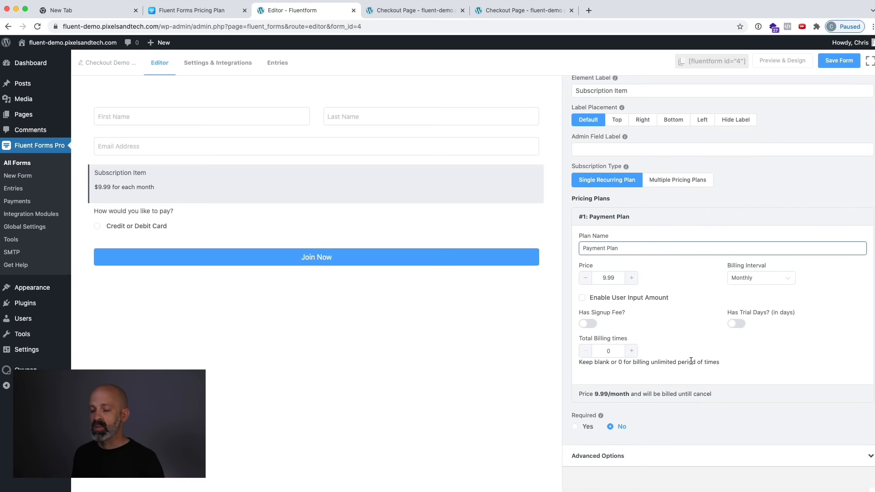
pyautogui.click(632, 351)
pyautogui.click(631, 352)
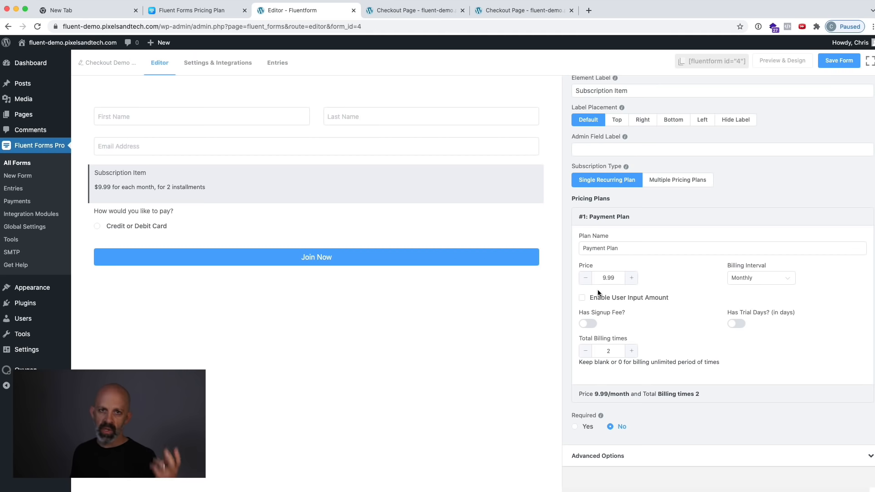
pyautogui.click(575, 427)
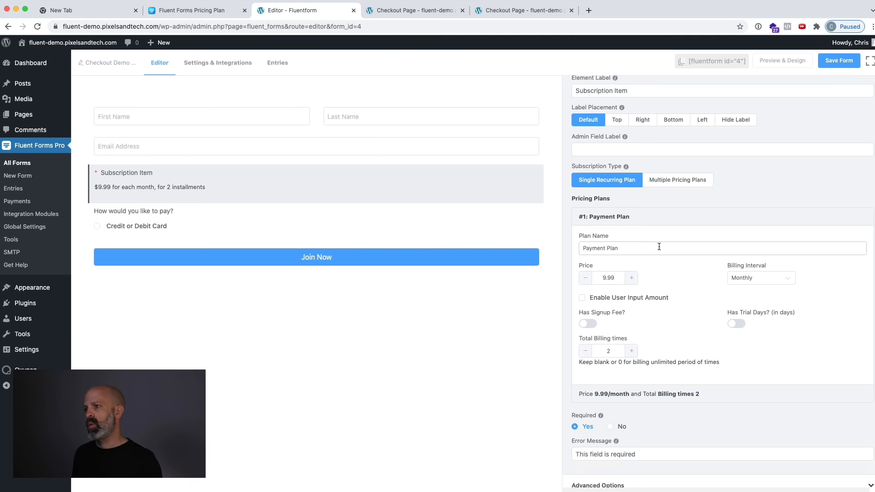
# Set the subscription field's label placement to Hide Label.
pyautogui.scroll(2, 668, 258)
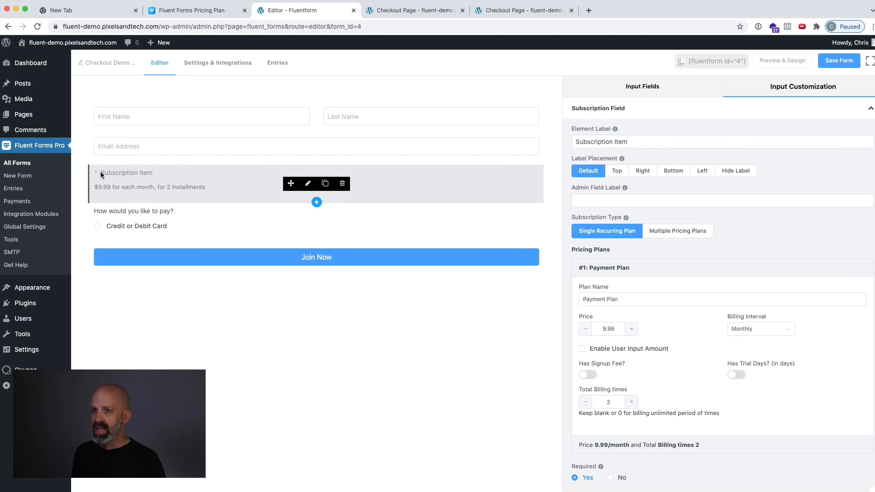
pyautogui.tripleClick(620, 141)
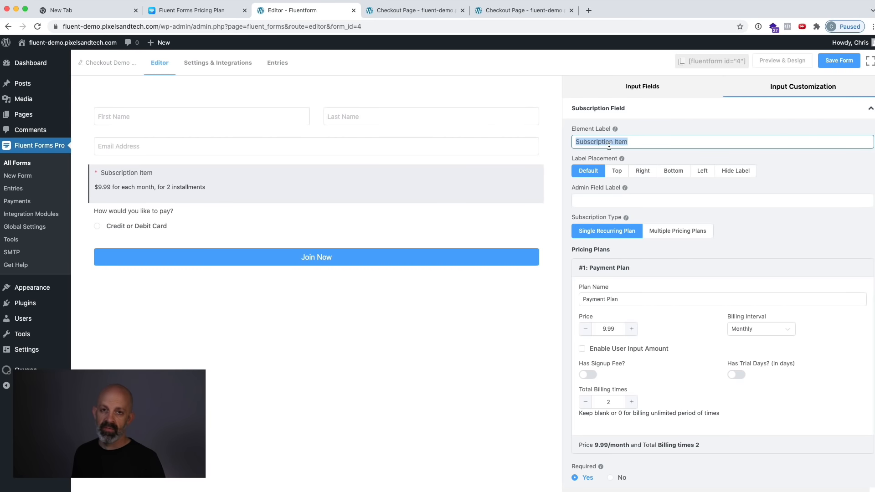
pyautogui.click(749, 176)
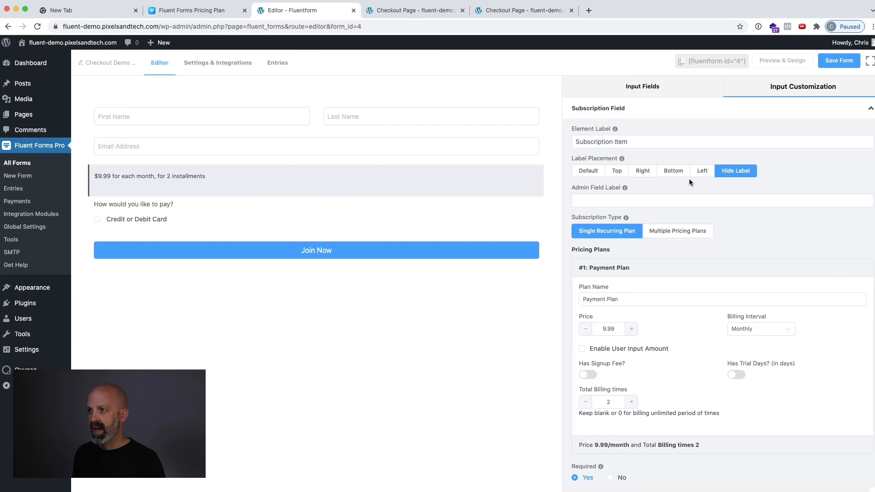
# Give the subscription field a container class beginning with "ff-hi" and save the form.
pyautogui.scroll(-3, 647, 218)
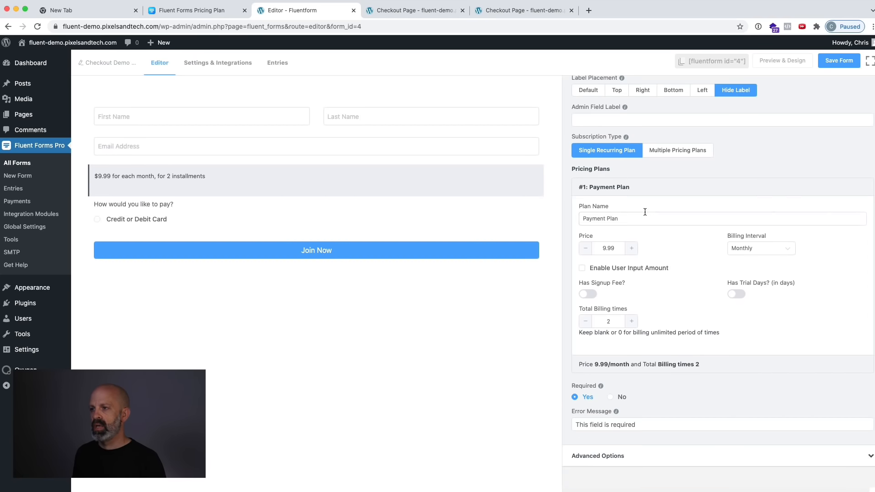
pyautogui.click(620, 460)
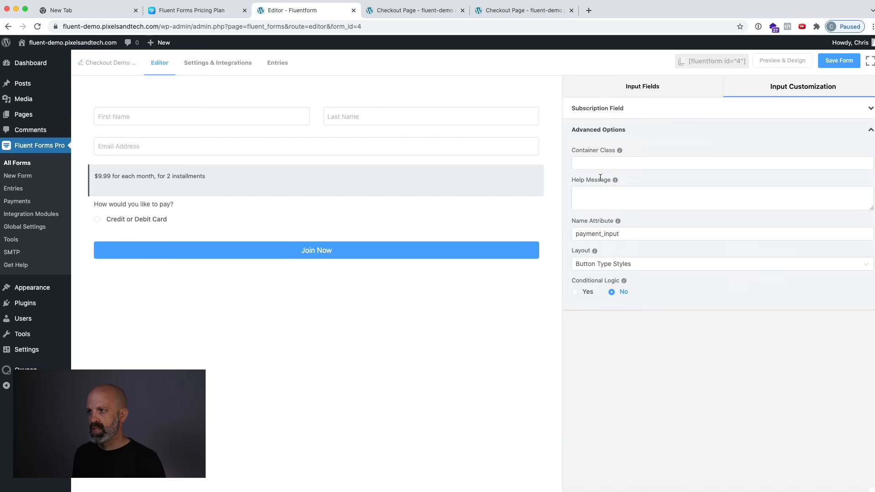
pyautogui.click(604, 164)
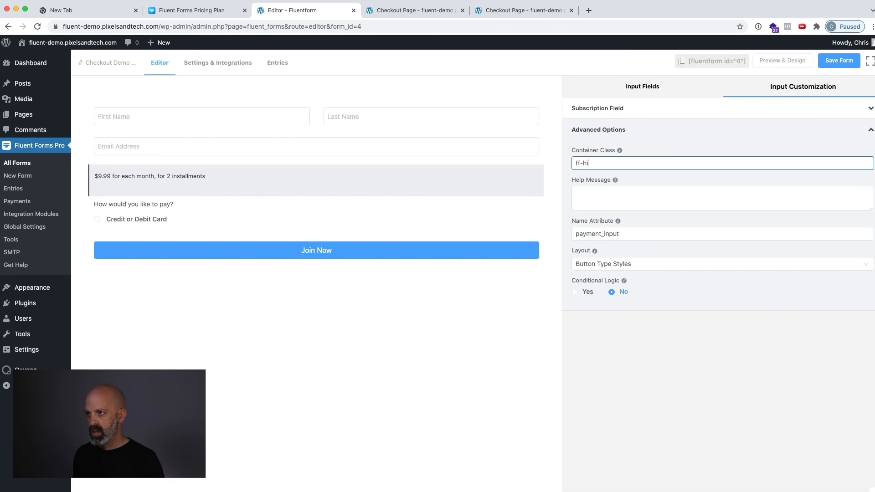
pyautogui.click(837, 62)
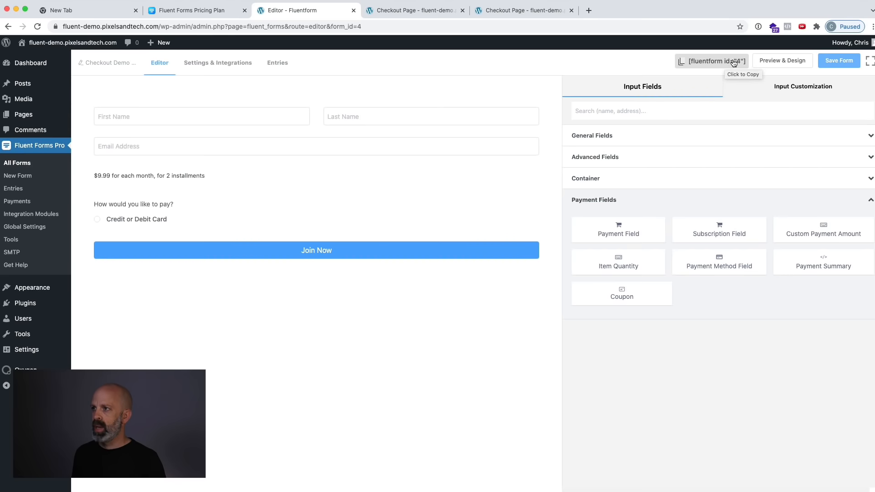
# Open the Checkout Page in the Oxygen editor and dismiss the Stripe script error.
pyautogui.click(423, 11)
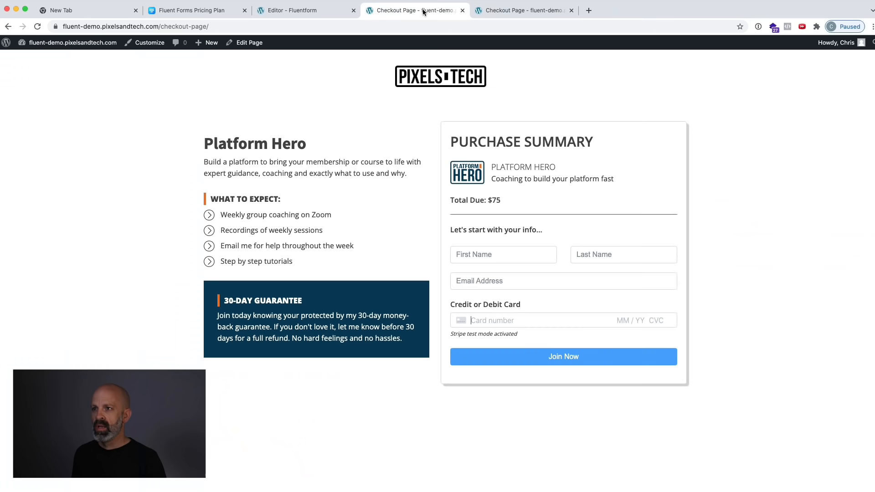
pyautogui.click(244, 45)
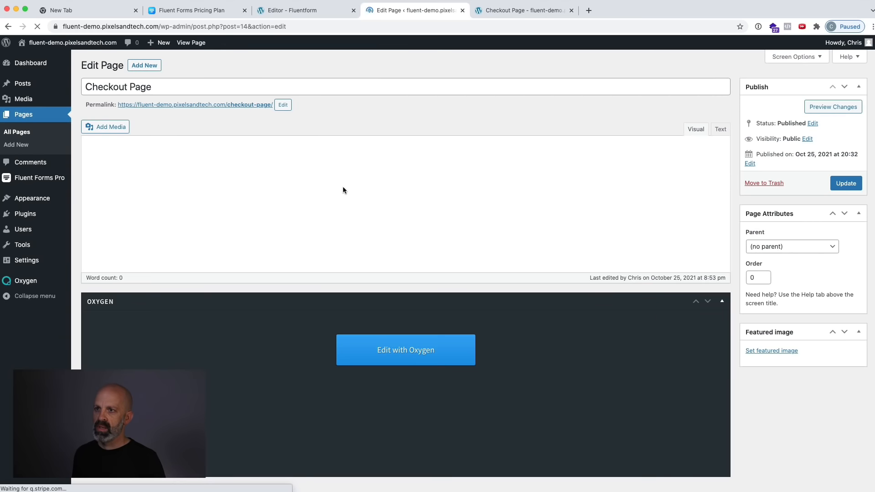
pyautogui.click(409, 392)
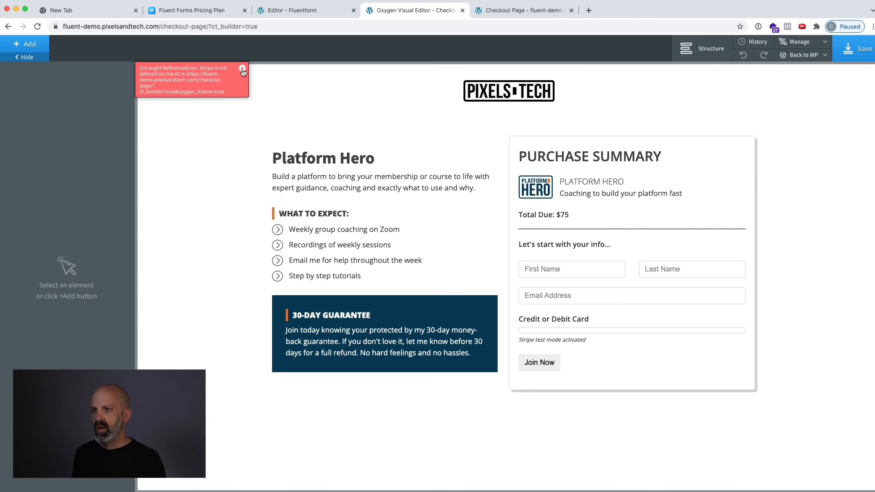
pyautogui.click(242, 70)
# Change the form shortcode in the Purchase Summary to [fluentform id="4"].
pyautogui.click(652, 291)
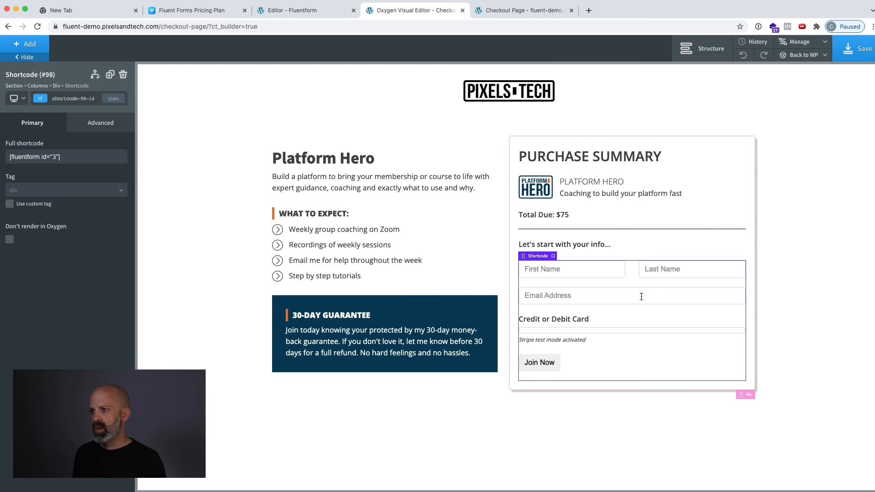
pyautogui.click(52, 157)
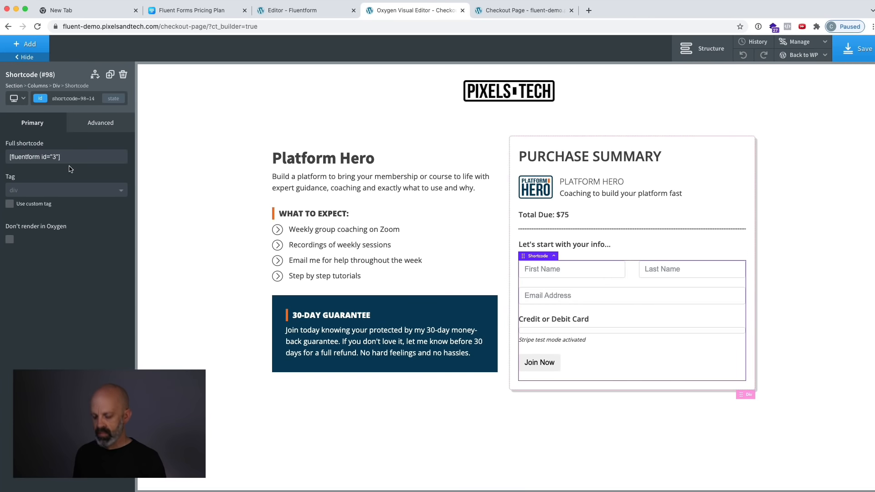
pyautogui.press('Delete')
pyautogui.write('4')
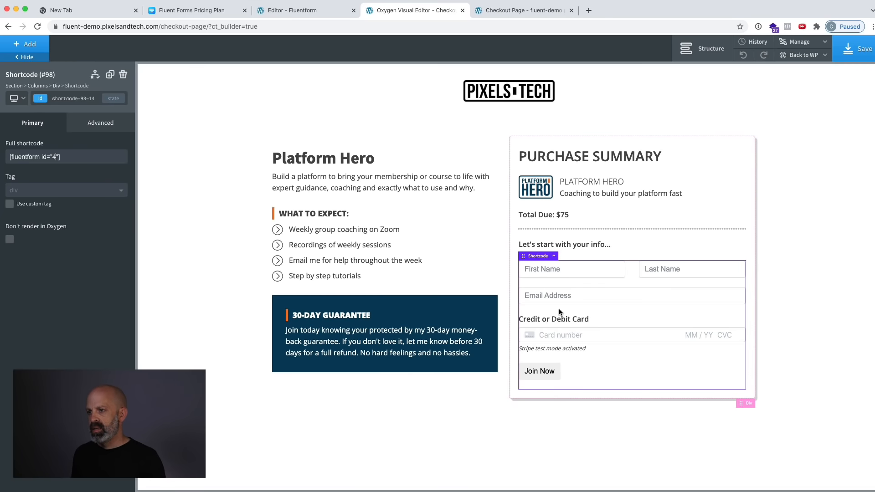
# Replace the total due text in the Purchase Summary with "Two Payment Option: $9.99" and save the page.
pyautogui.click(301, 10)
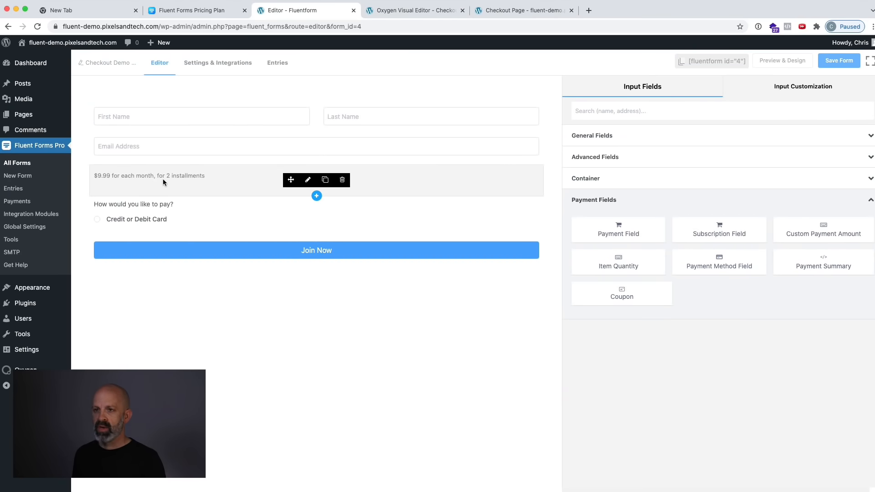
pyautogui.click(409, 10)
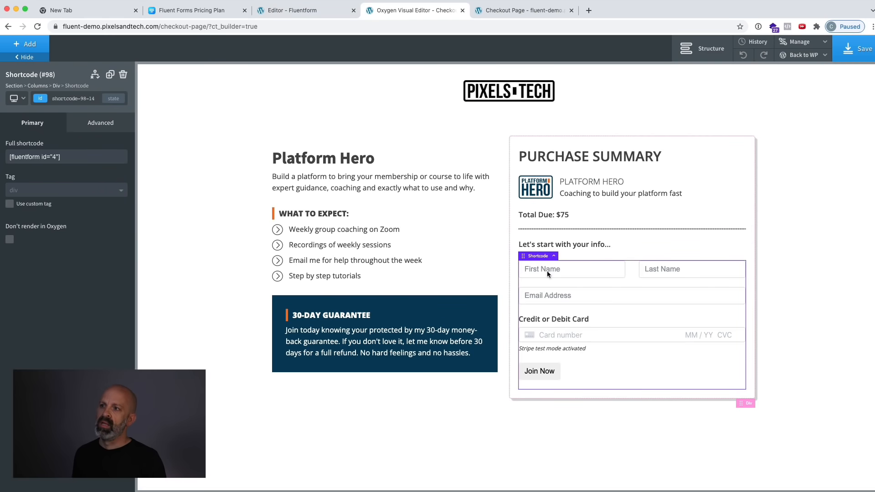
pyautogui.doubleClick(557, 214)
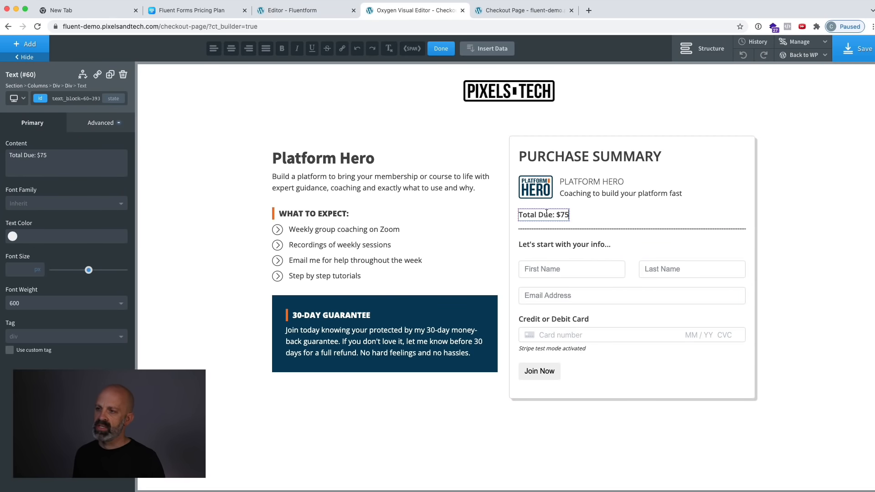
pyautogui.doubleClick(547, 214)
pyautogui.moveTo(533, 213); pyautogui.dragTo(562, 213)
pyautogui.write('Tw')
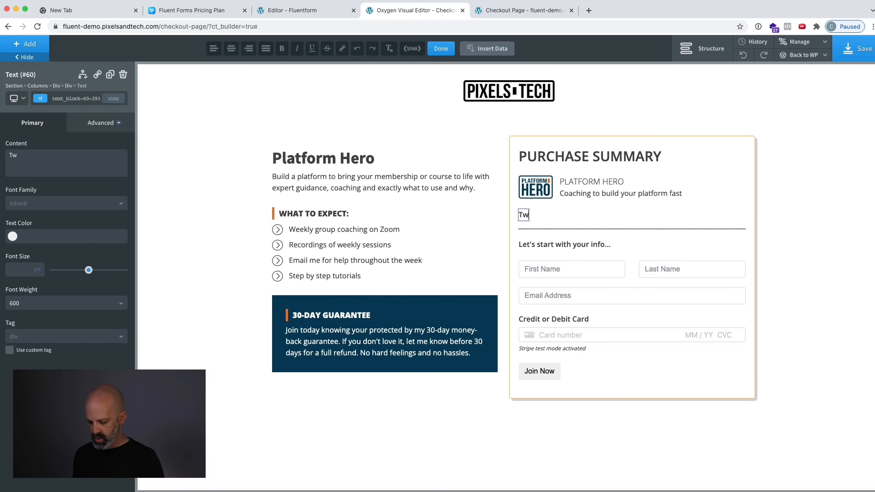
pyautogui.write('o Payment Options:')
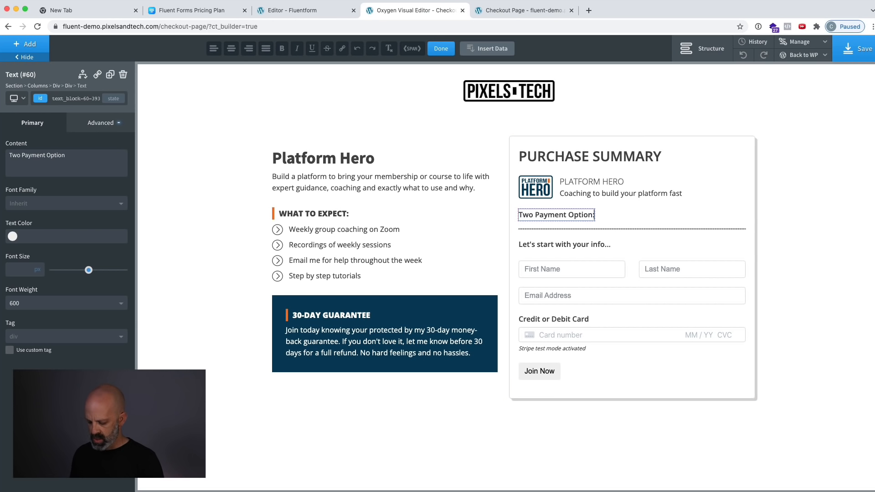
pyautogui.write(' $9.99')
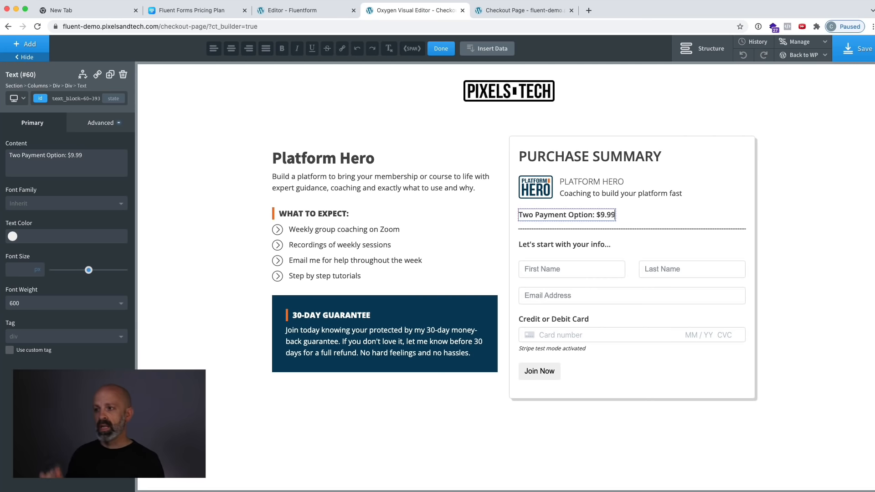
pyautogui.click(852, 48)
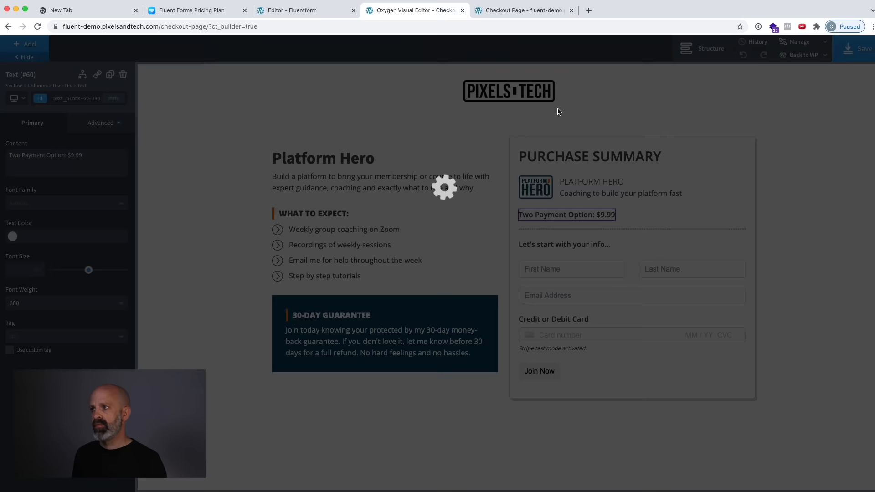
# Clear the subscription field's ff-hidden container class in Fluent Forms and save the form.
pyautogui.click(302, 10)
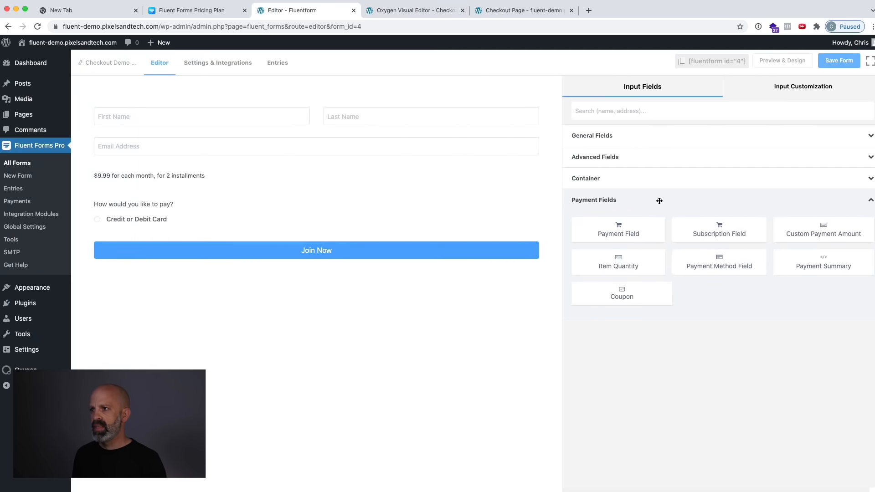
pyautogui.click(263, 189)
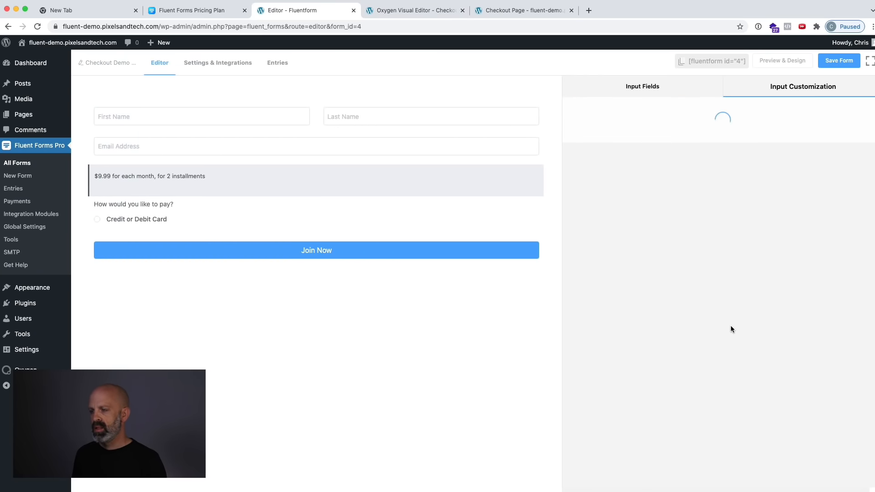
pyautogui.scroll(-3, 662, 376)
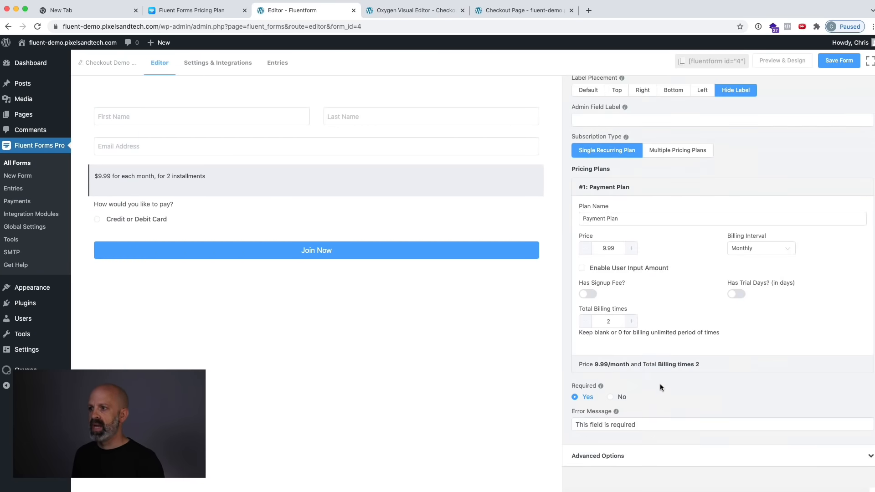
pyautogui.click(634, 459)
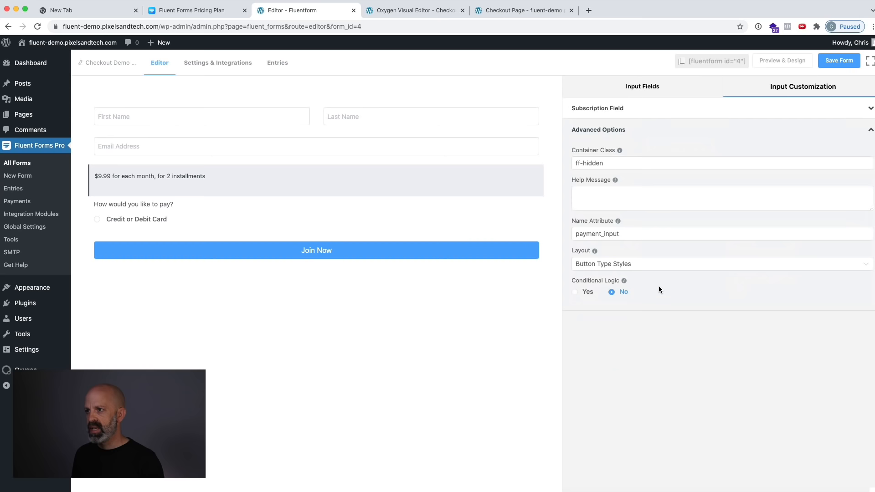
pyautogui.tripleClick(604, 163)
pyautogui.press('BackSpace')
pyautogui.click(839, 60)
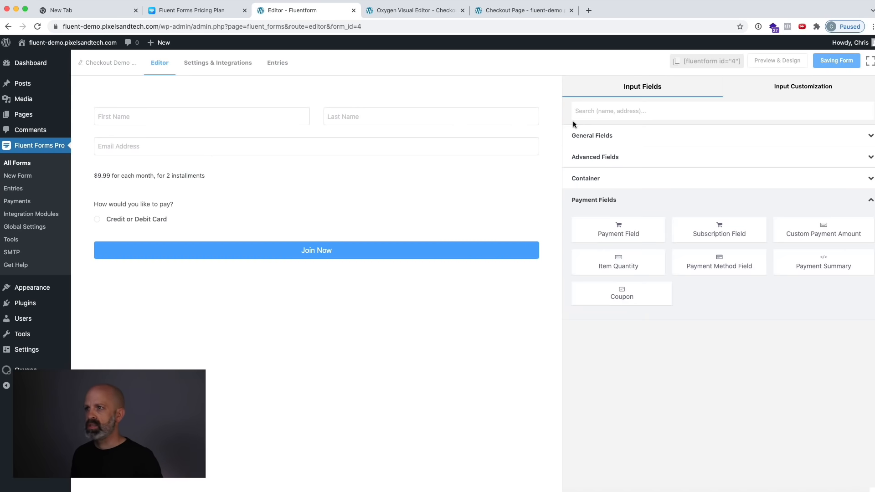
# Reload the published checkout page to check the two-payment summary and the plan text in the form.
pyautogui.click(435, 10)
pyautogui.click(521, 11)
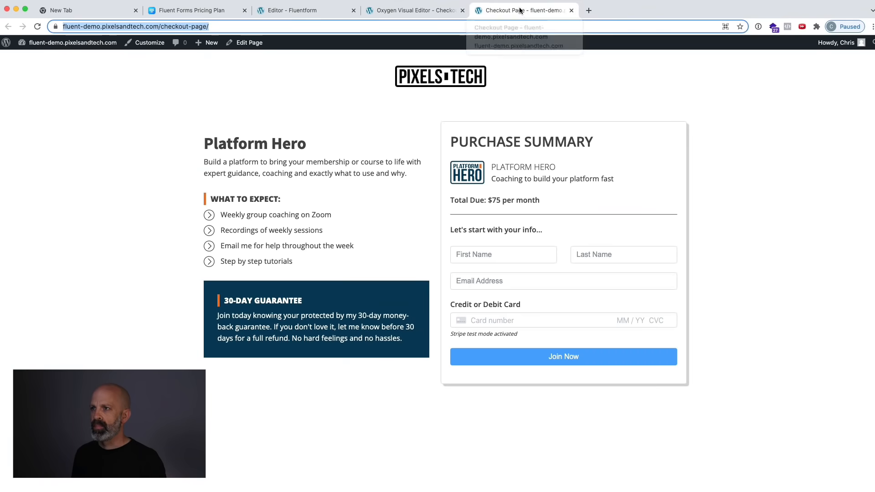
pyautogui.click(526, 26)
pyautogui.press('Return')
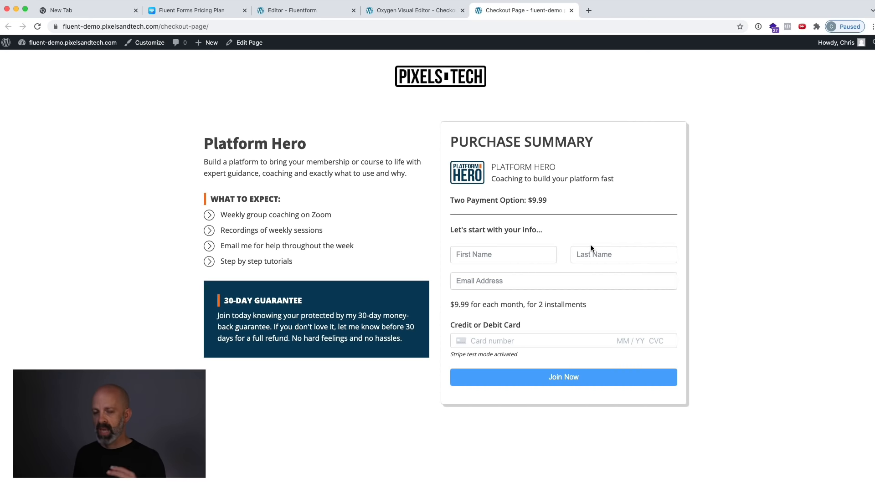
# Set the subscription field's total billing times to 0 in the Fluent Forms editor.
pyautogui.click(401, 13)
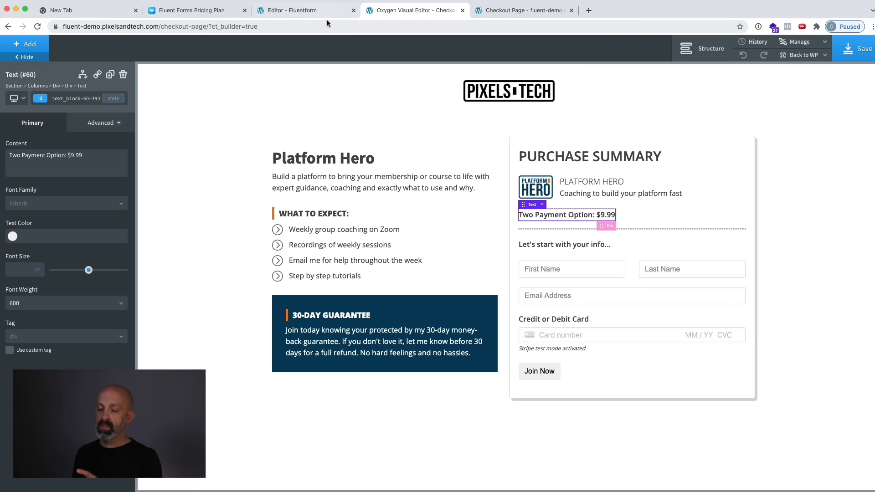
pyautogui.click(613, 274)
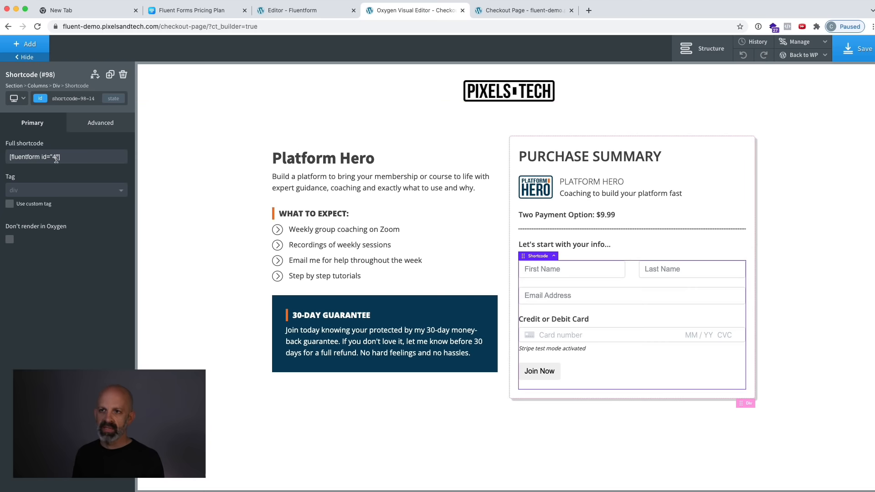
pyautogui.click(280, 11)
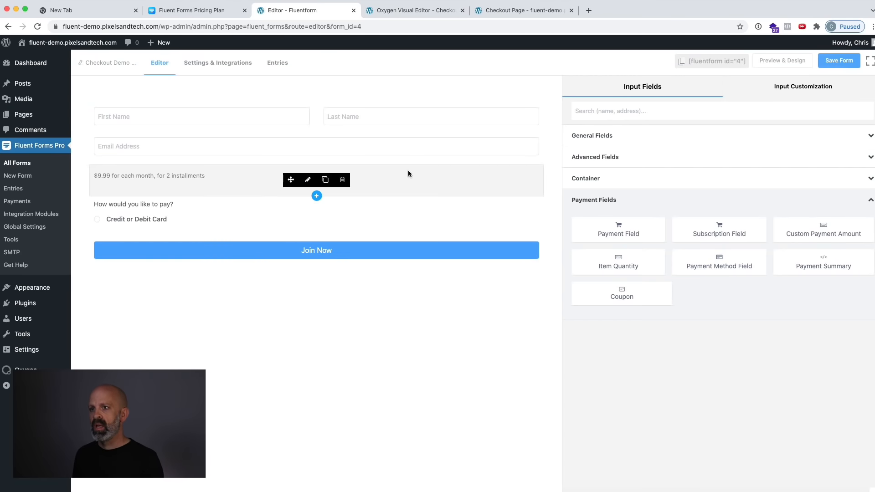
pyautogui.click(408, 171)
pyautogui.doubleClick(606, 399)
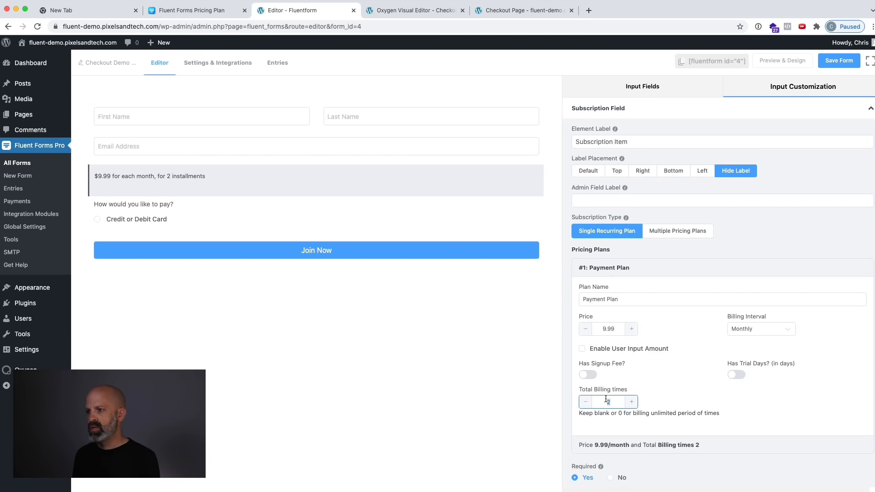
pyautogui.press('BackSpace')
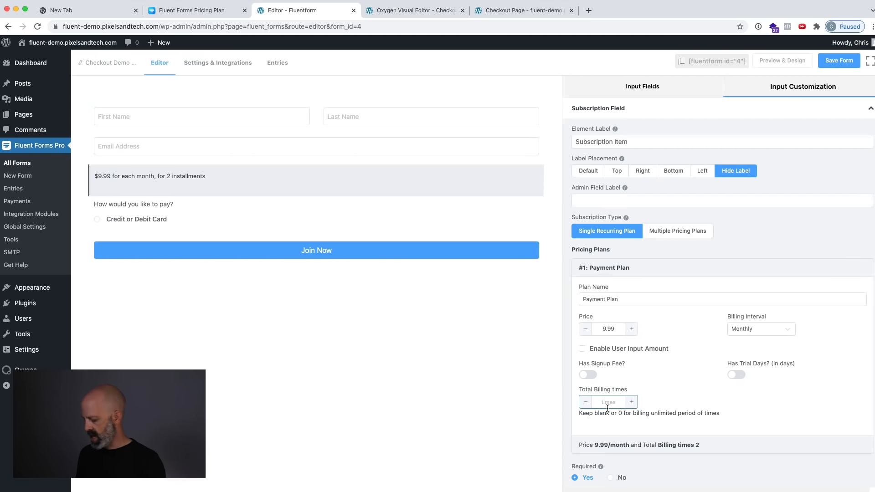
pyautogui.write('0')
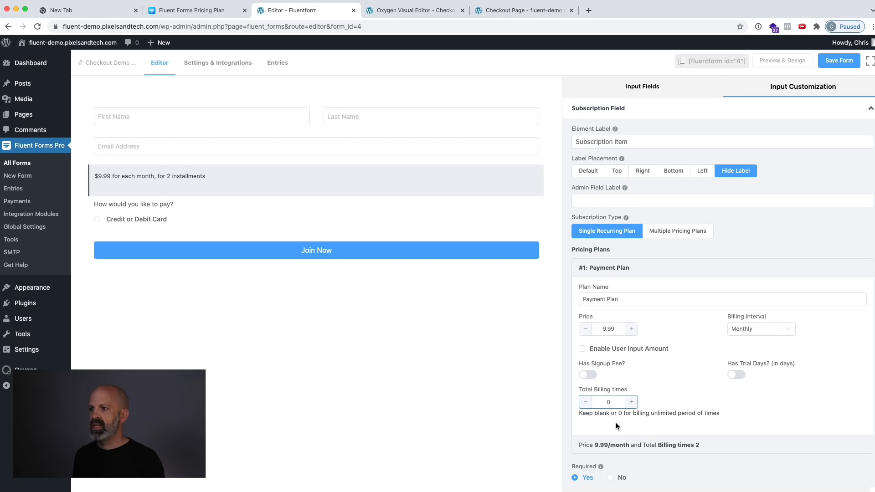
pyautogui.tripleClick(634, 298)
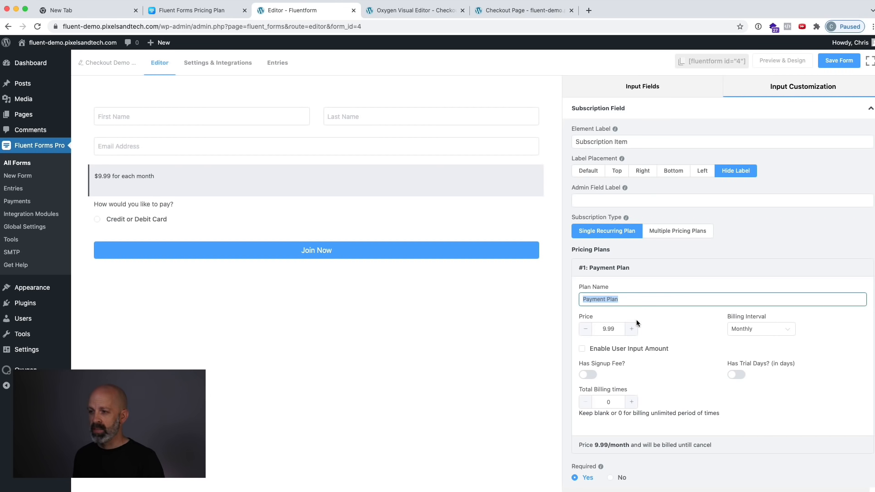
# Give the subscription field the container class ff-hidden and save the form.
pyautogui.scroll(-1, 620, 414)
pyautogui.scroll(-3, 619, 414)
pyautogui.click(636, 458)
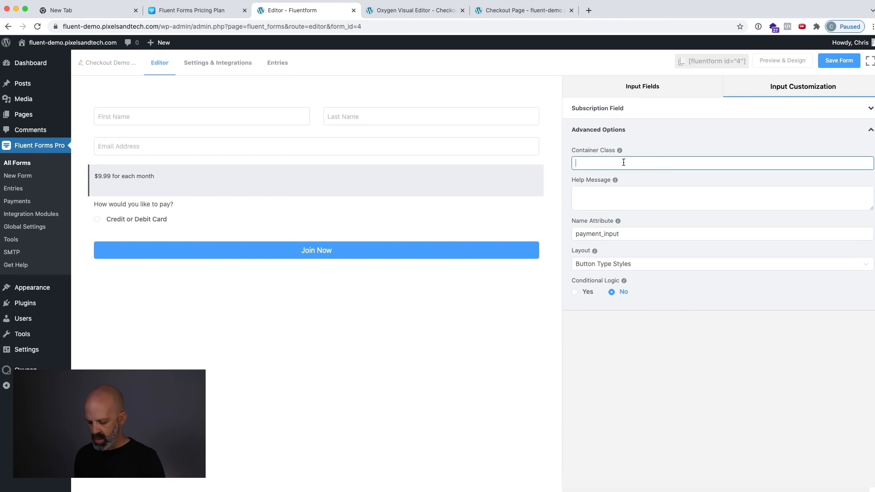
pyautogui.write('ff-hiddent')
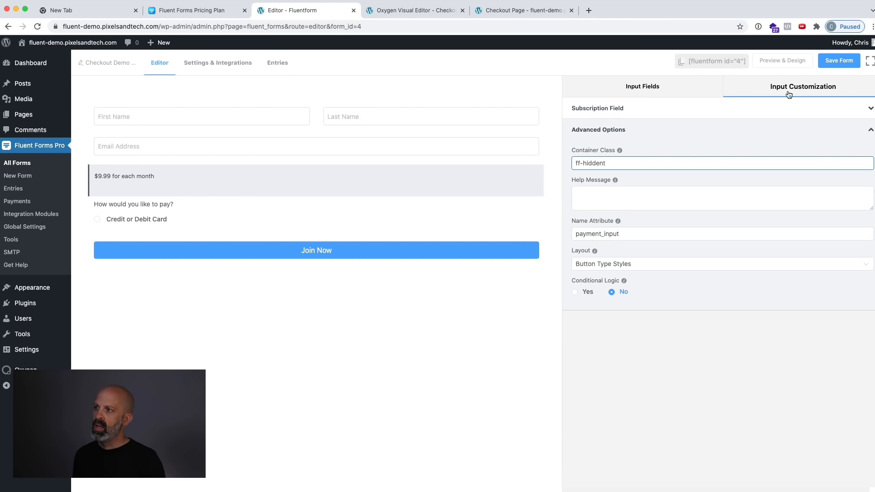
pyautogui.click(833, 62)
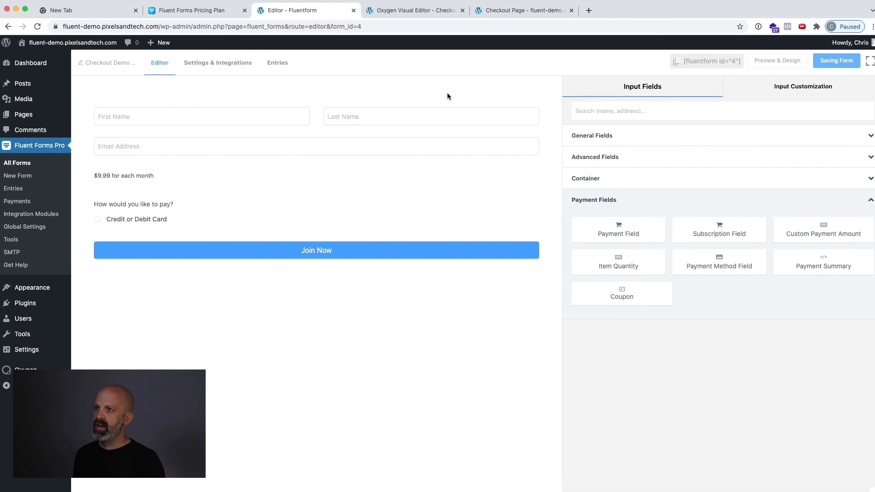
# Change the Purchase Summary price text in Oxygen to "Monthly Payment Option: 9.99 per month" and save the page.
pyautogui.click(401, 14)
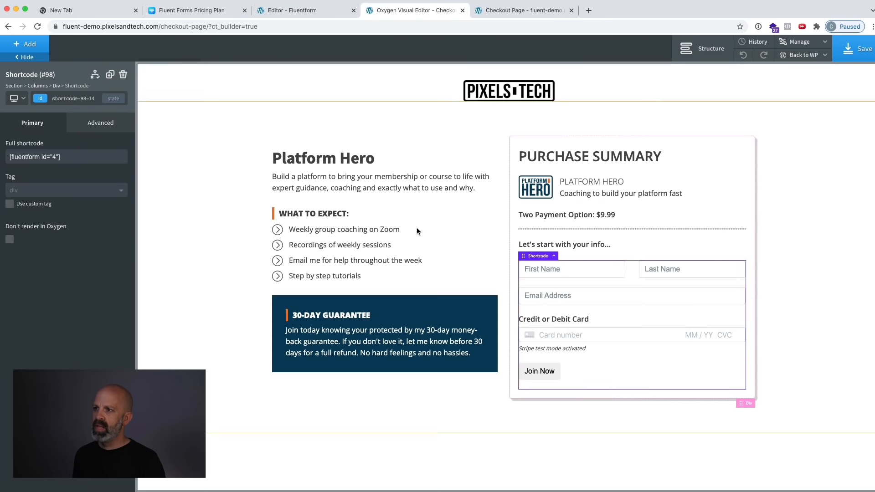
pyautogui.doubleClick(539, 212)
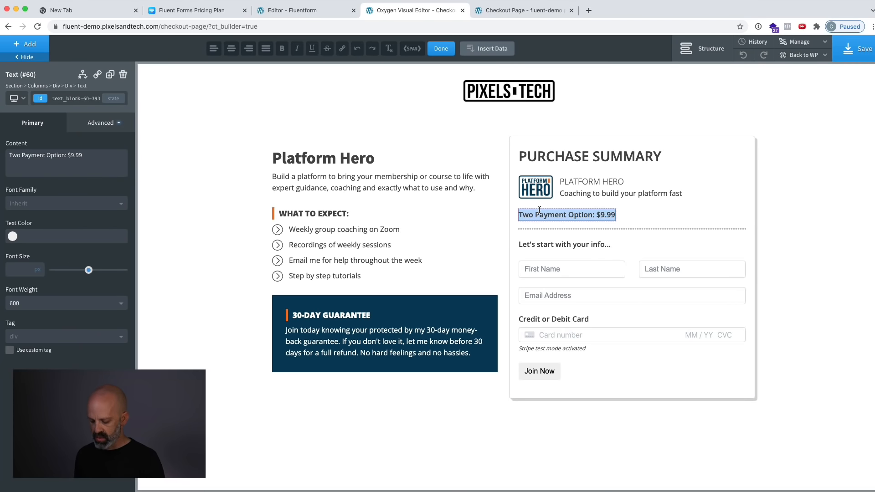
pyautogui.write('Monthly P')
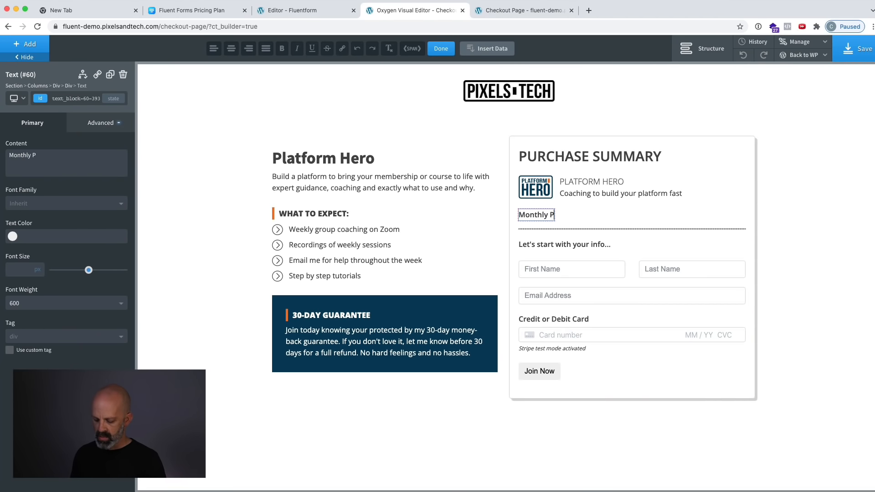
pyautogui.write('ayment Option:')
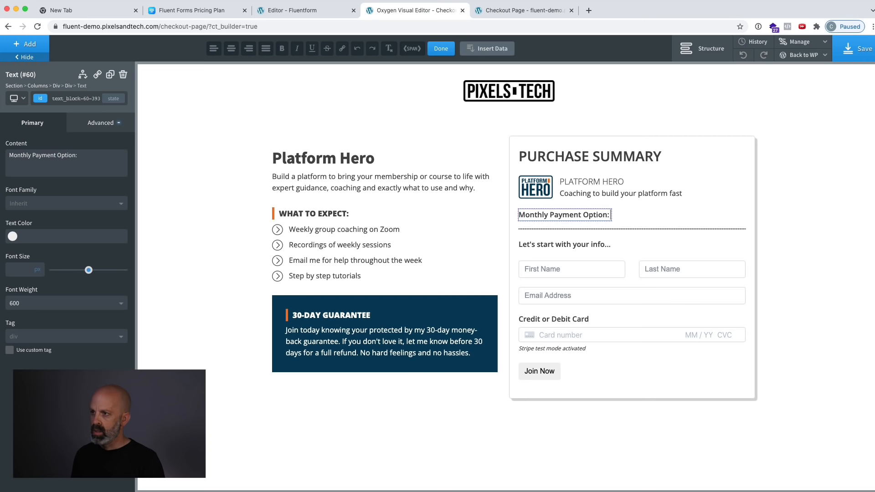
pyautogui.write(' 9.')
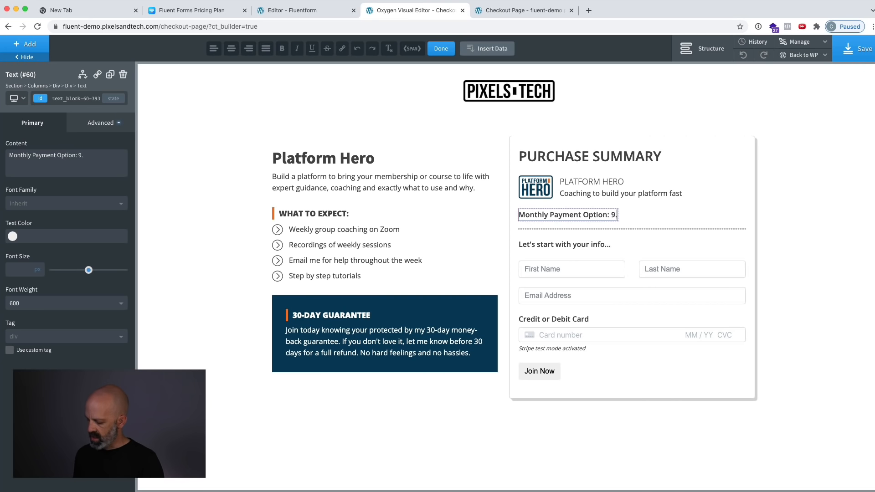
pyautogui.write('99 per month')
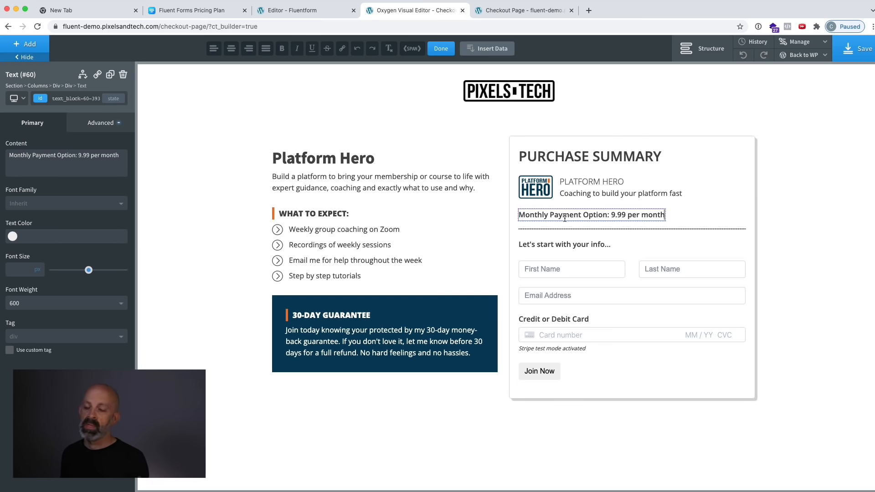
pyautogui.click(857, 49)
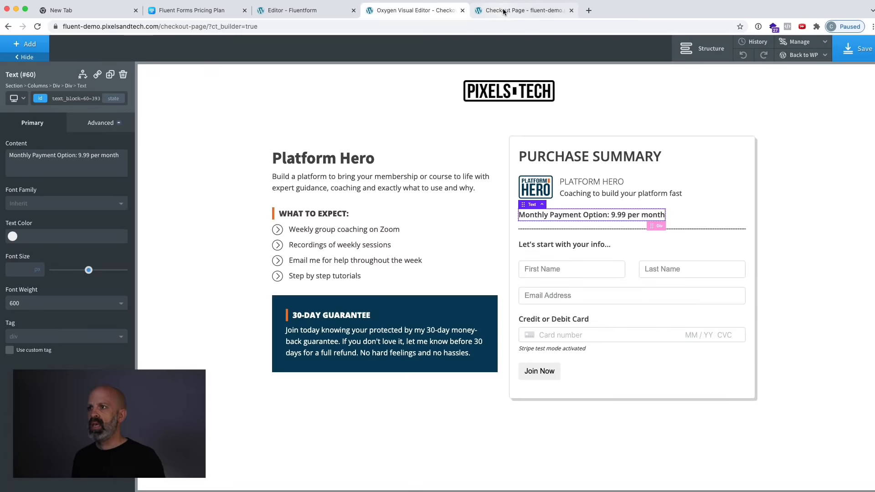
# Reload the published checkout page to check the monthly payment text and the embedded form.
pyautogui.click(504, 10)
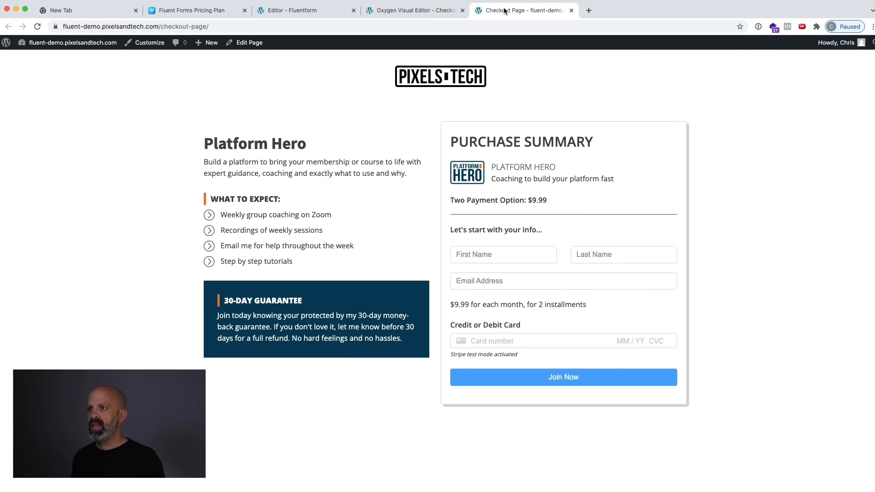
pyautogui.click(511, 26)
pyautogui.press('Return')
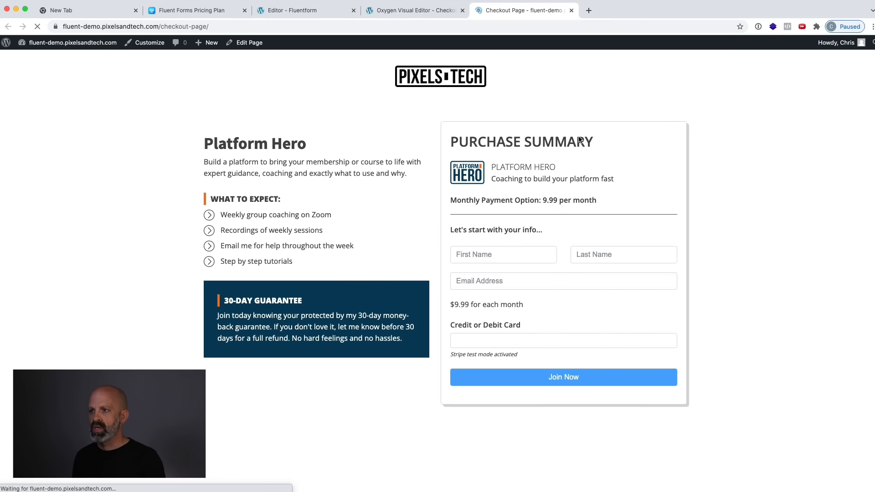
pyautogui.click(553, 27)
pyautogui.press('Return')
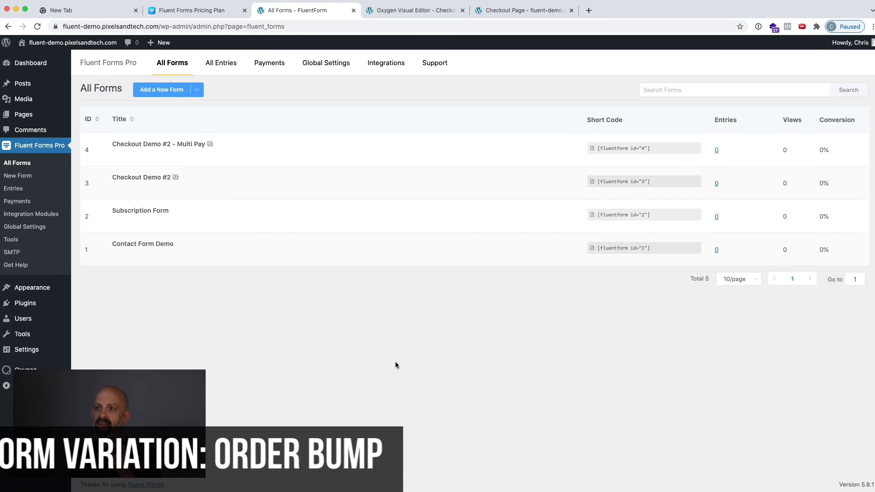
# Create a new form in Fluent Forms from the order bump template in the Product category.
pyautogui.click(185, 90)
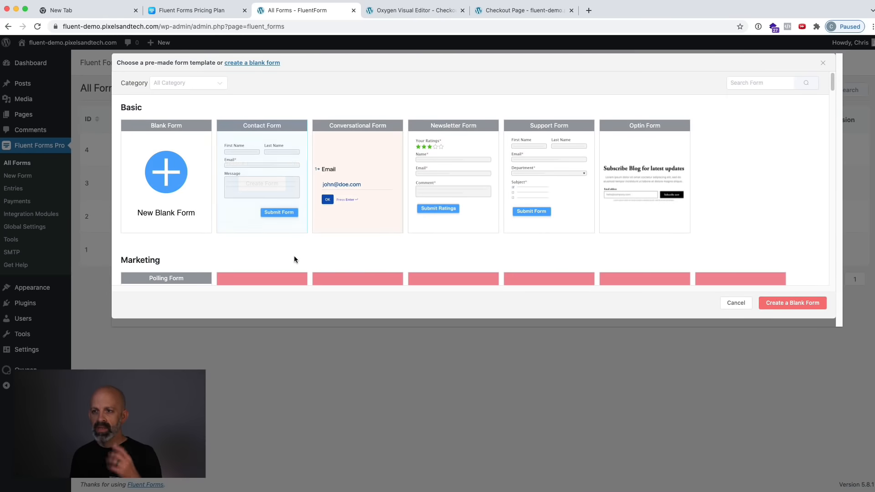
pyautogui.scroll(-6, 302, 234)
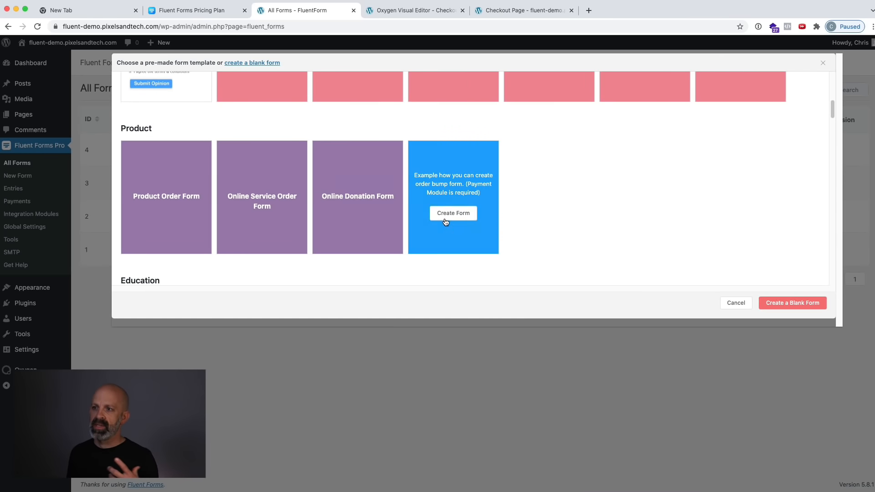
pyautogui.click(458, 217)
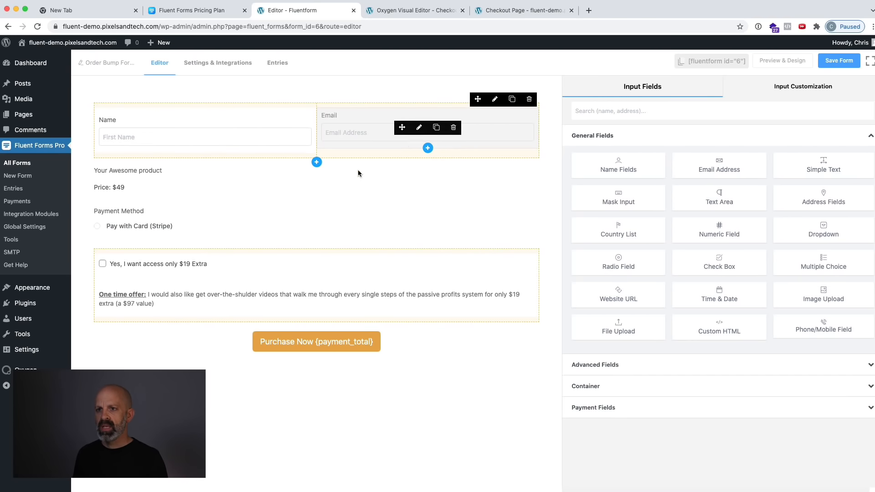
# Examine the settings of the main product's payment field, the extra-offer checkbox item and the container around the offer.
pyautogui.click(166, 179)
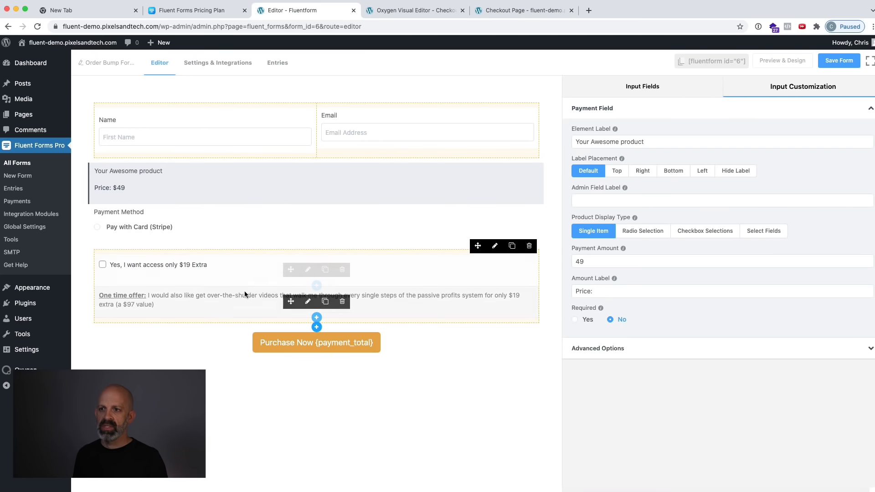
pyautogui.click(230, 267)
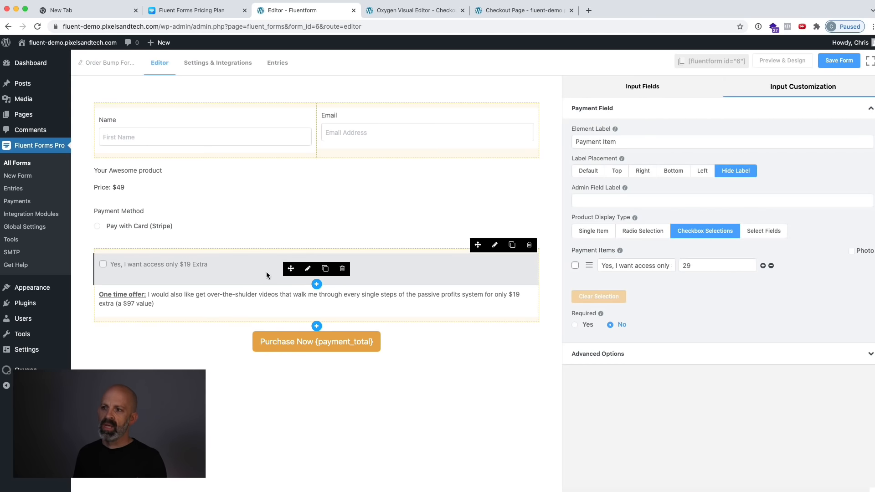
pyautogui.click(498, 247)
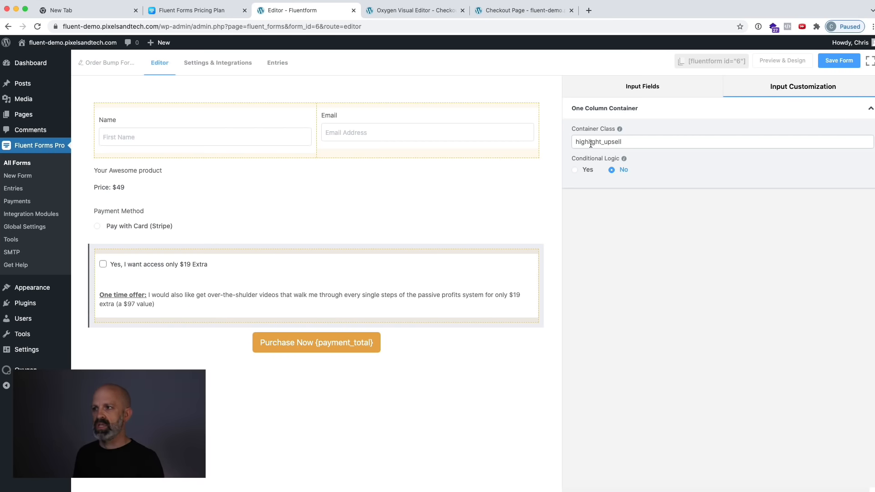
pyautogui.click(411, 266)
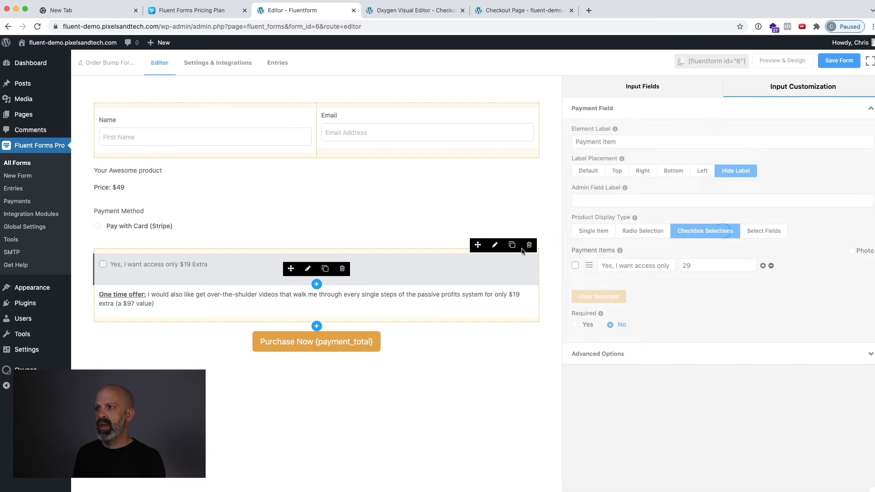
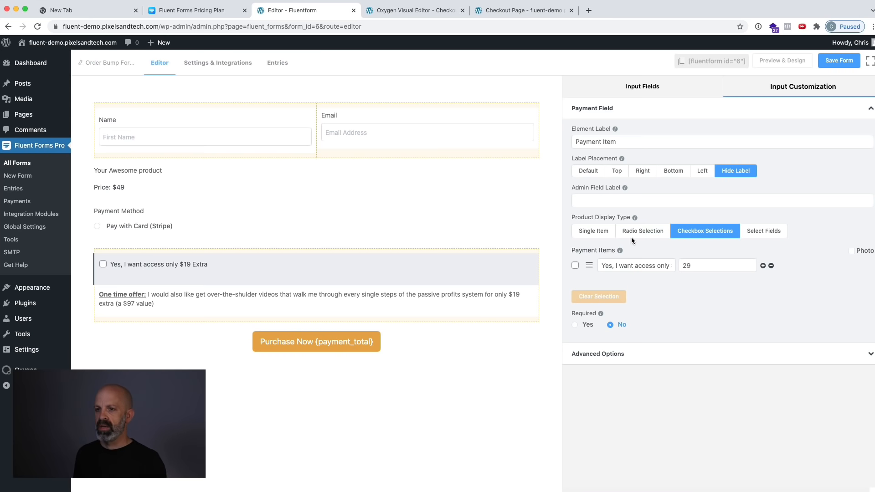
# Examine the one-time-offer description text and the submit button's text with its {payment_total} code in the order bump form.
pyautogui.click(448, 300)
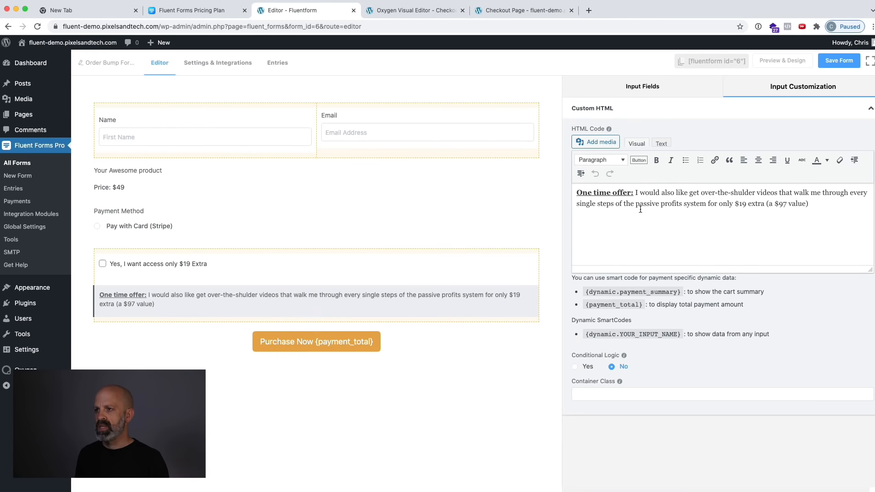
pyautogui.click(789, 226)
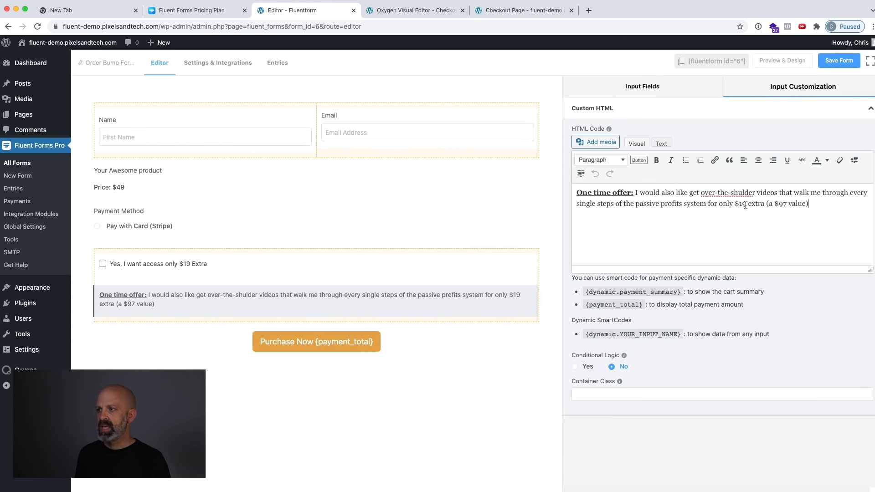
pyautogui.press('super+a')
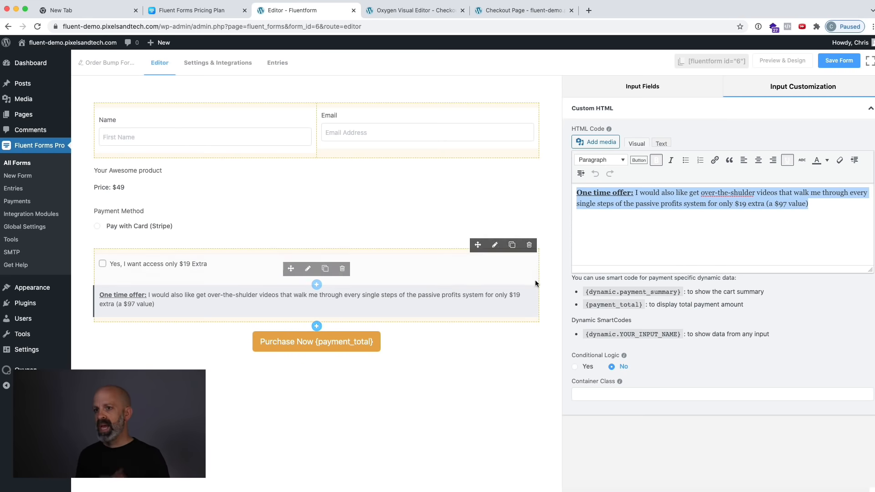
pyautogui.click(440, 345)
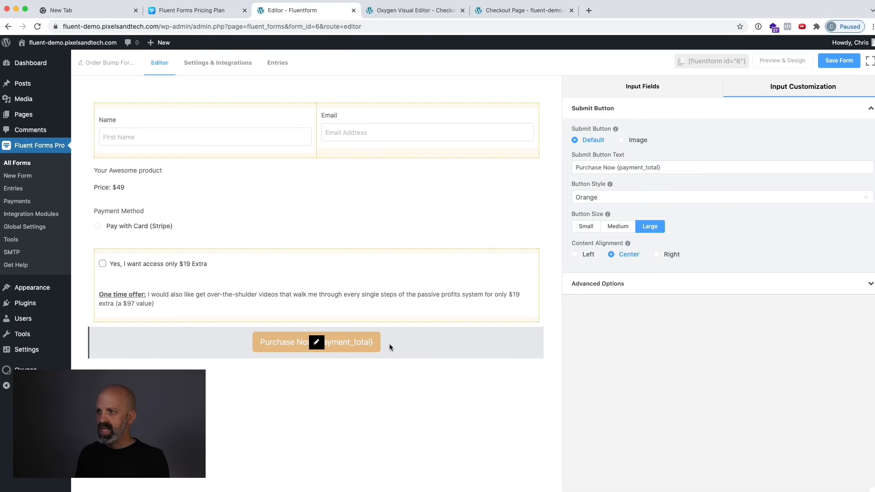
pyautogui.click(625, 169)
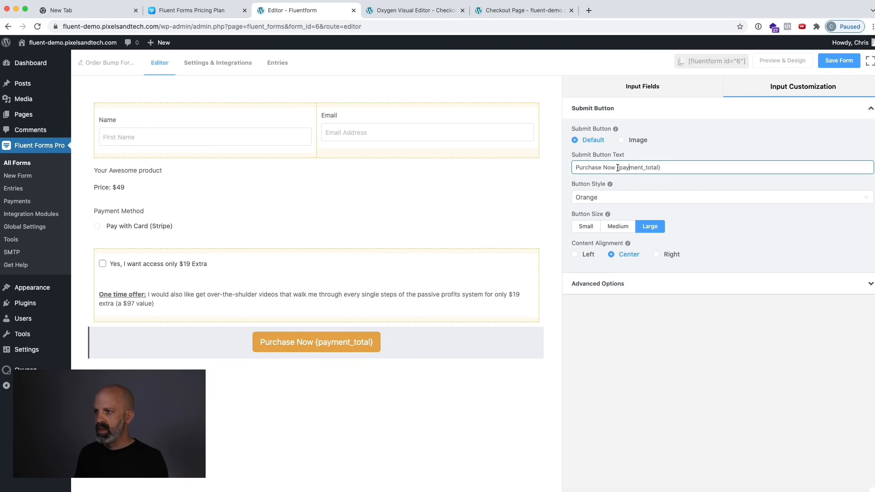
pyautogui.moveTo(618, 168); pyautogui.dragTo(672, 167)
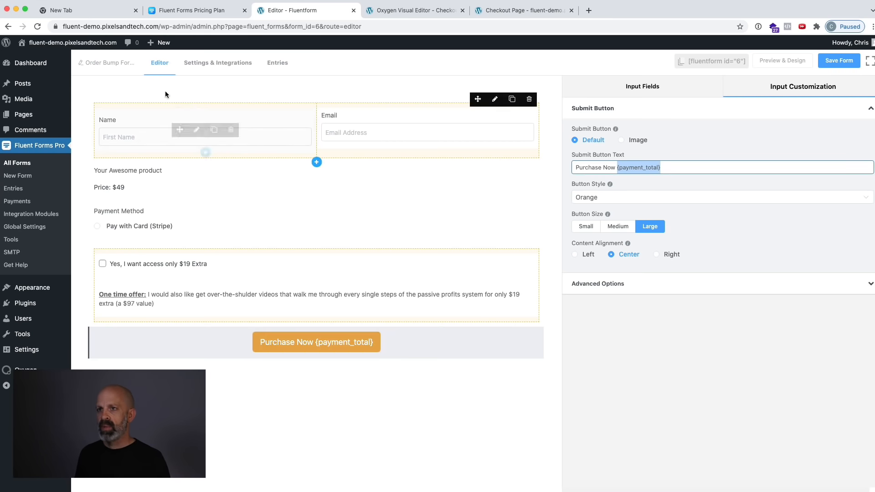
# Save the order bump form, set the Oxygen checkout page's shortcode to [fluentform id="6"] and save the page.
pyautogui.click(834, 63)
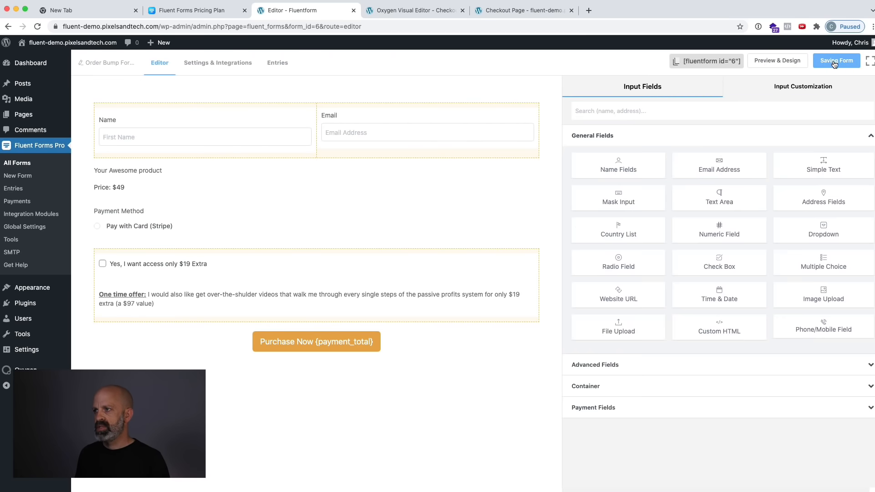
pyautogui.click(740, 65)
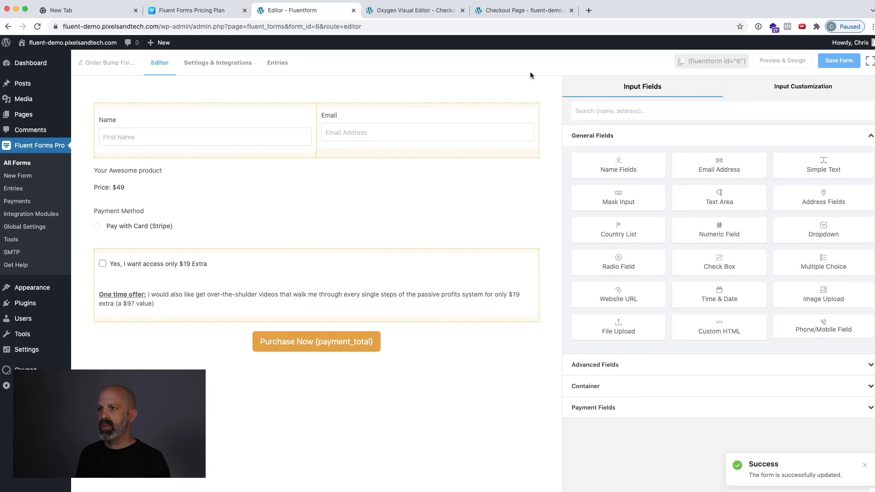
pyautogui.click(420, 16)
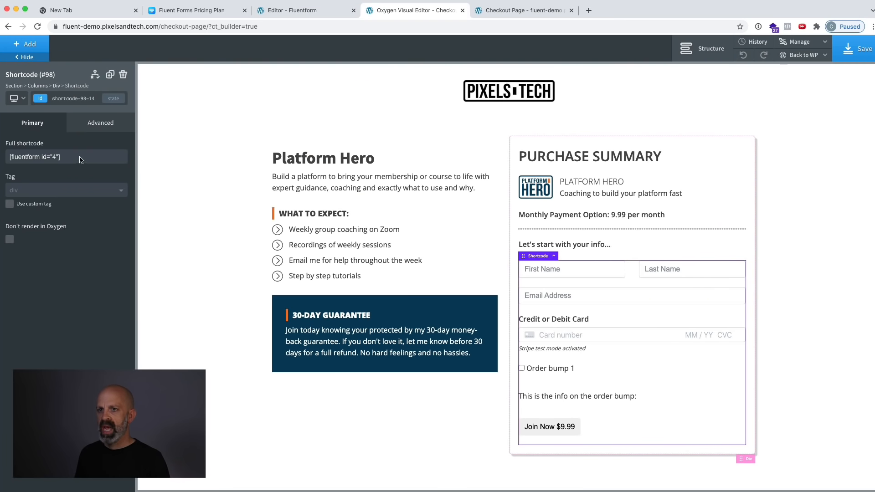
pyautogui.click(56, 157)
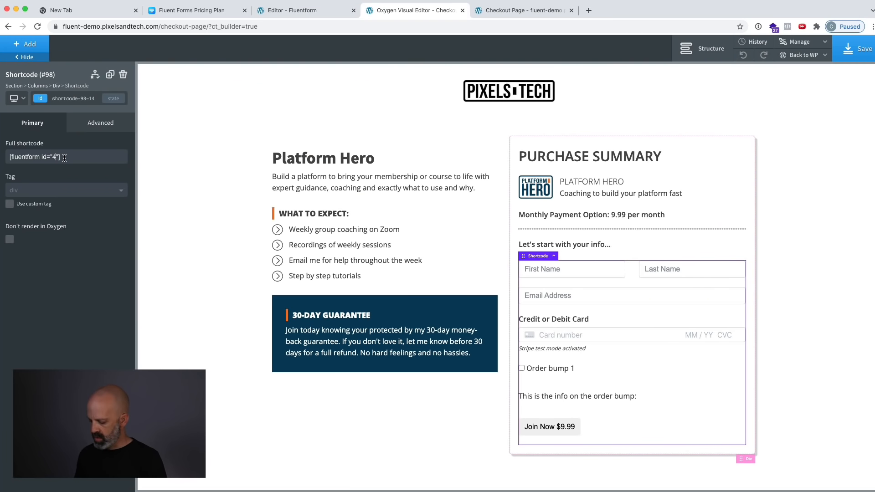
pyautogui.press('BackSpace')
pyautogui.write('6')
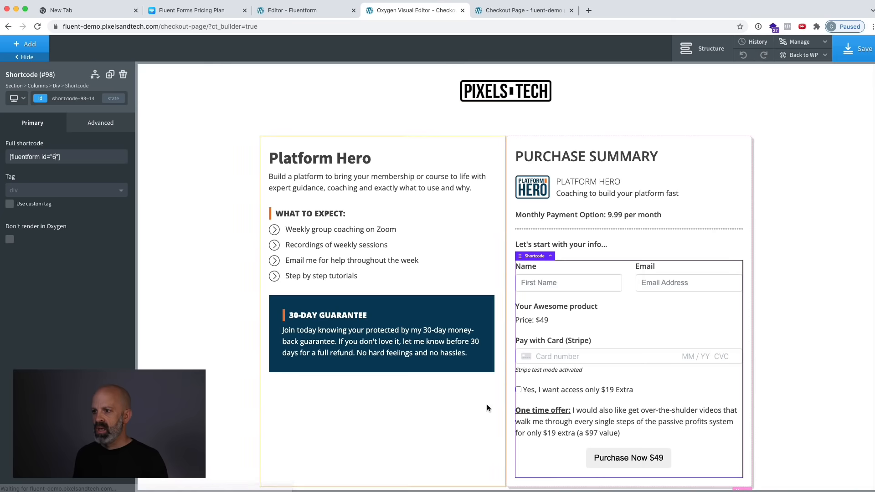
pyautogui.scroll(-1, 526, 323)
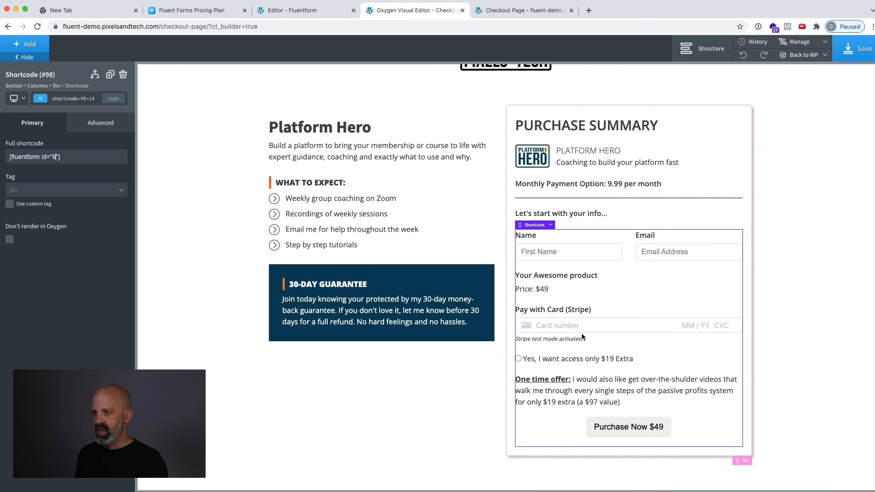
pyautogui.click(850, 48)
# Reload the published checkout page and toggle the extra-offer checkbox to check the total on the purchase button.
pyautogui.click(507, 10)
pyautogui.press('super+l')
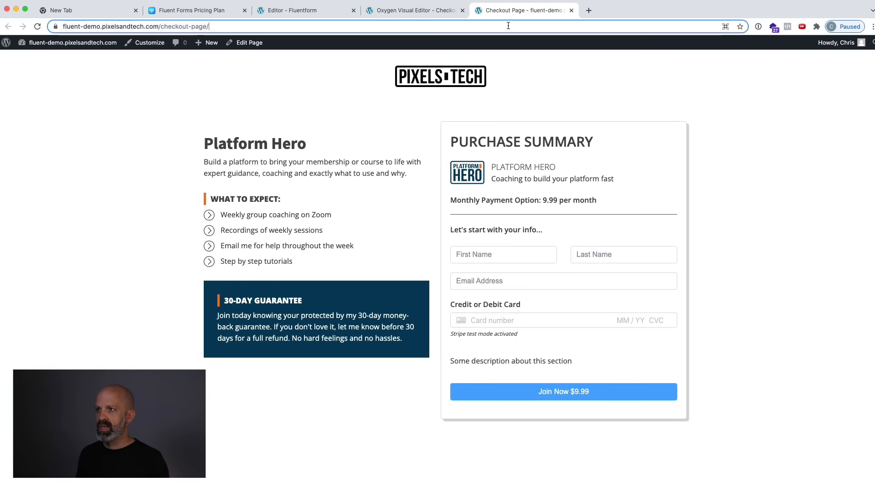
pyautogui.press('Return')
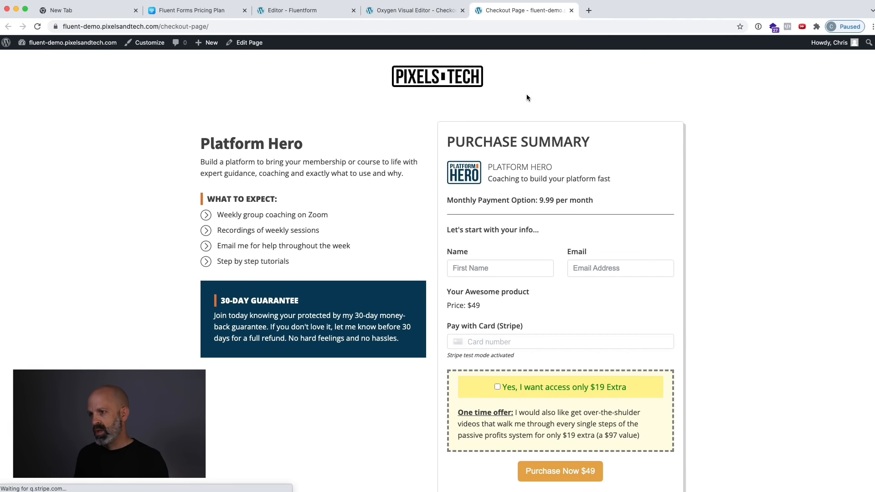
pyautogui.scroll(-1, 647, 203)
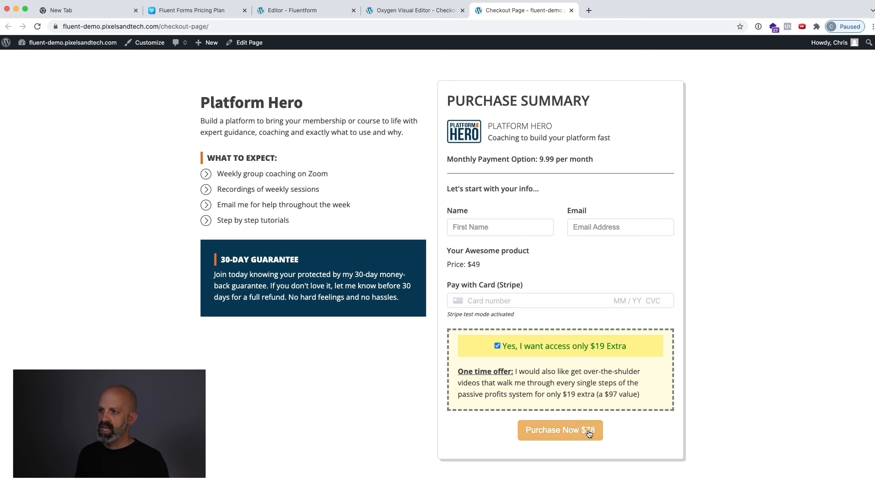
pyautogui.click(498, 346)
pyautogui.click(496, 347)
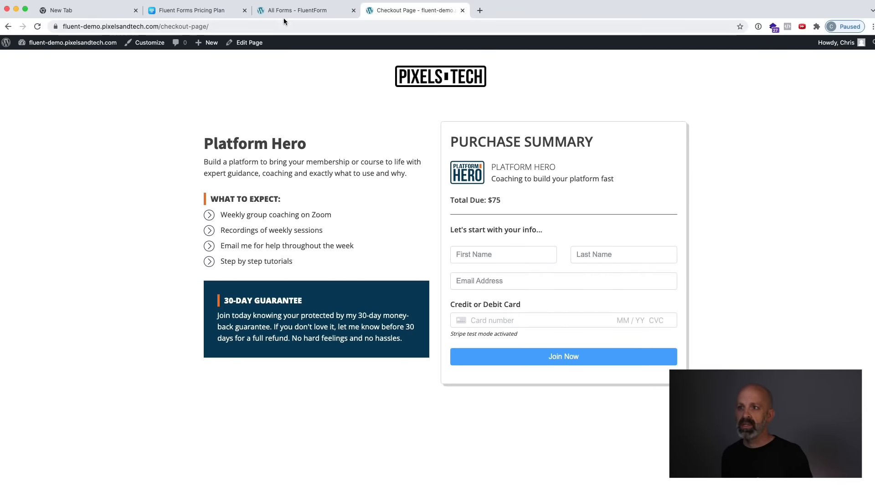
# Open the Stripe payment method settings in the Fluent Forms global settings to check the payment mode.
pyautogui.click(289, 12)
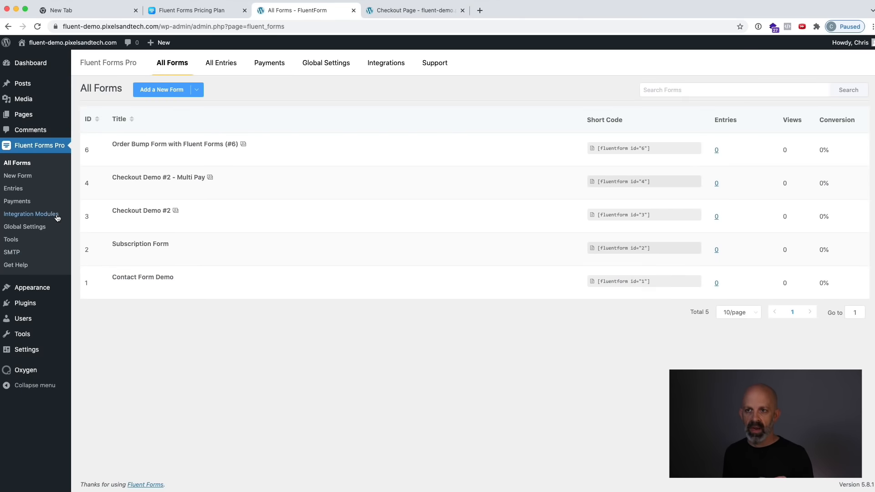
pyautogui.click(36, 227)
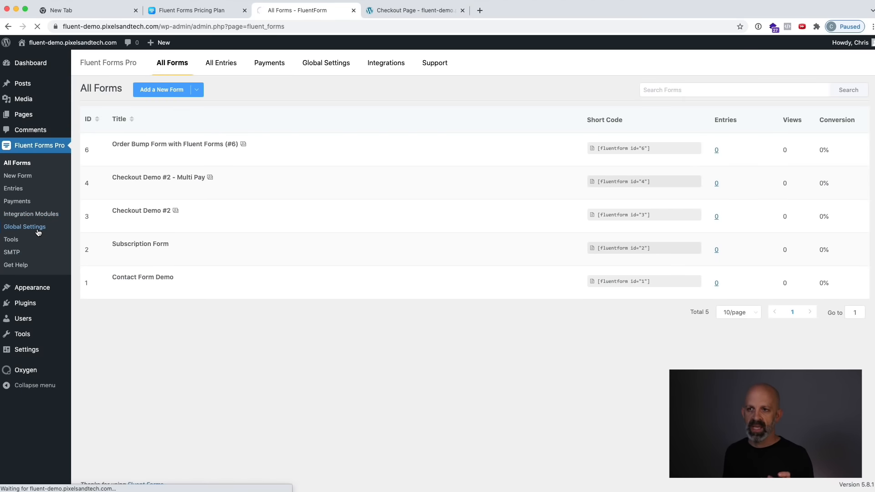
pyautogui.click(117, 175)
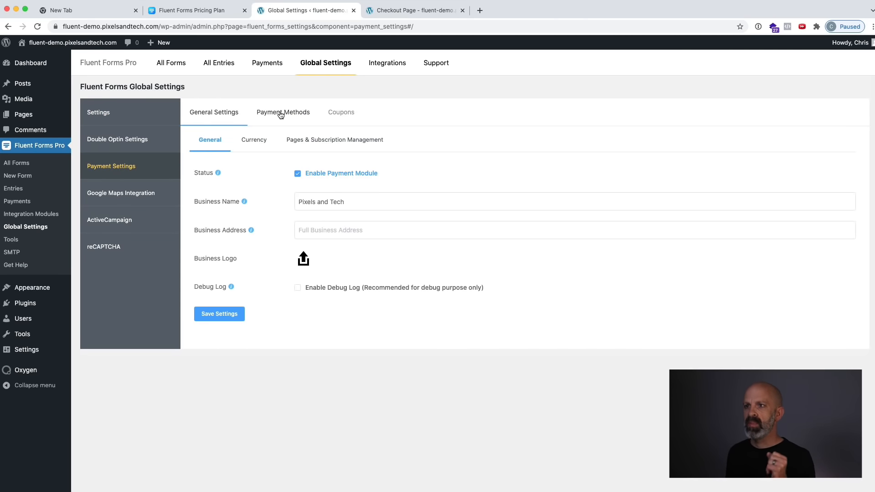
pyautogui.click(281, 115)
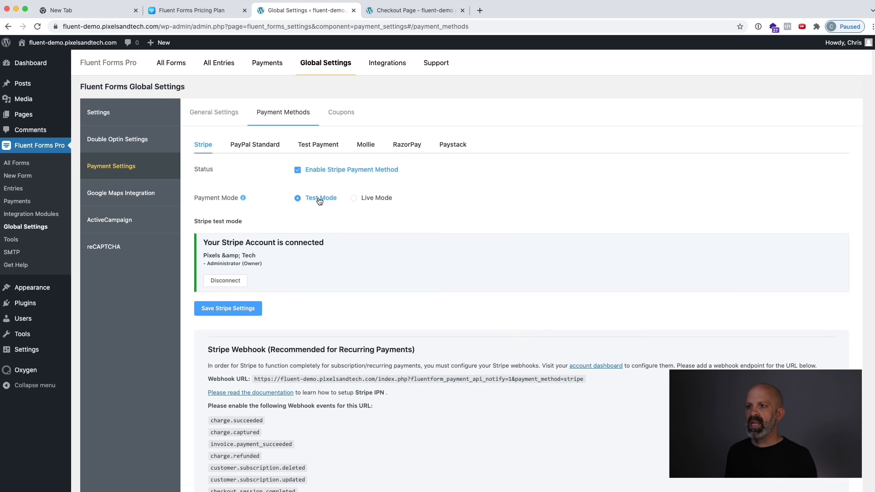
# Fill in the customer's first name, last name and email address on the published checkout page.
pyautogui.click(392, 12)
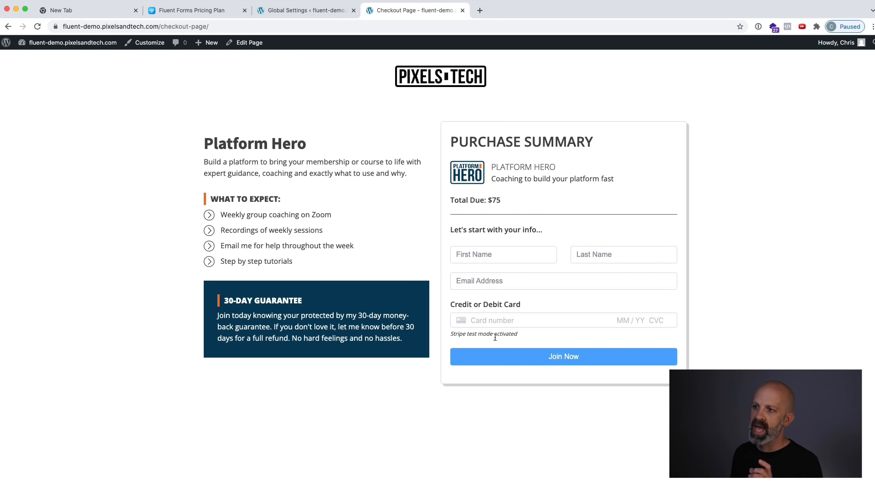
pyautogui.click(487, 253)
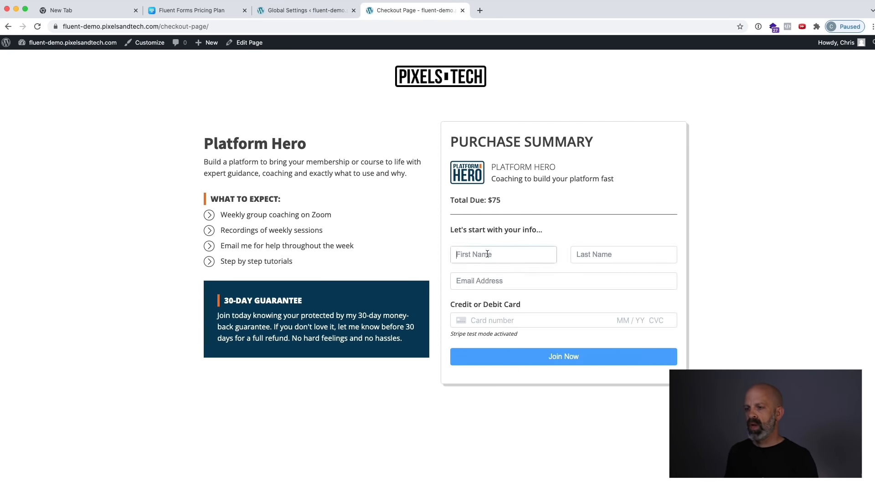
pyautogui.write('Chris')
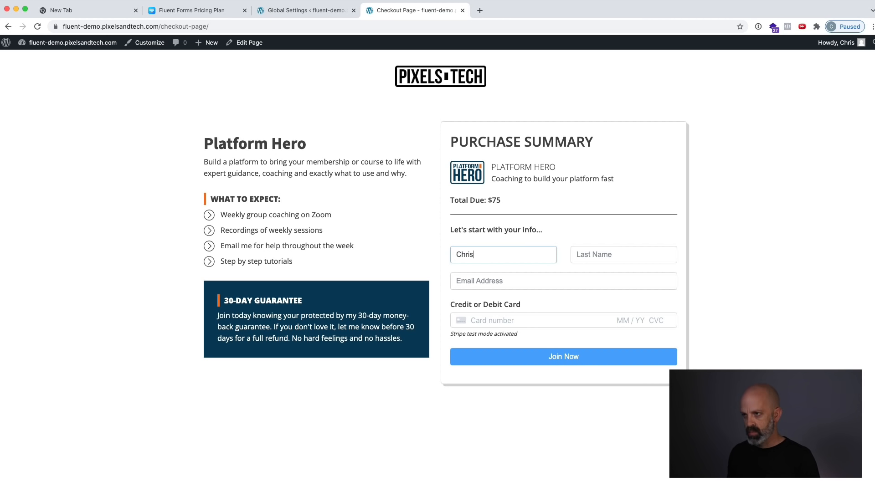
pyautogui.press('Tab')
pyautogui.write('Test')
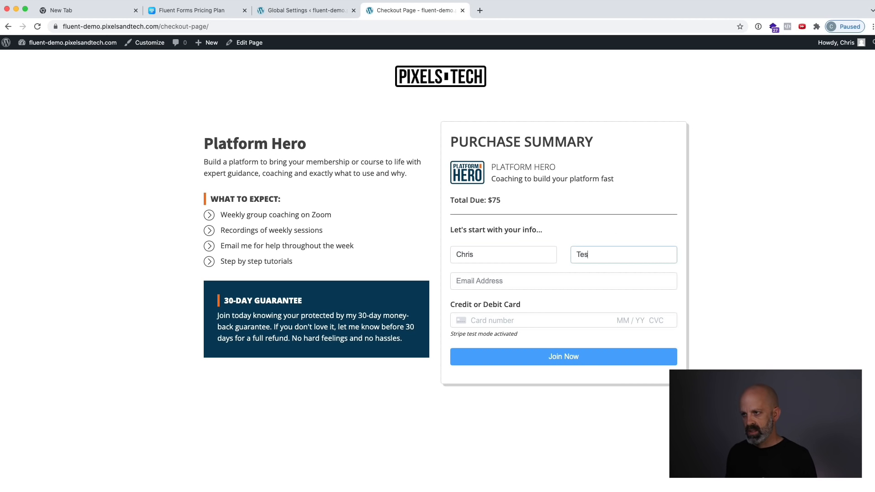
pyautogui.press('Tab')
pyautogui.write('chr')
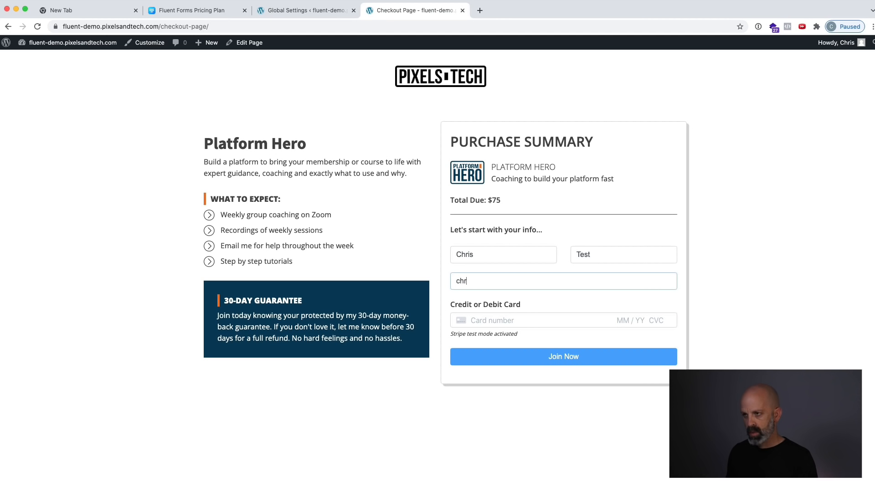
pyautogui.write('is@test.com')
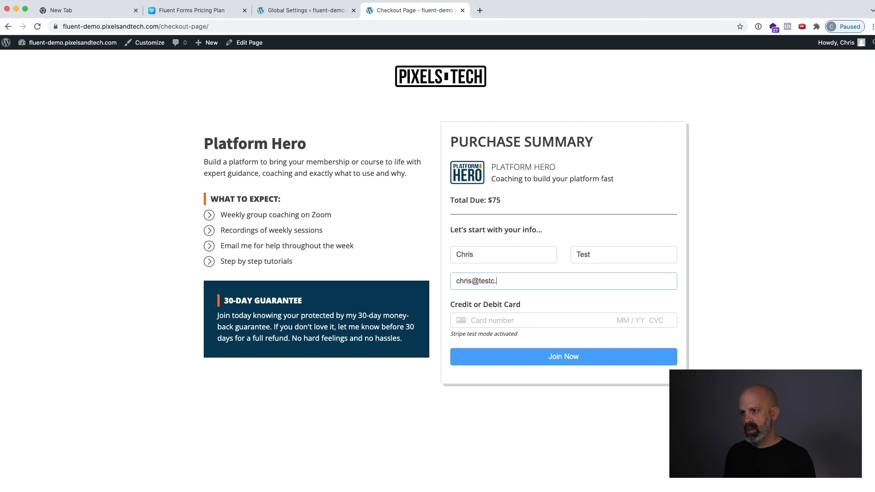
# Enter the test card number, expiry date, security code and ZIP code, and submit the checkout form.
pyautogui.press('Tab')
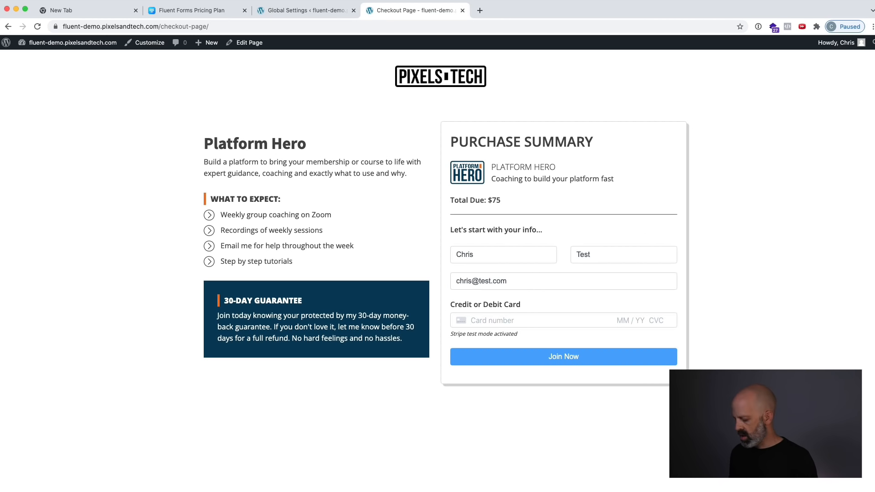
pyautogui.write('4242 4242 4242 4242 04 / 24 ')
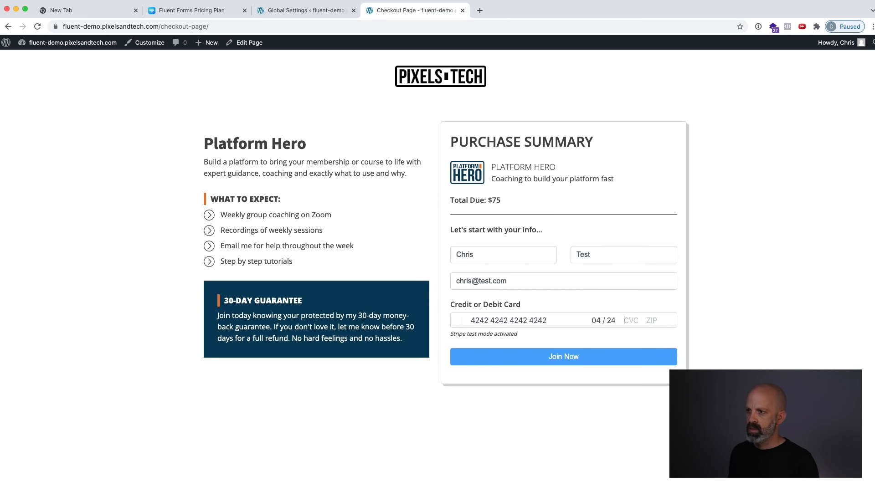
pyautogui.write('242 42424')
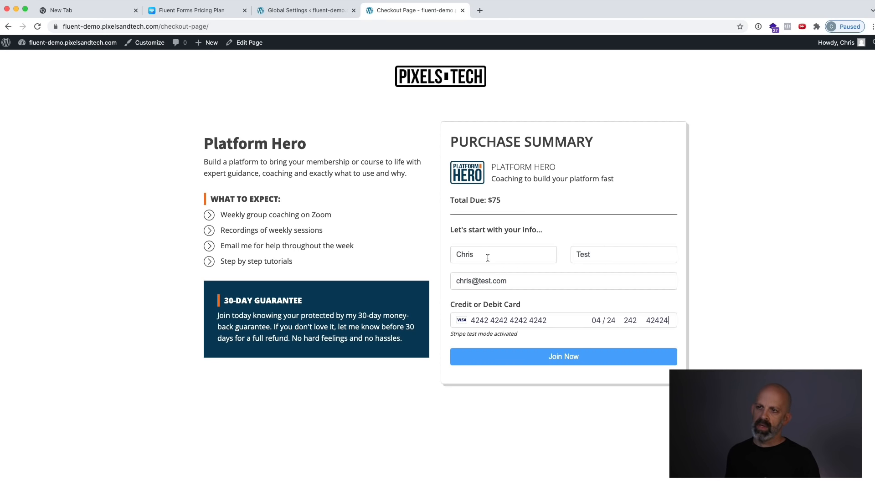
pyautogui.click(523, 361)
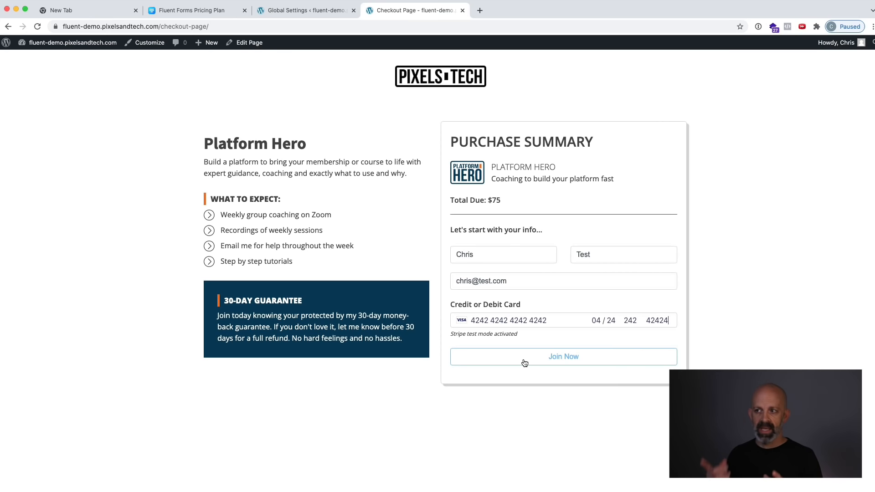
pyautogui.click(524, 361)
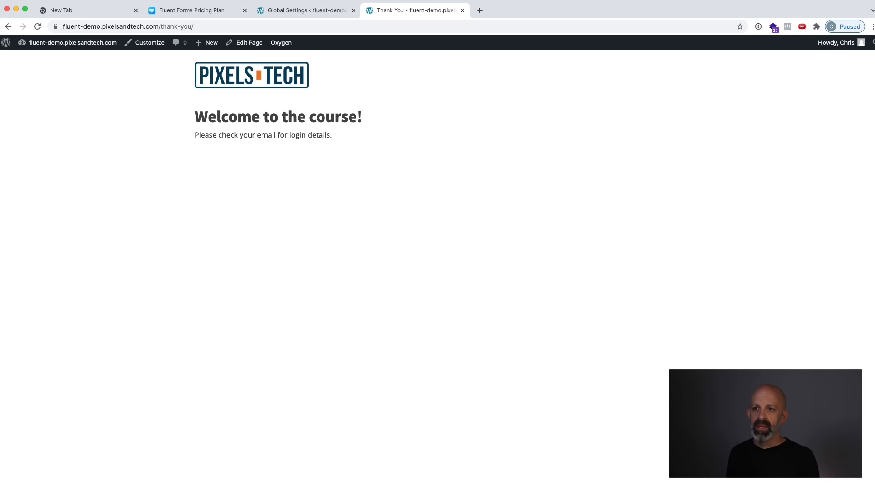
# Switch the Stripe payment mode to Live Mode in the Fluent Forms payment settings.
pyautogui.click(309, 10)
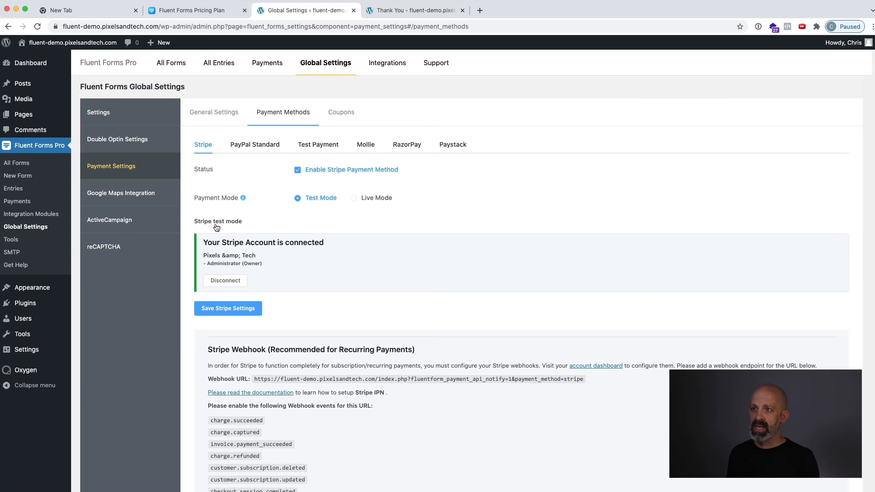
pyautogui.click(355, 199)
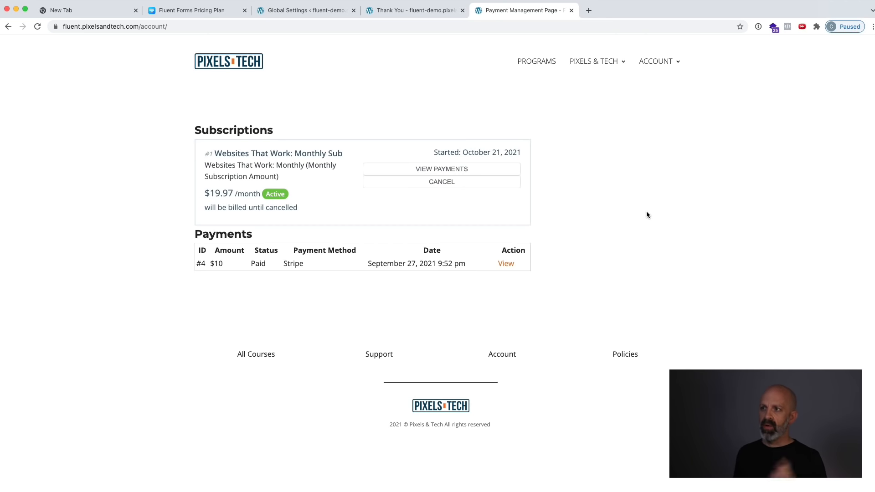
# Review the customer account page's address and subscription, view the $10 payment's receipt and return to the account page.
pyautogui.click(182, 28)
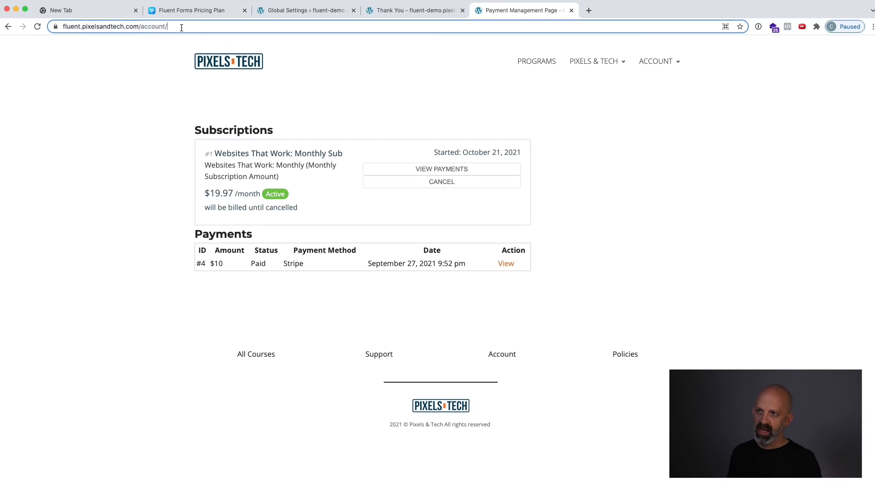
pyautogui.click(379, 83)
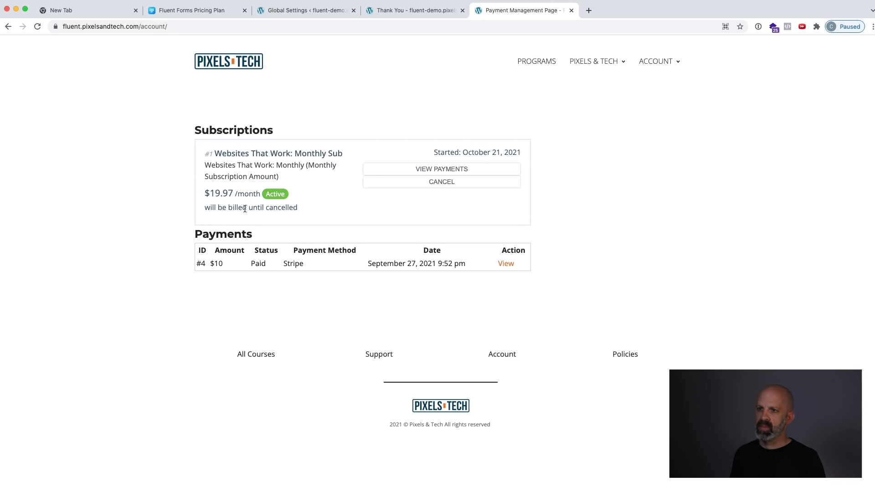
pyautogui.click(504, 264)
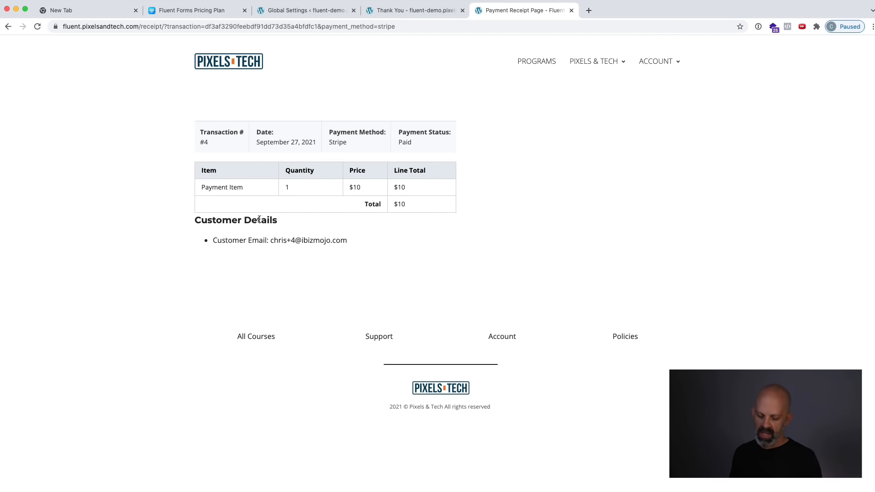
pyautogui.press('super+Left')
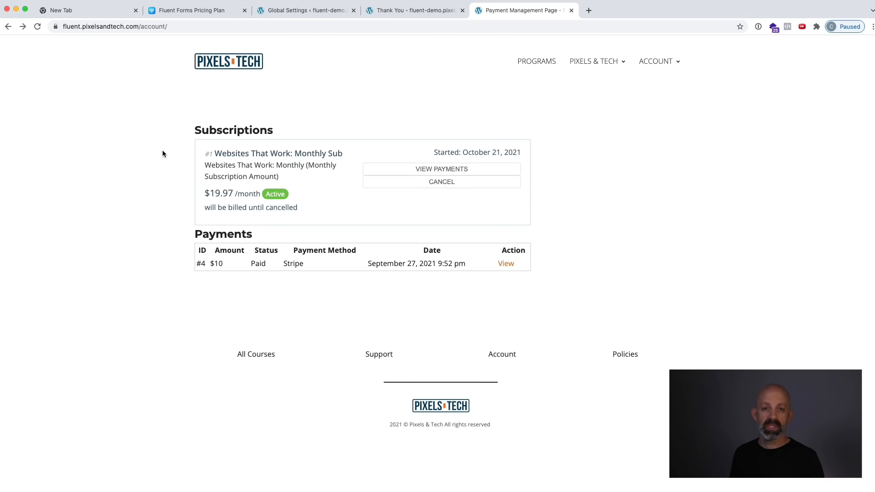